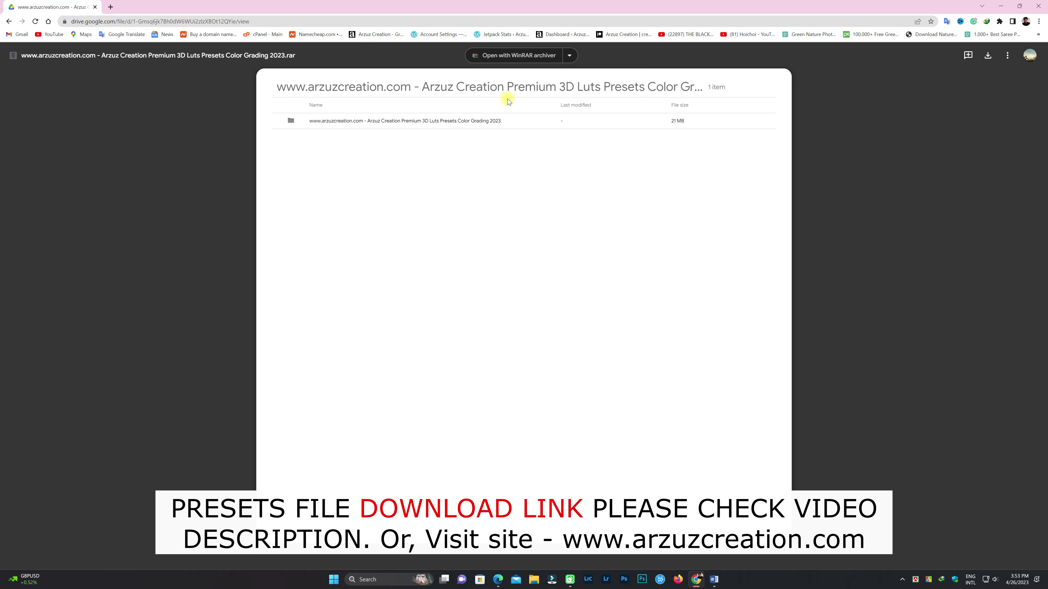
Download the Arzuz Creation Premium 3D Luts Presets Color Grading 2023 archive from Google Drive to the Compressed downloads folder
left_click_drag(277, 86, 408, 88)
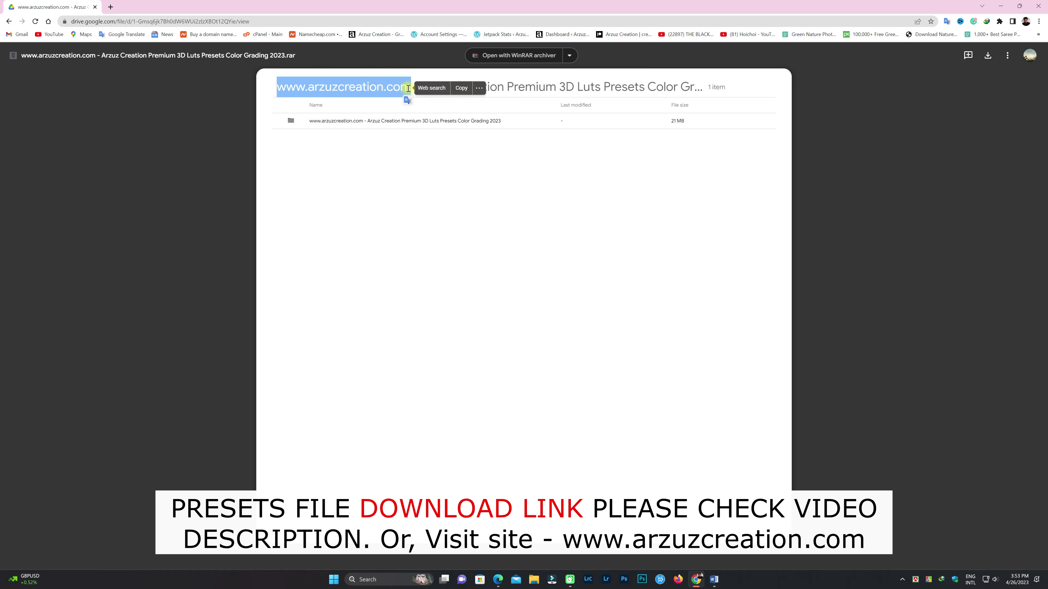
left_click_drag(507, 88, 644, 89)
left_click(598, 87)
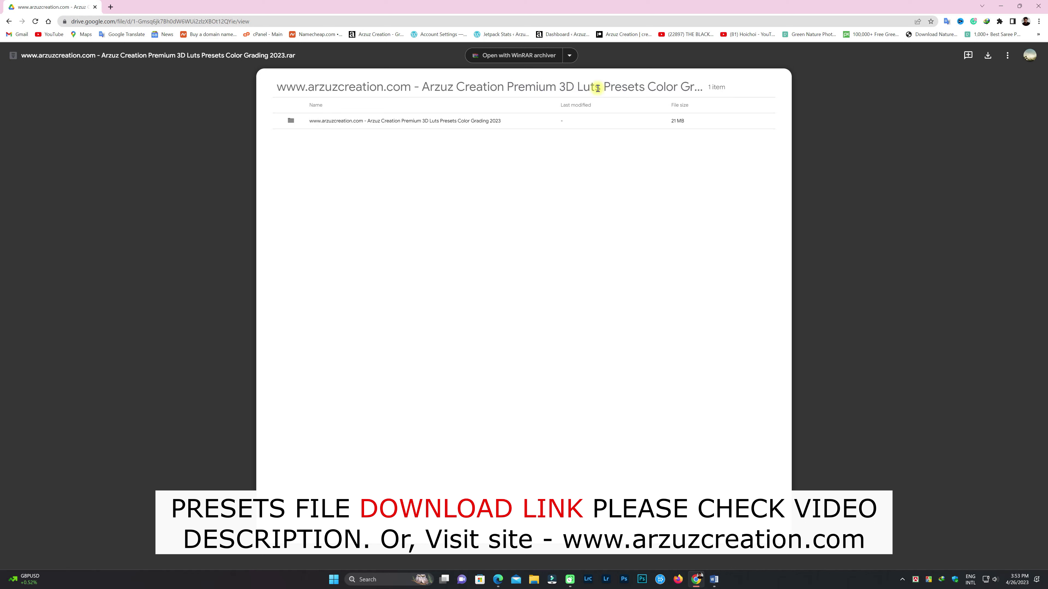
left_click(987, 57)
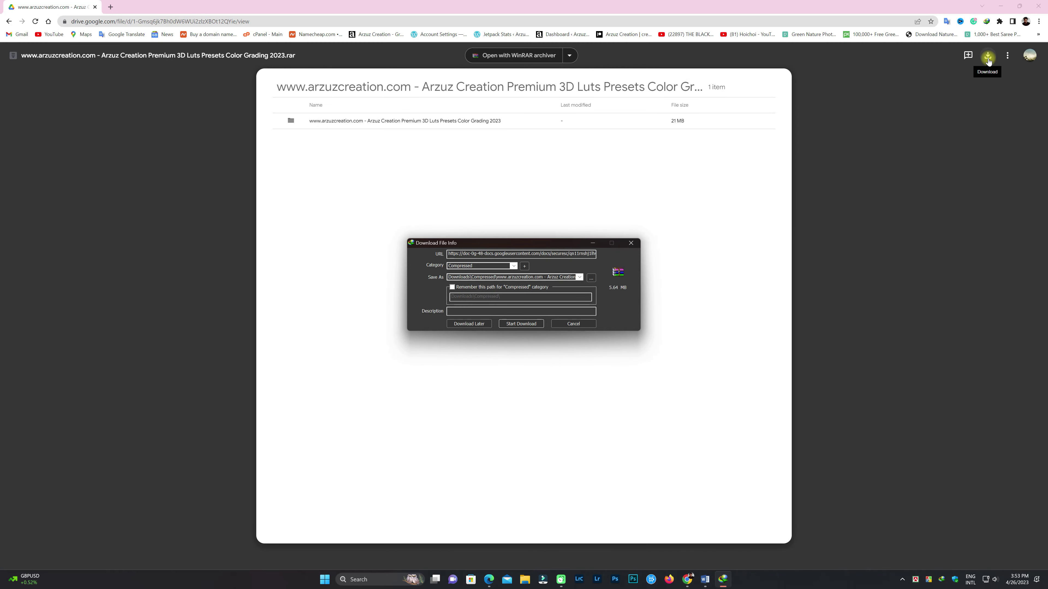
left_click(539, 325)
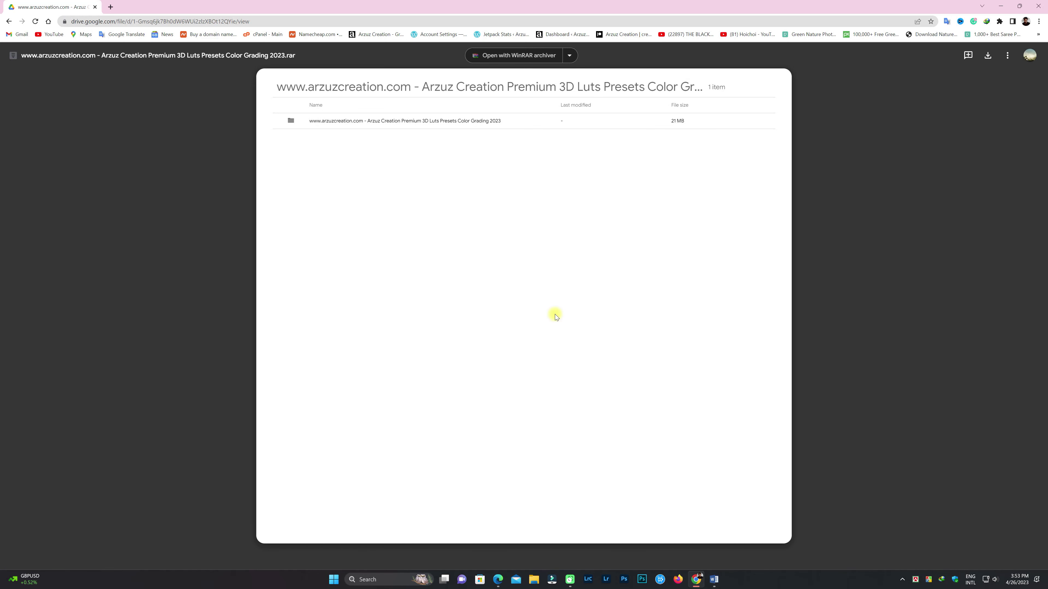
Minimize the browser, refresh the desktop and open the Compressed folder inside Downloads in File Explorer
left_click(1002, 8)
right_click(761, 361)
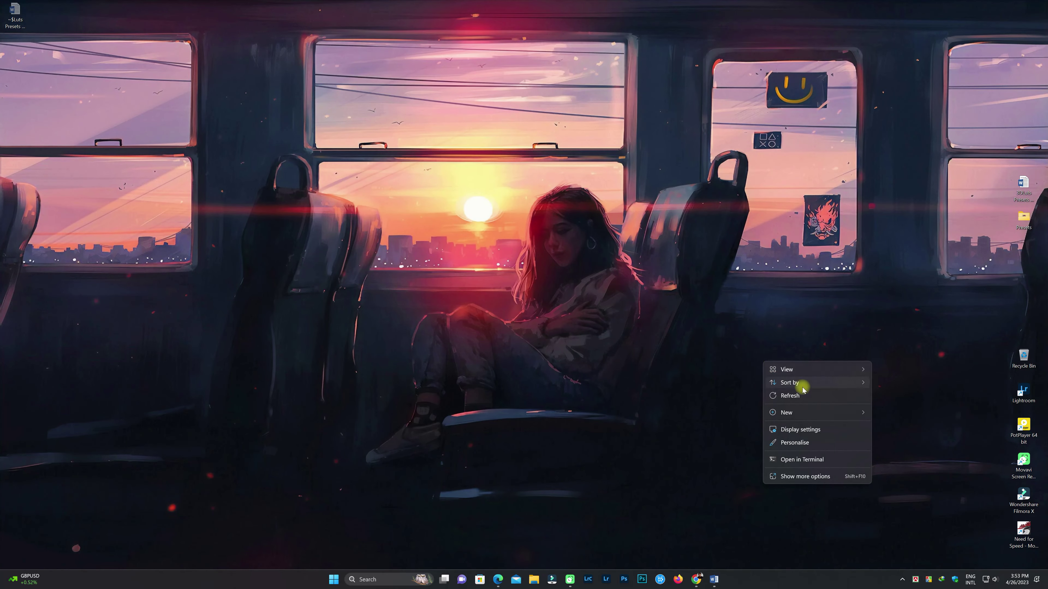
left_click(801, 400)
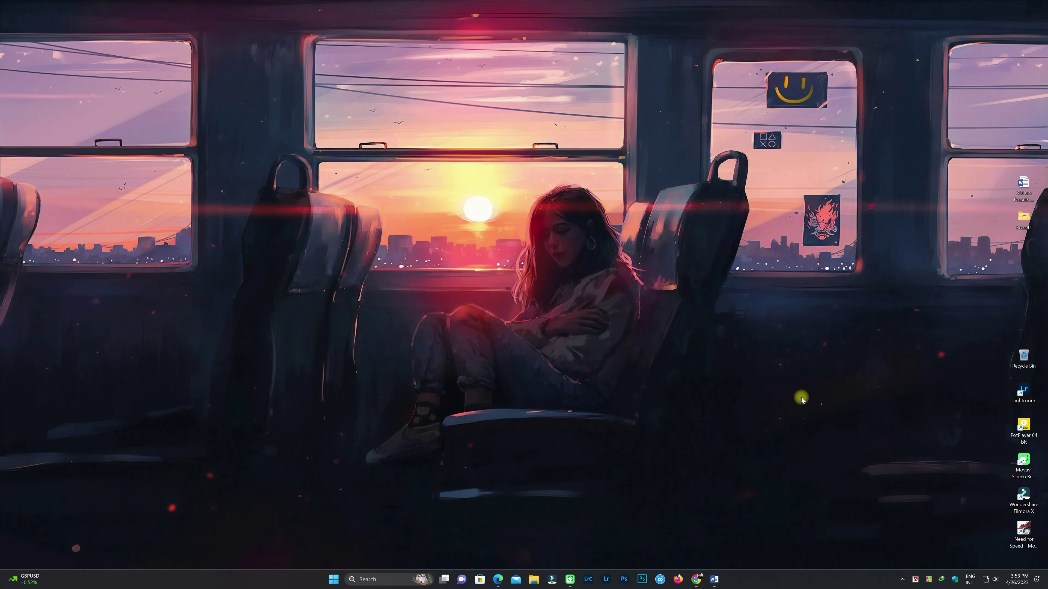
left_click(533, 580)
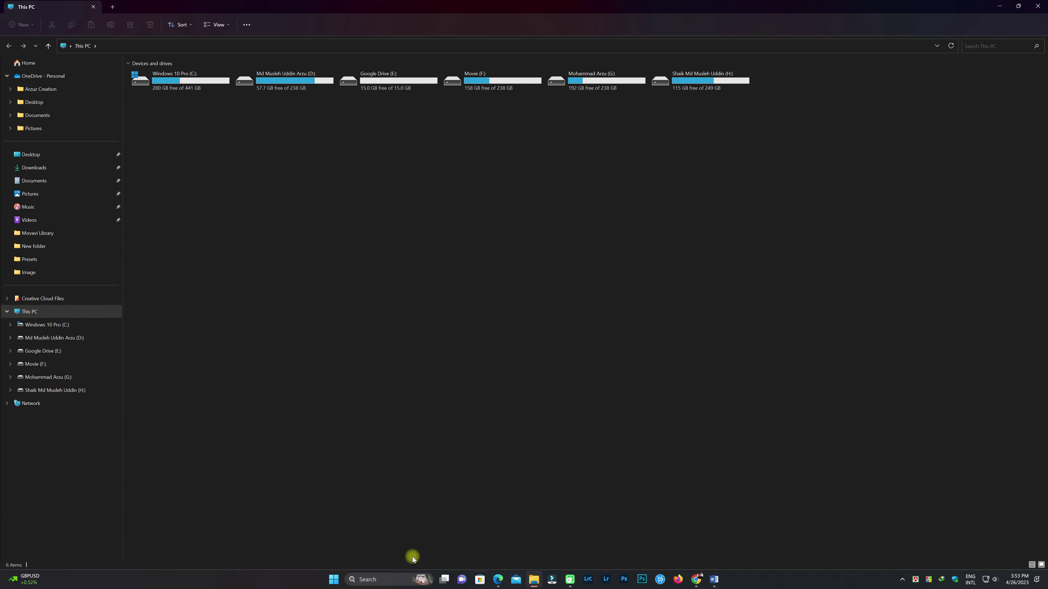
left_click(92, 166)
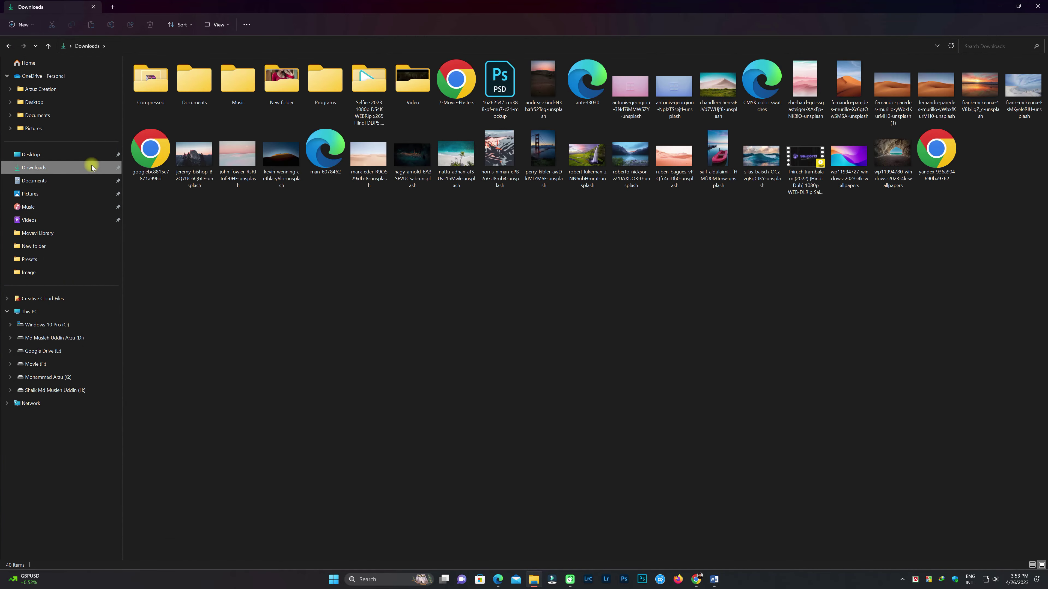
double_click(150, 86)
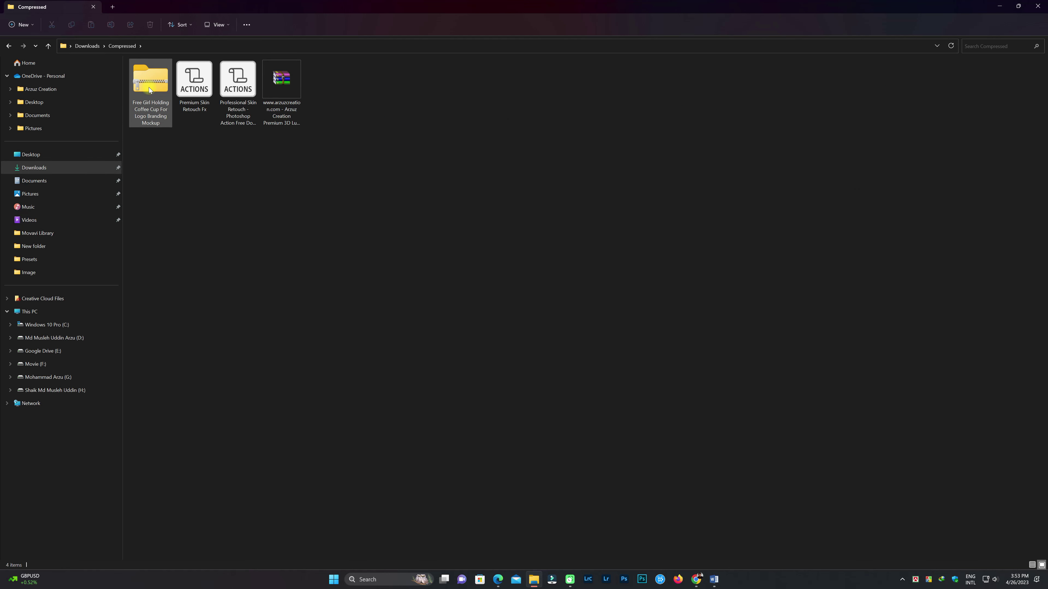
Extract the downloaded 3D Luts archive into the current folder, entering the archive password
left_click(268, 91)
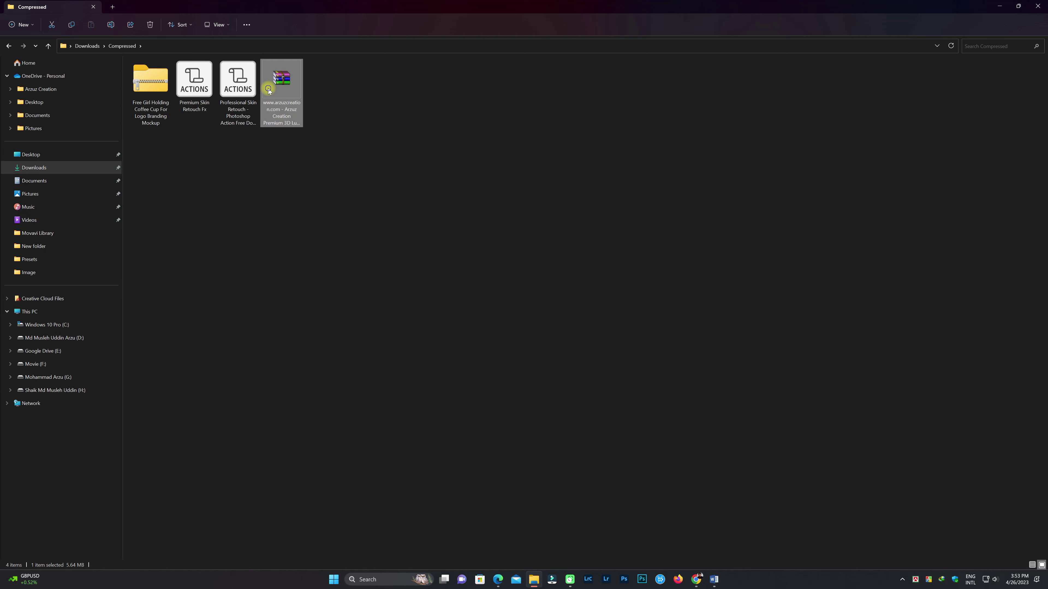
right_click(269, 89)
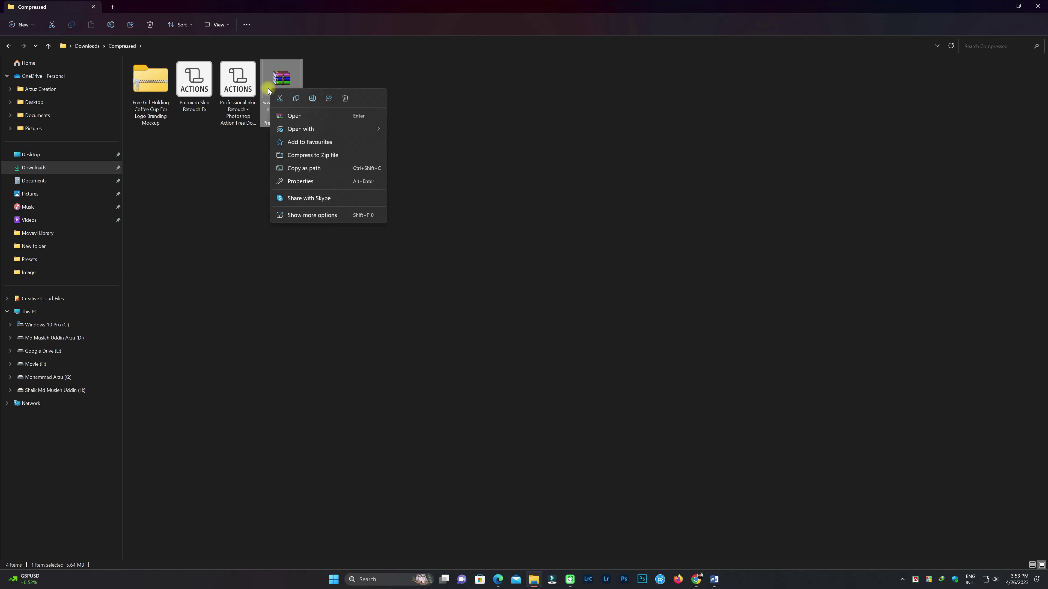
left_click(344, 215)
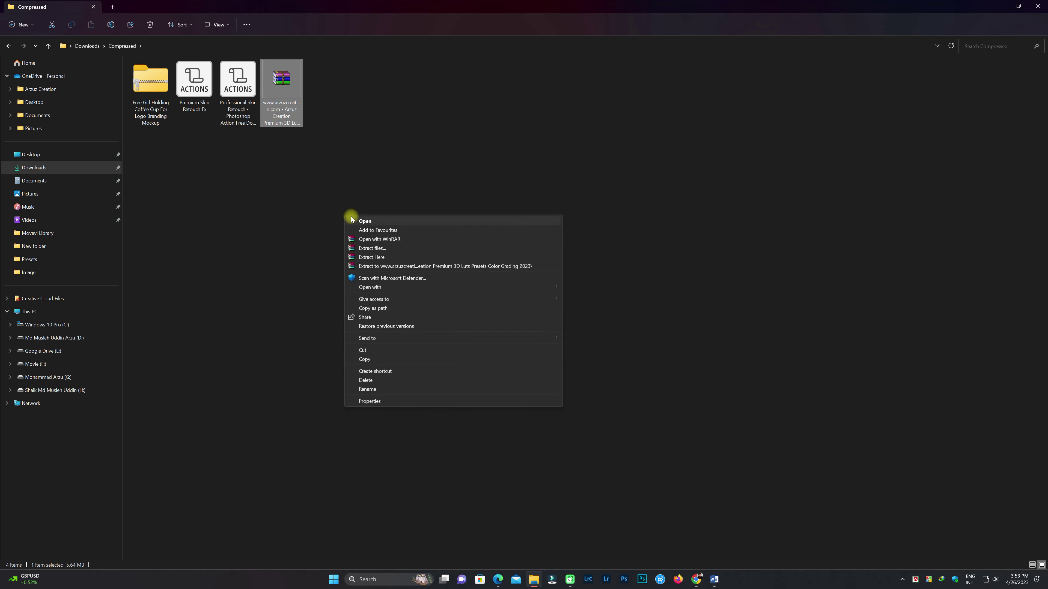
left_click(448, 257)
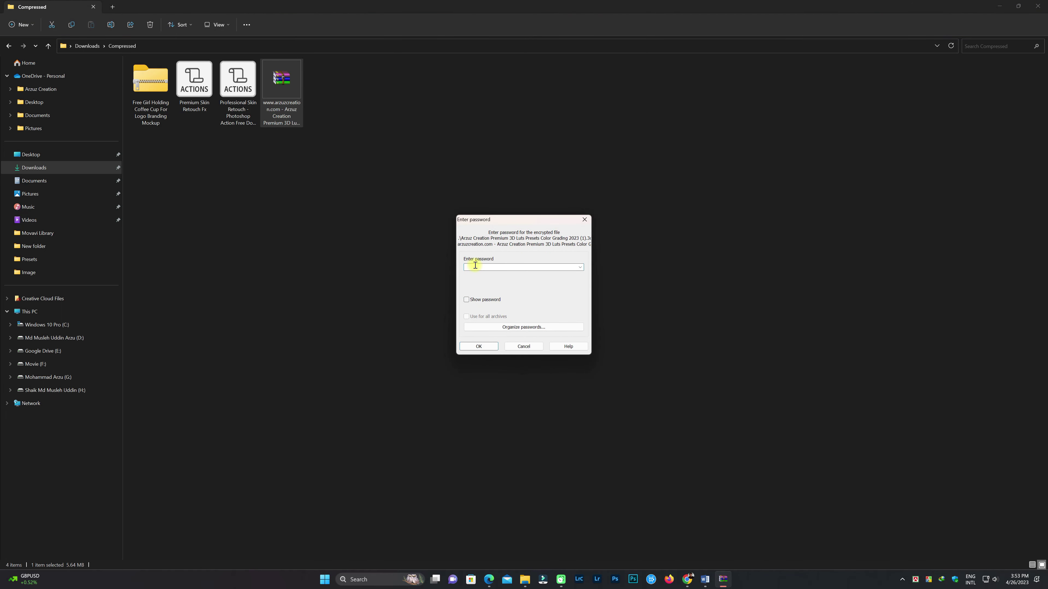
type("arzuzcreation")
left_click(485, 349)
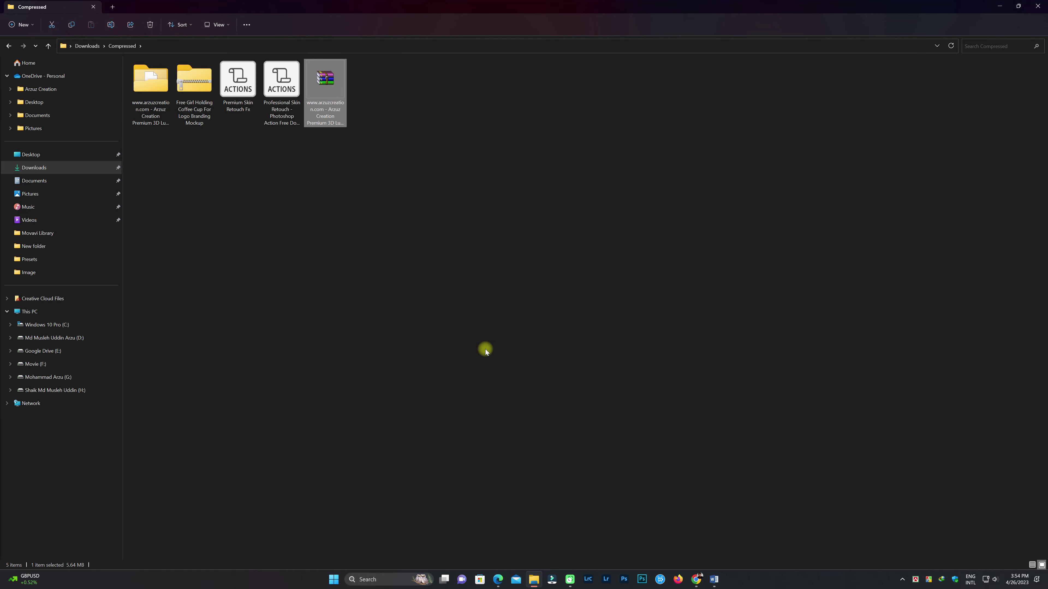
Examine the LUT files inside the archive and in the extracted folder
double_click(326, 101)
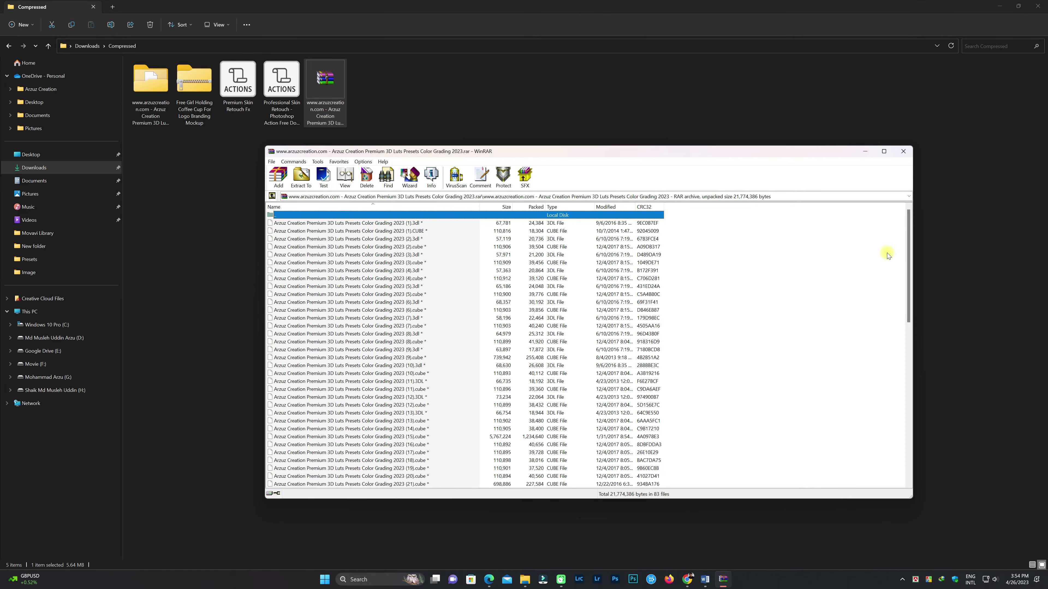
left_click_drag(908, 238, 909, 402)
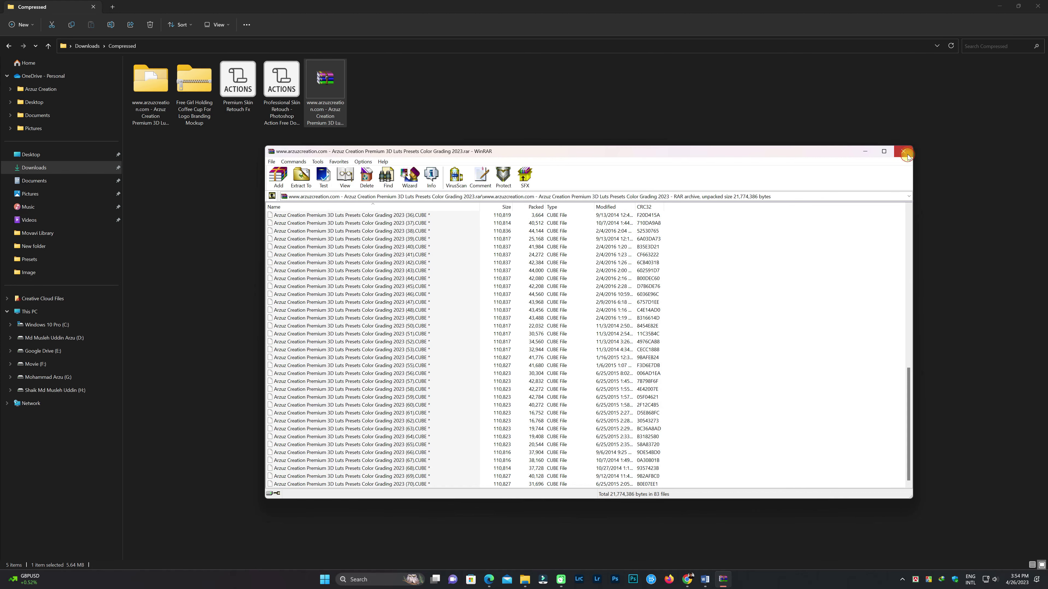
left_click(903, 152)
double_click(145, 95)
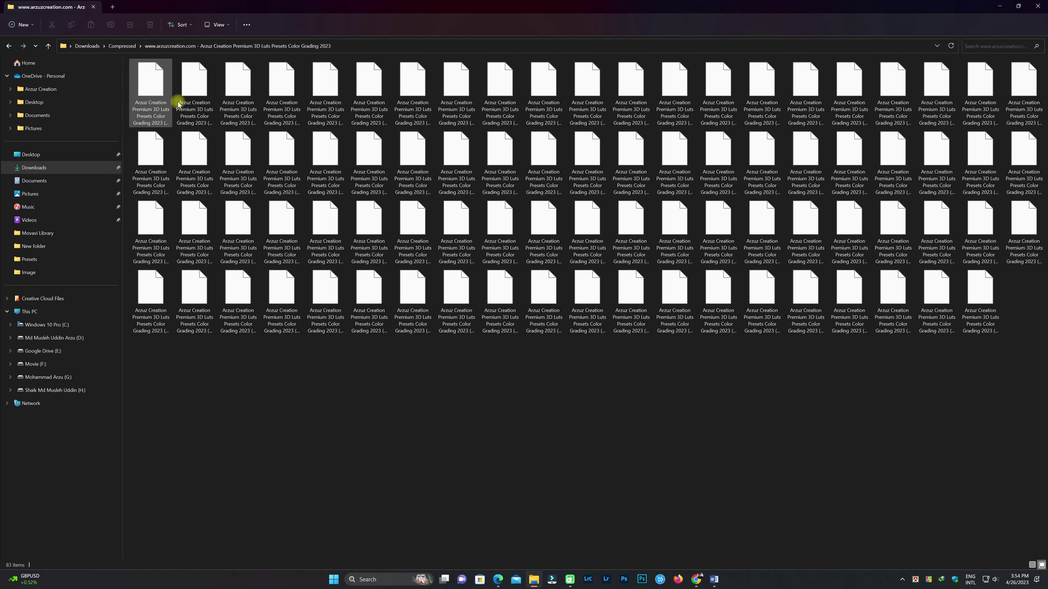
left_click_drag(1042, 348, 149, 74)
left_click(367, 373)
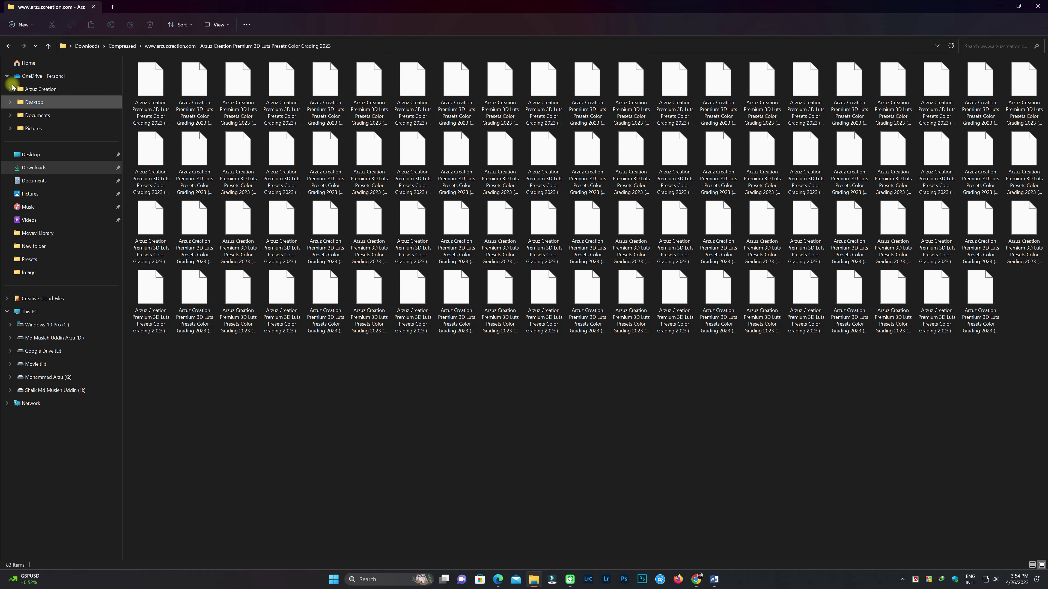
Return to the Compressed folder and copy the extracted 3D Luts presets folder
left_click(8, 46)
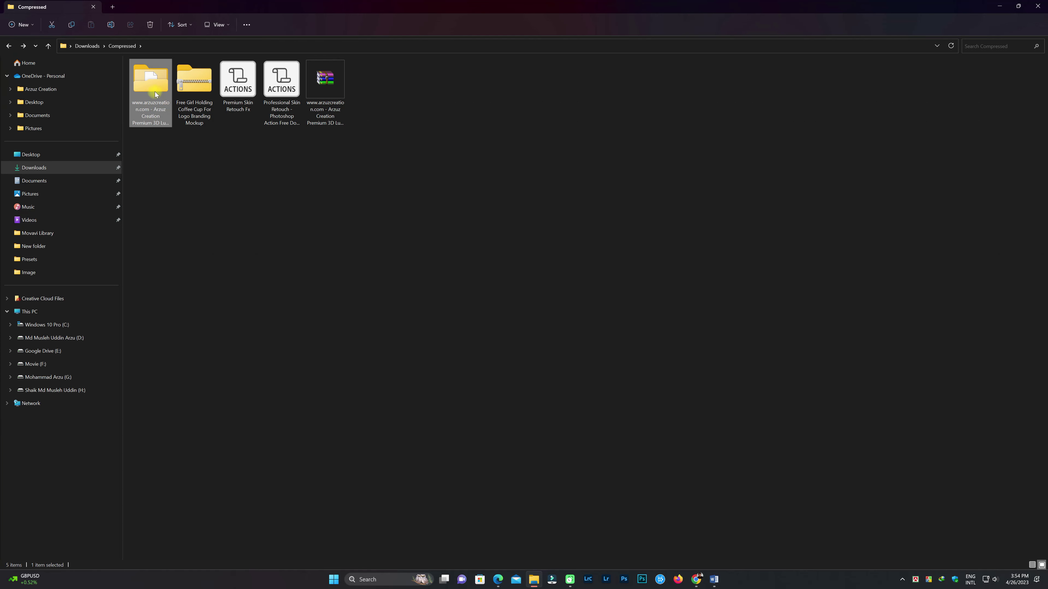
right_click(155, 95)
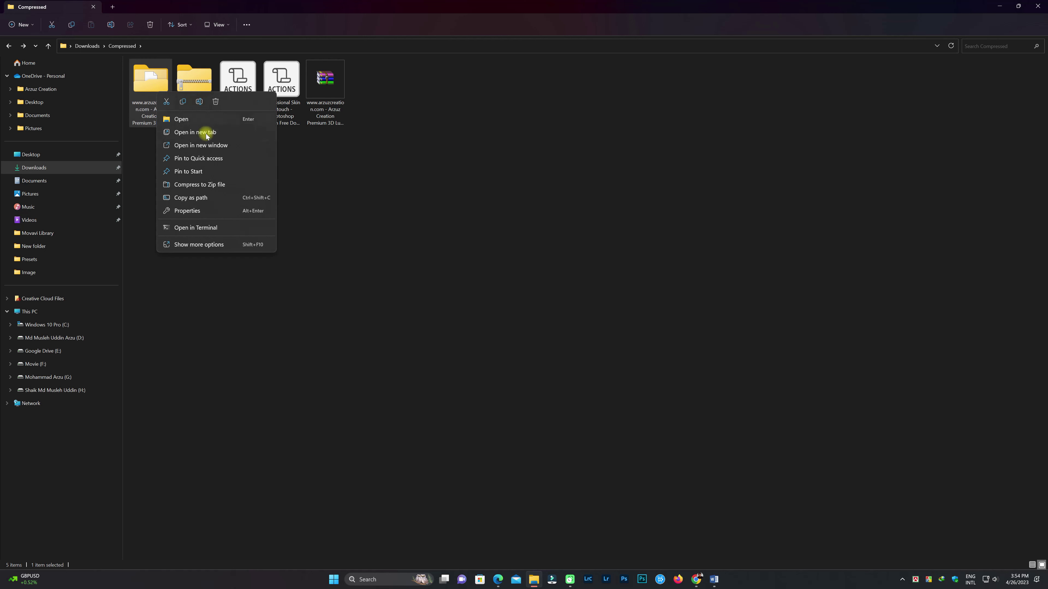
left_click(233, 244)
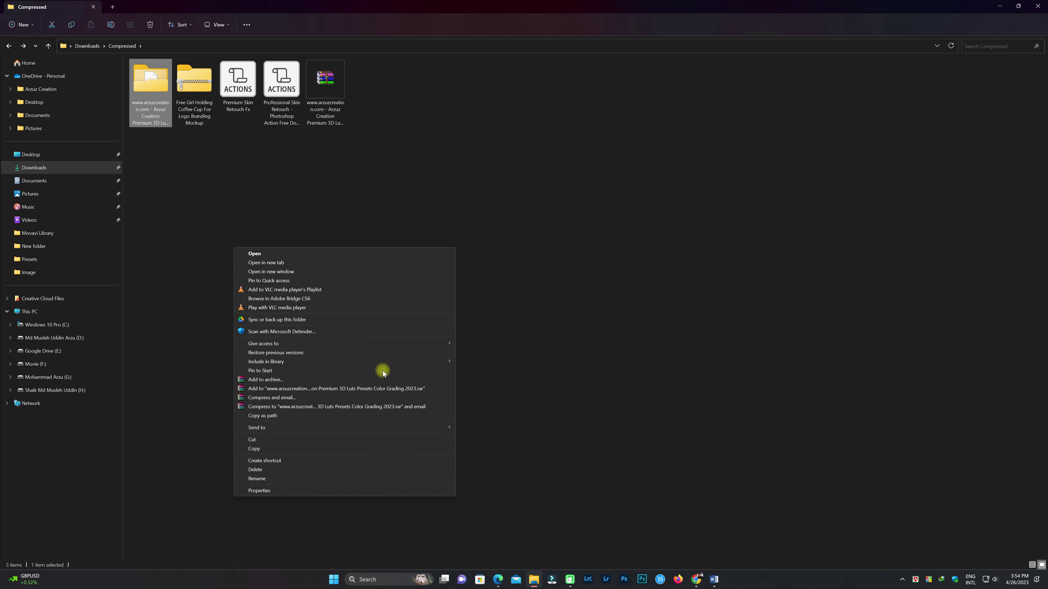
left_click(341, 448)
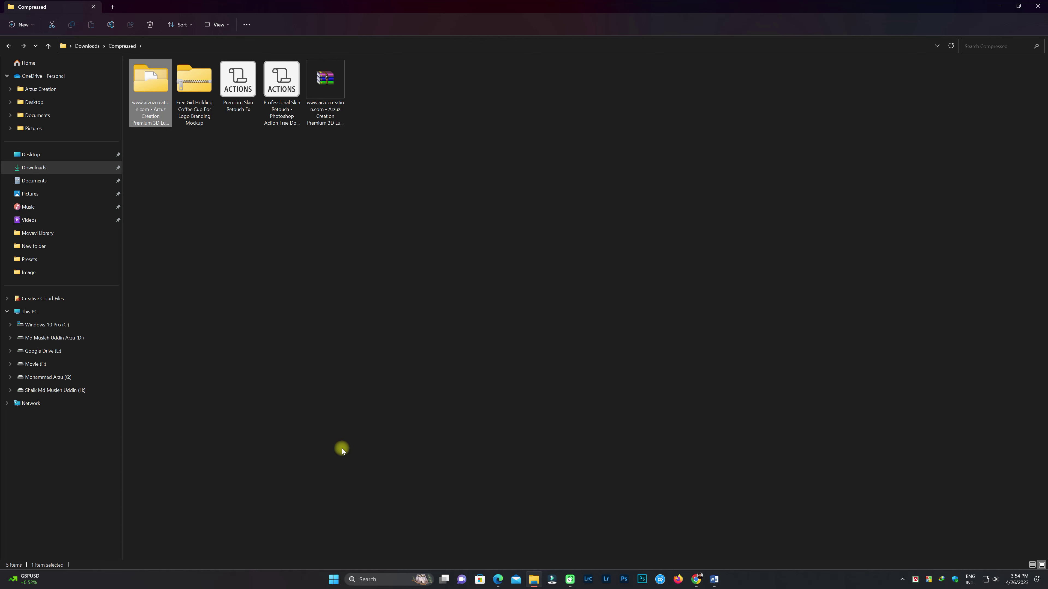
Open Program Files > Adobe > Adobe Photoshop 2023 > Presets > 3DLUTs on the C: drive and display its files as icons
left_click(101, 311)
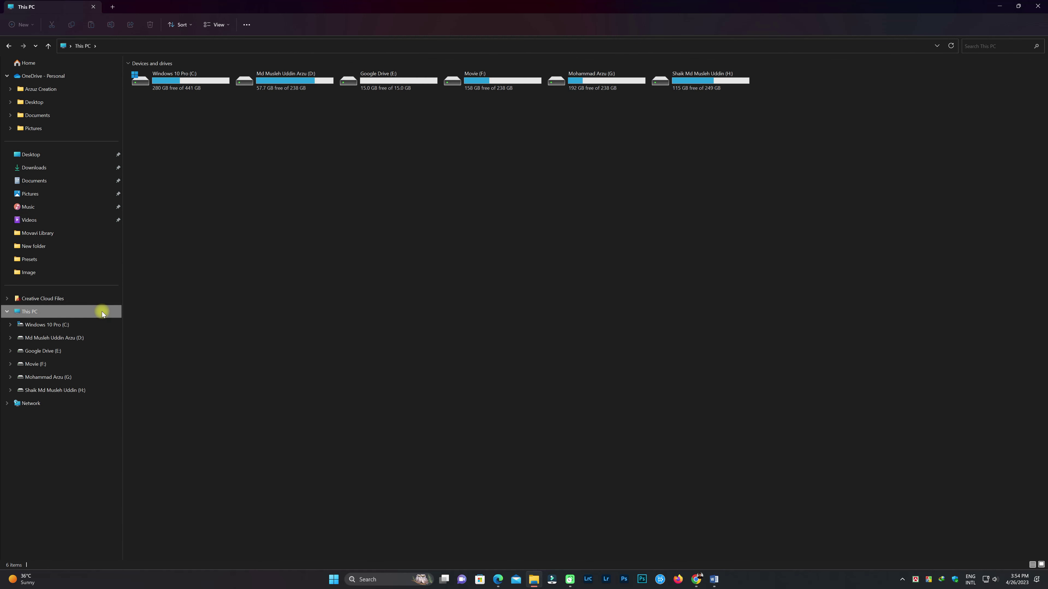
left_click(173, 89)
double_click(173, 90)
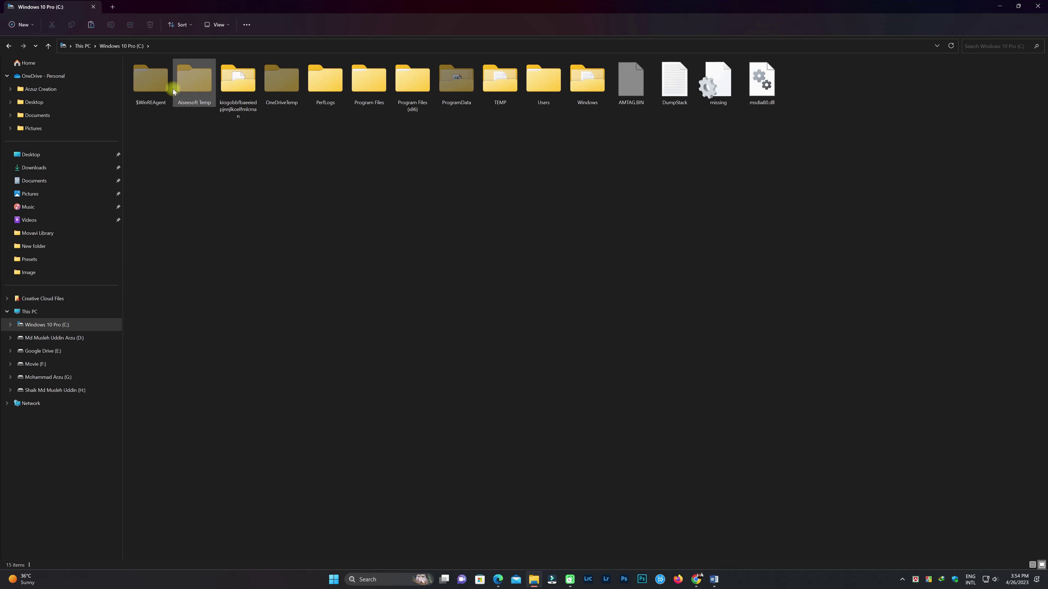
double_click(370, 102)
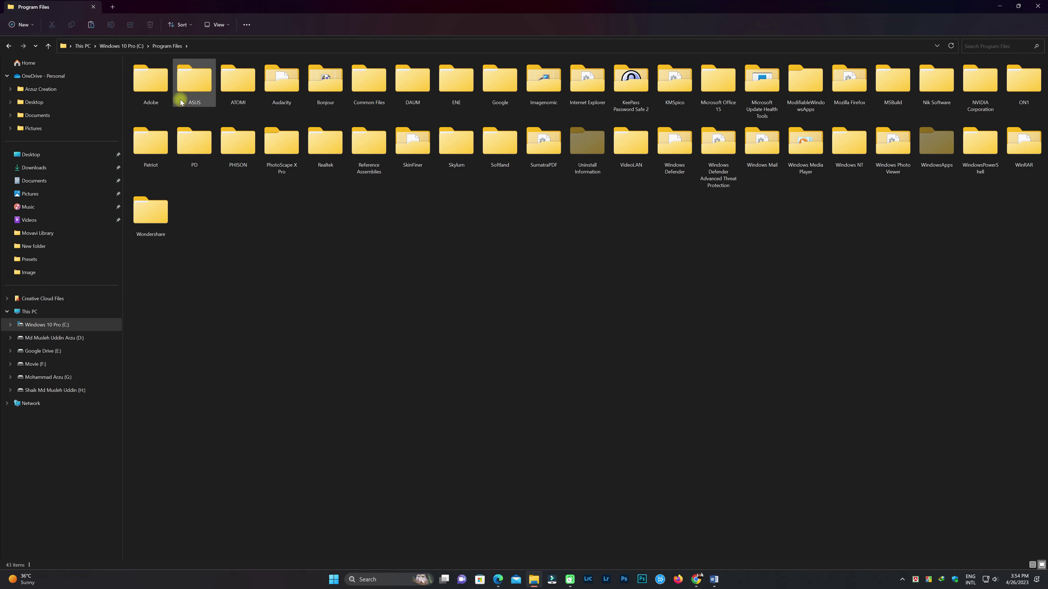
double_click(147, 96)
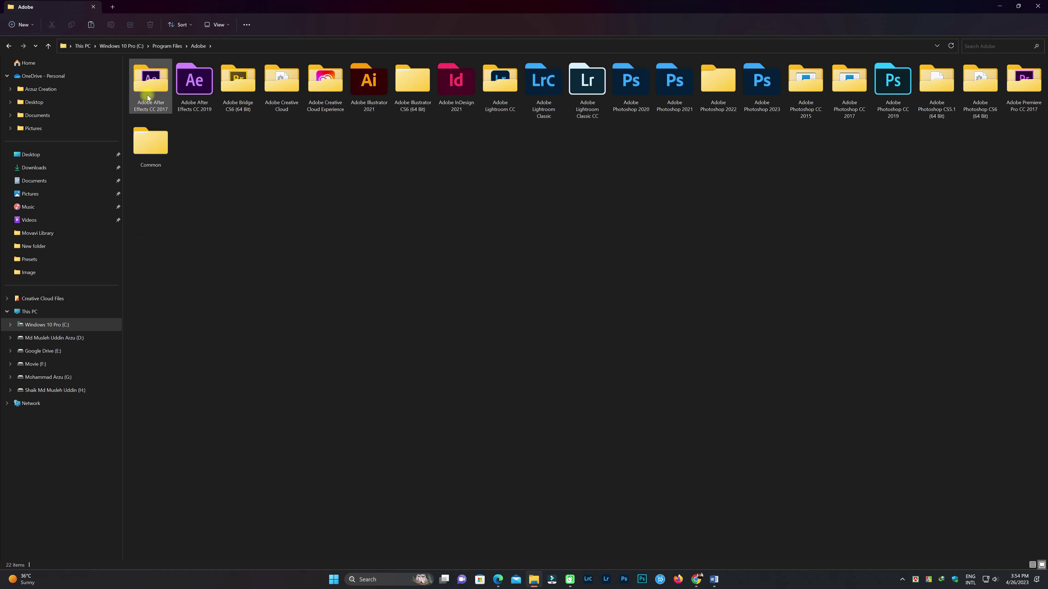
double_click(758, 116)
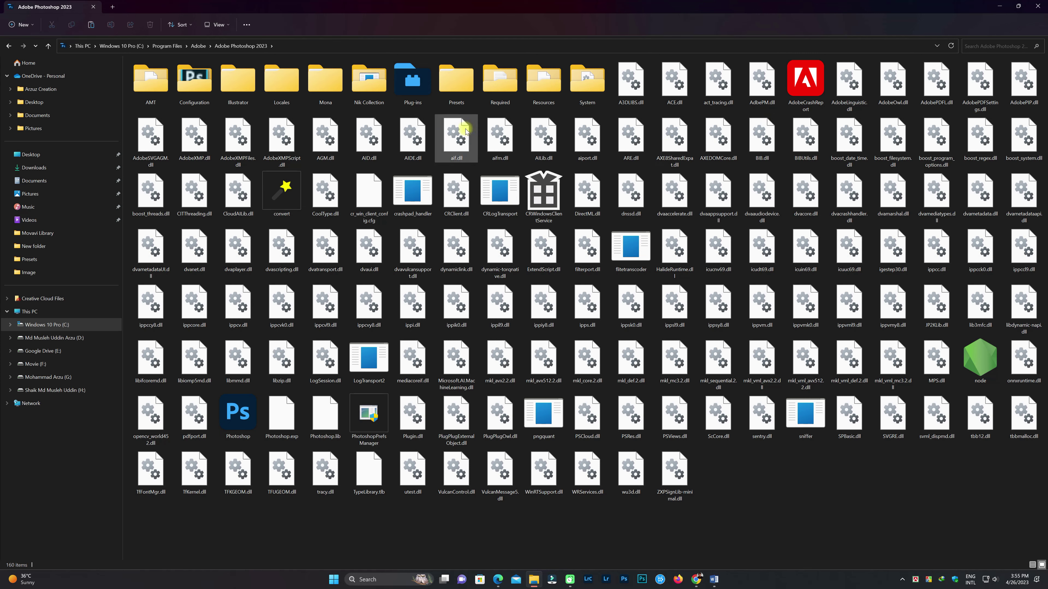
double_click(457, 103)
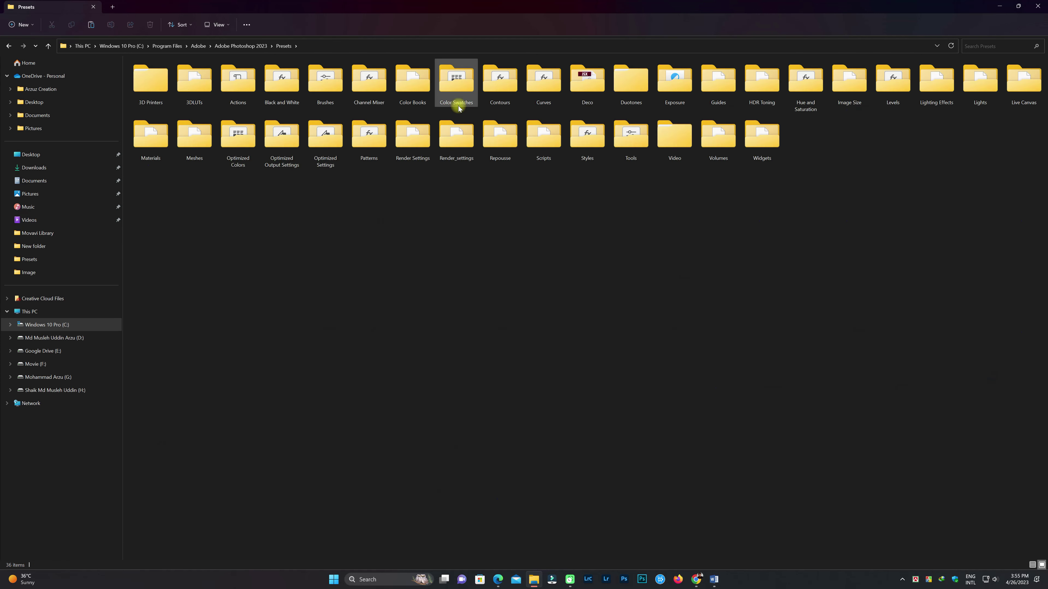
double_click(196, 103)
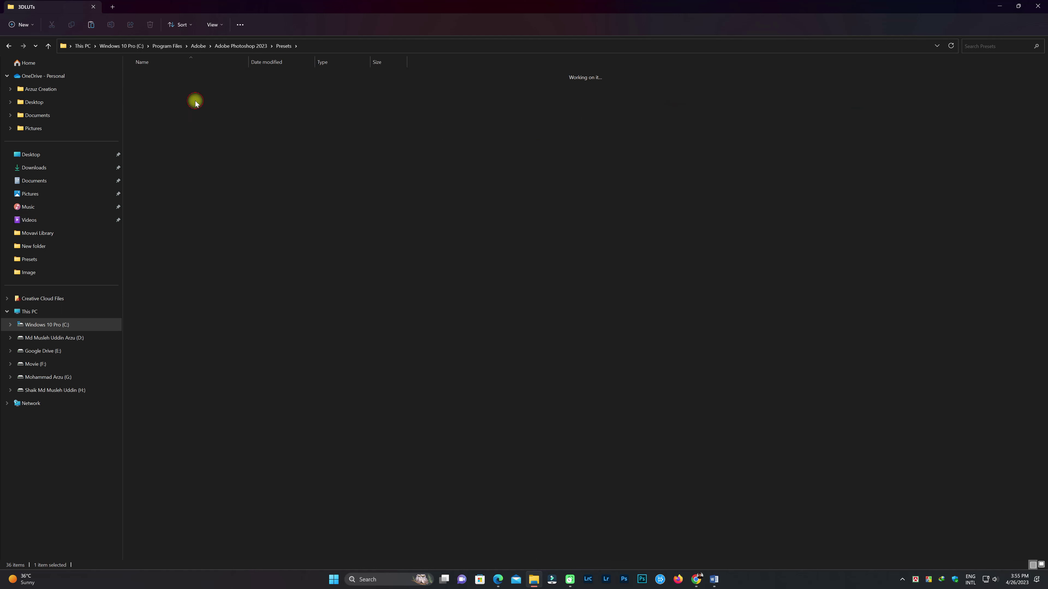
left_click(226, 28)
left_click(225, 59)
Paste the copied presets folder into 3DLUTs, granting administrator permission
right_click(477, 160)
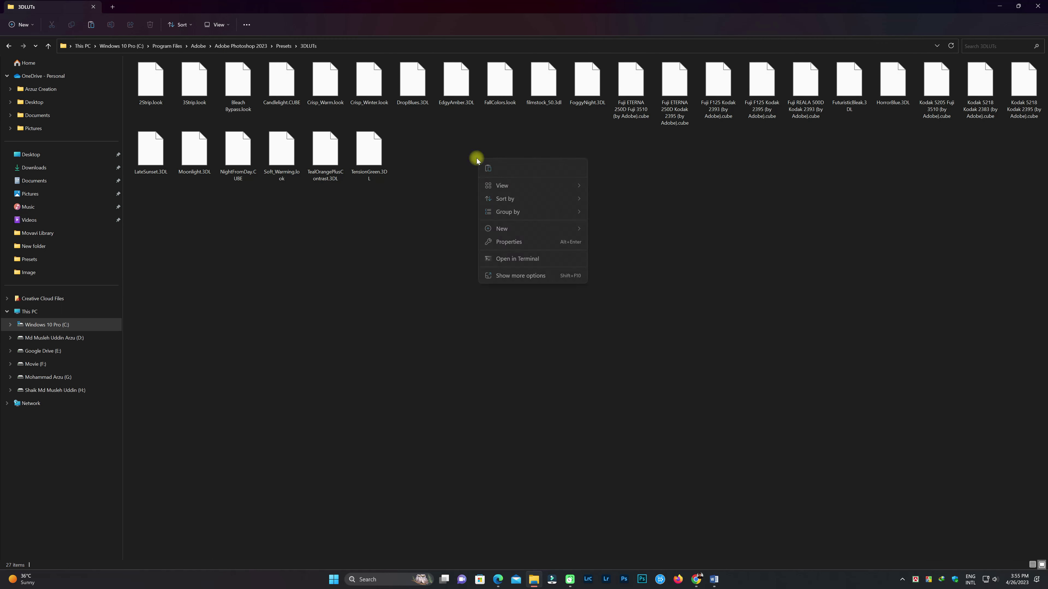
left_click(556, 273)
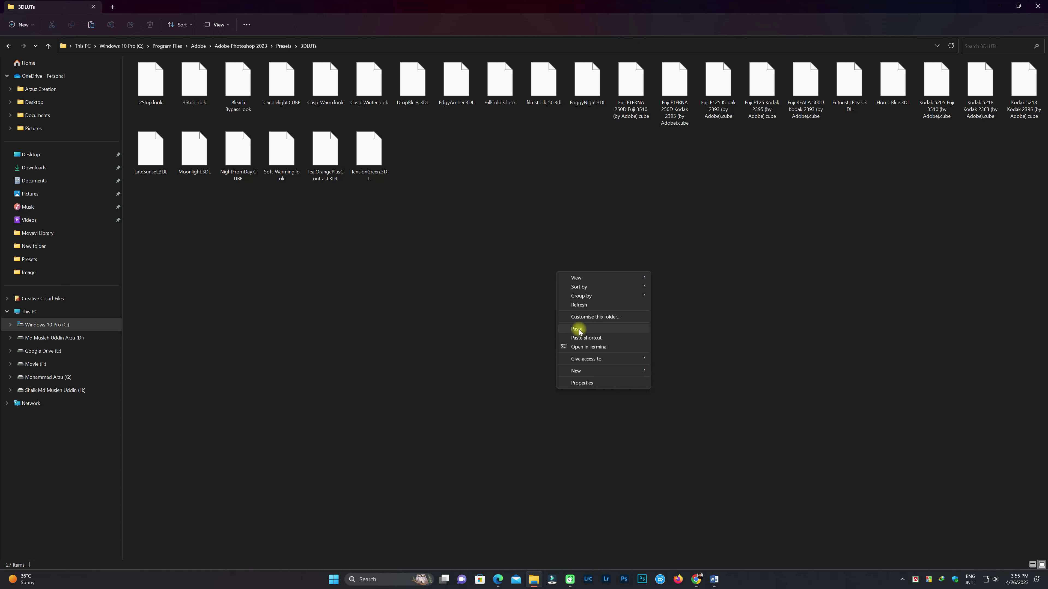
left_click(601, 328)
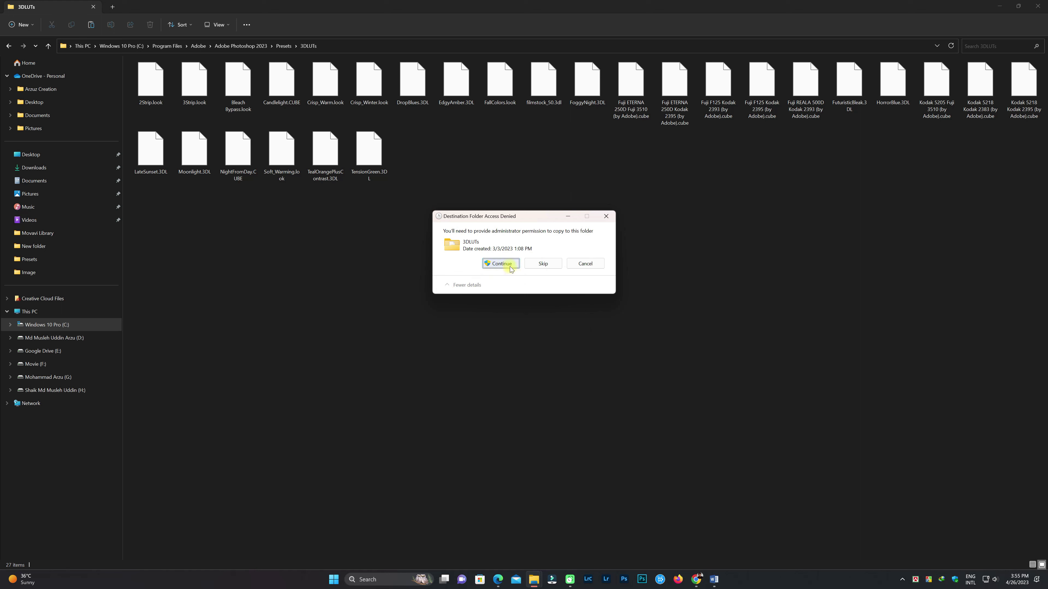
left_click(497, 266)
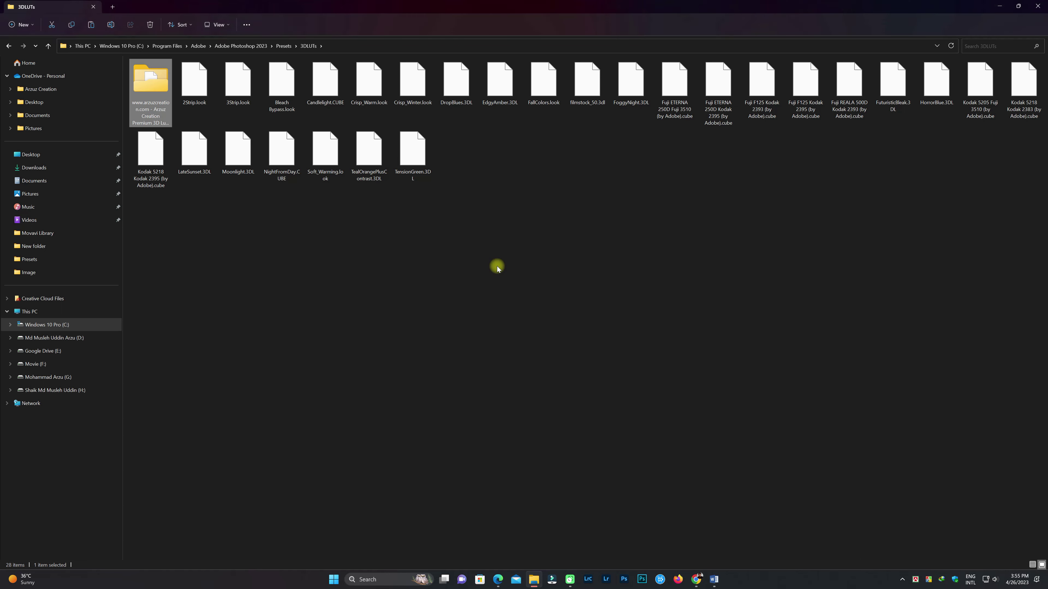
In the pasted presets folder, display the LUT files as icons and select all of them
double_click(145, 81)
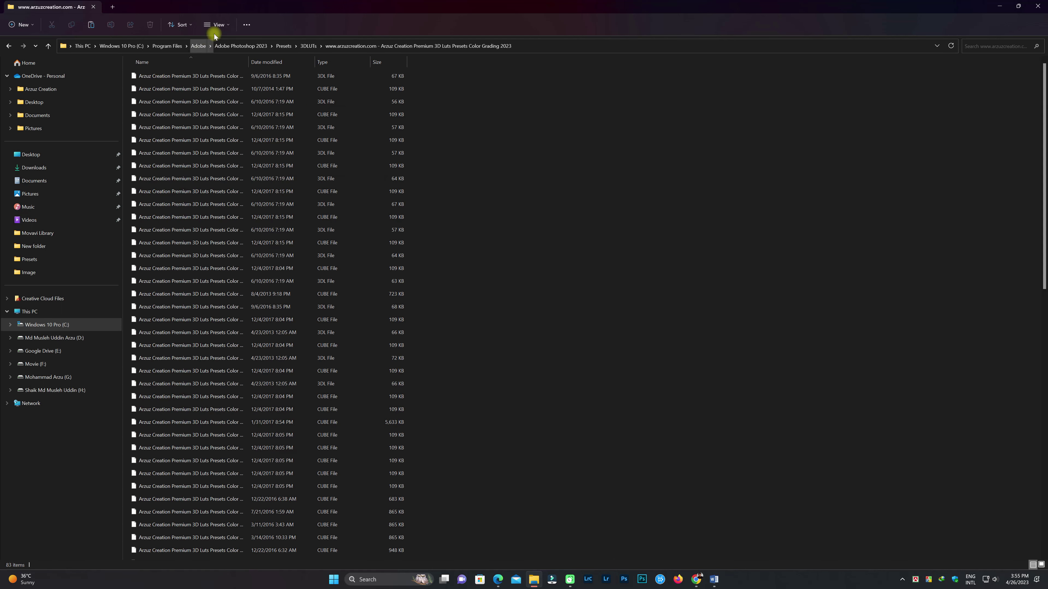
left_click(214, 26)
left_click(237, 56)
left_click_drag(1019, 346, 140, 69)
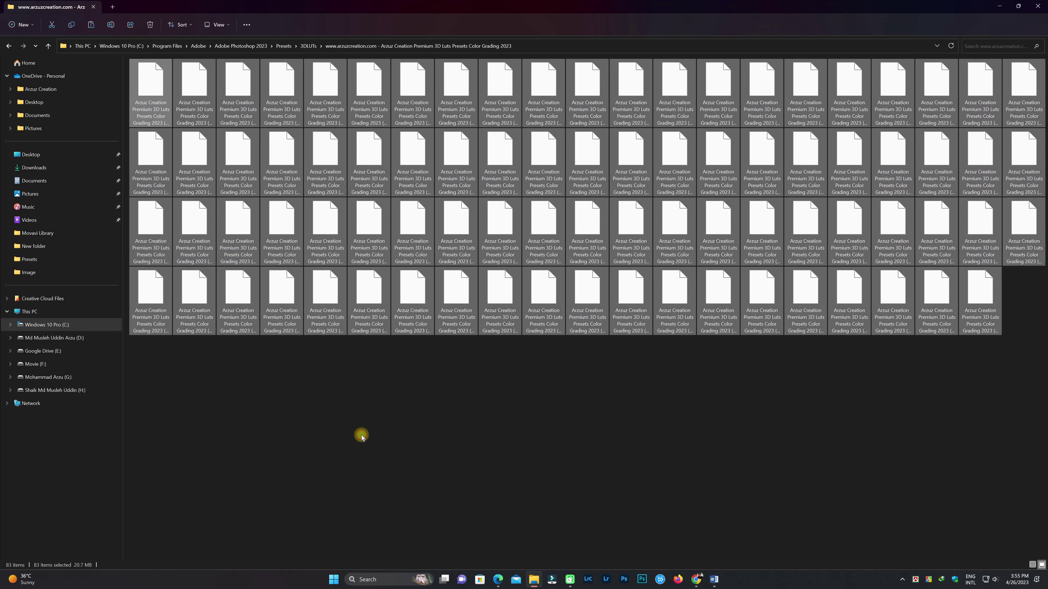
Close the LUT folder window, switch to Photoshop, open the most recent cherry-blossom portrait and move the Nik Collection palette slightly aside
left_click(361, 435)
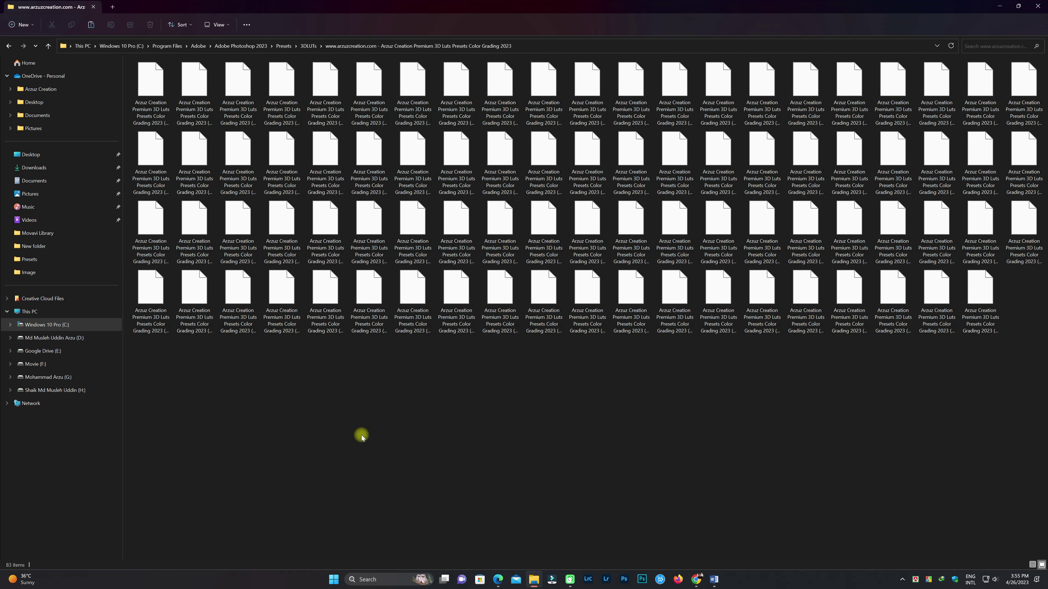
left_click(1039, 6)
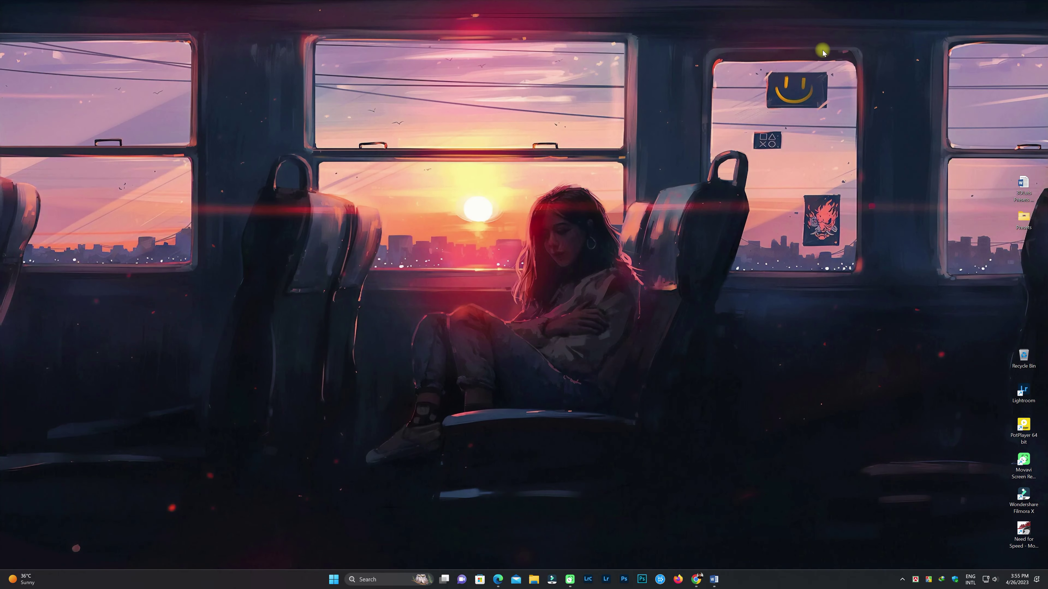
left_click(624, 585)
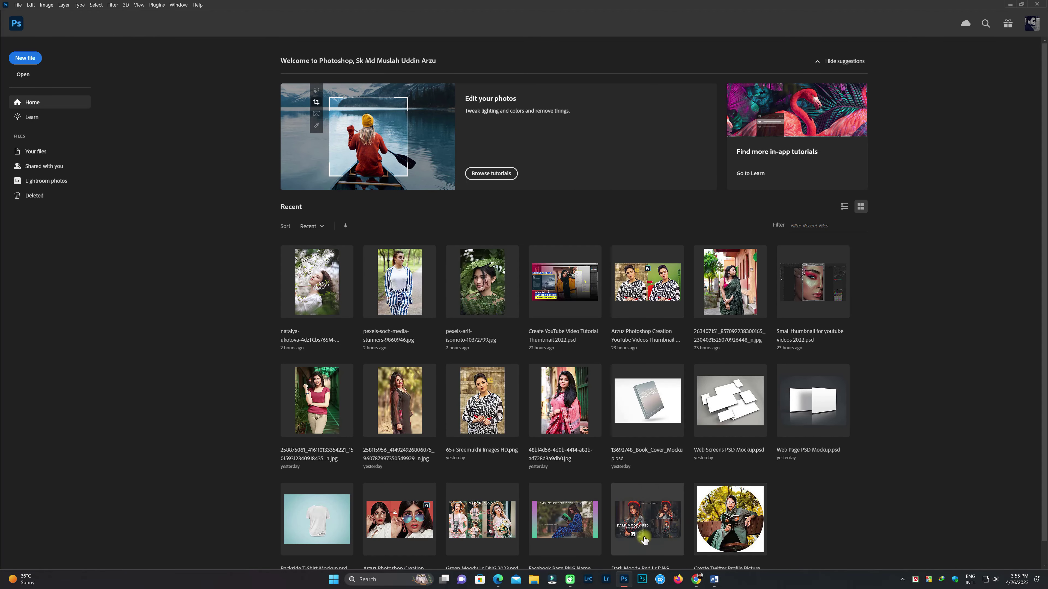
left_click(316, 289)
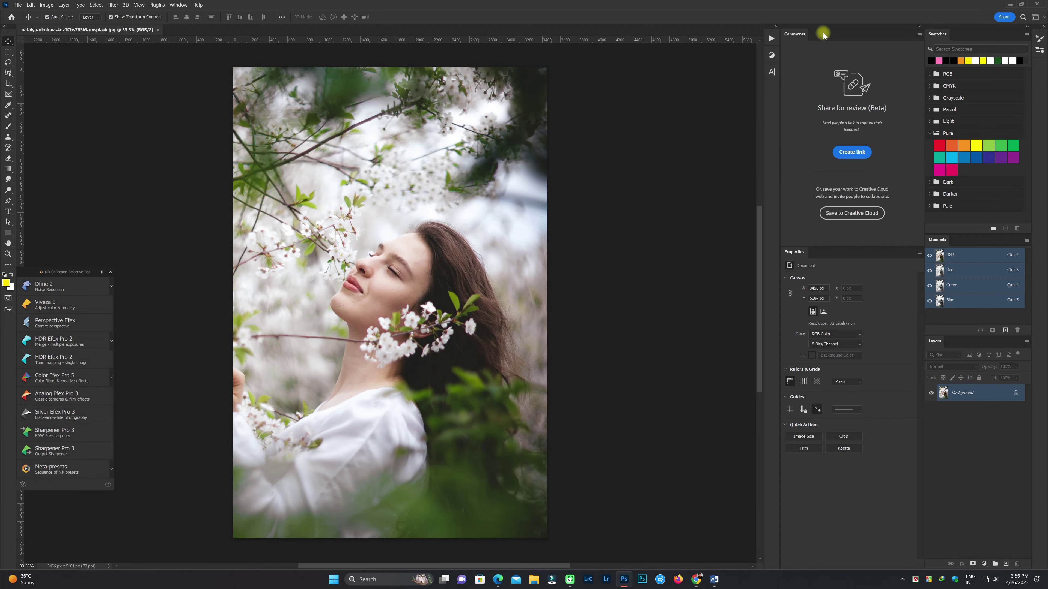
left_click_drag(73, 274, 104, 281)
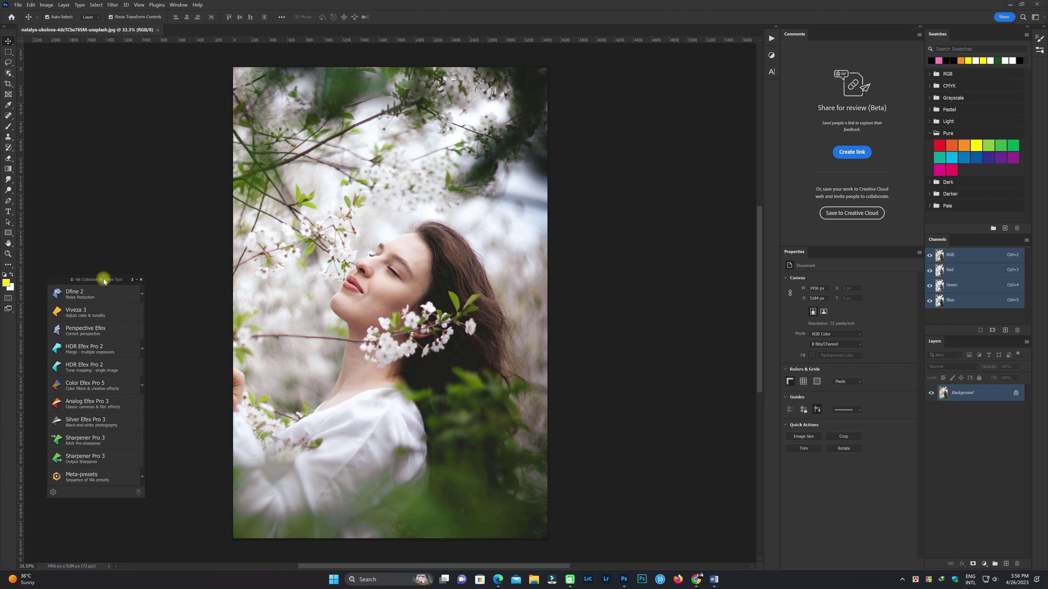
Unlock the Background layer and rename it "Orginal Portrait"
left_click(1015, 395)
double_click(959, 392)
type("Orgi")
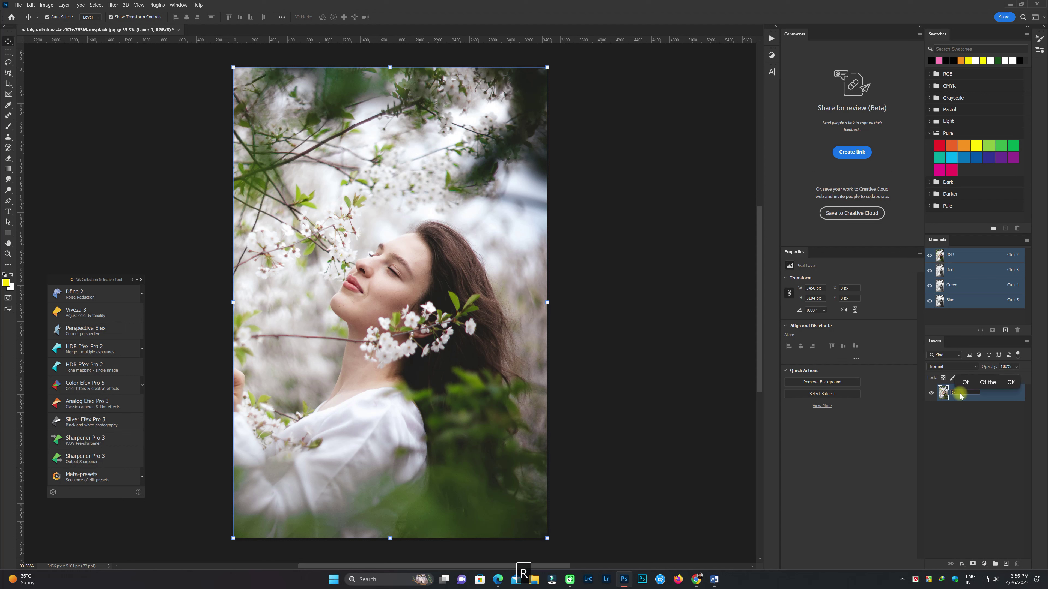
type("nal ")
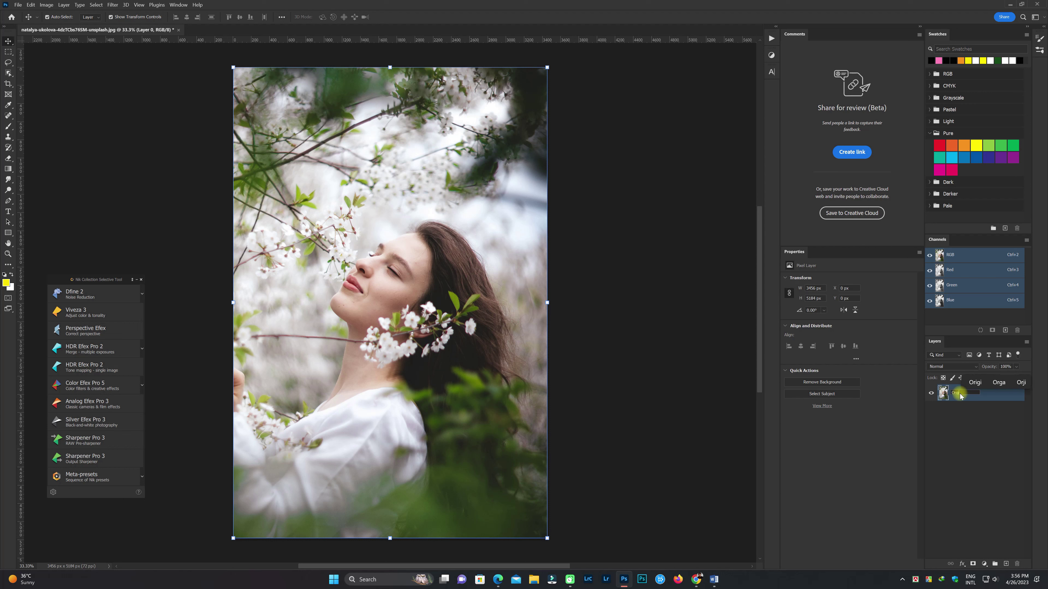
type("Portrait")
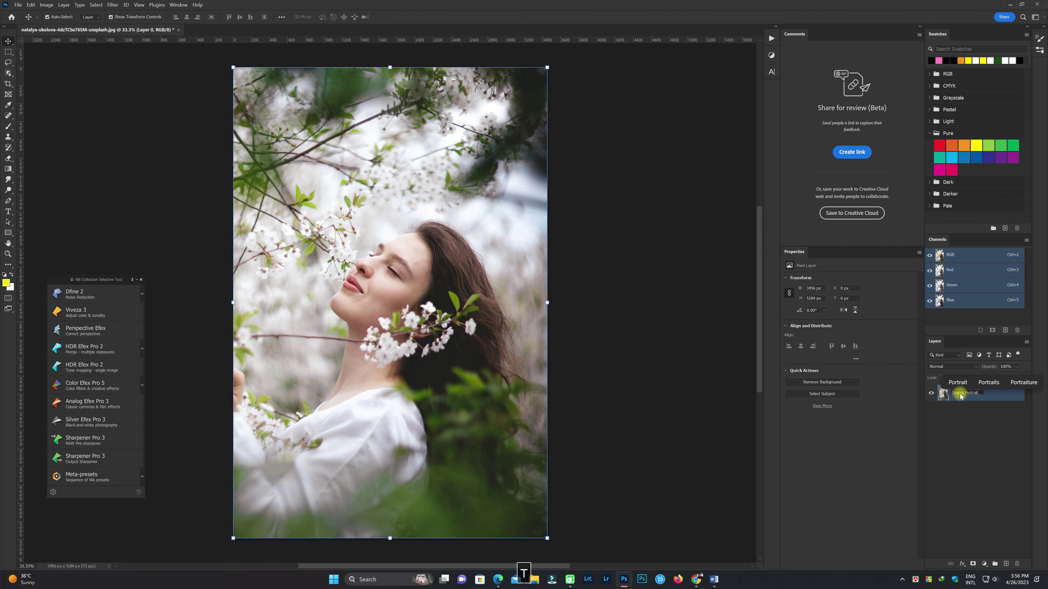
key("Return")
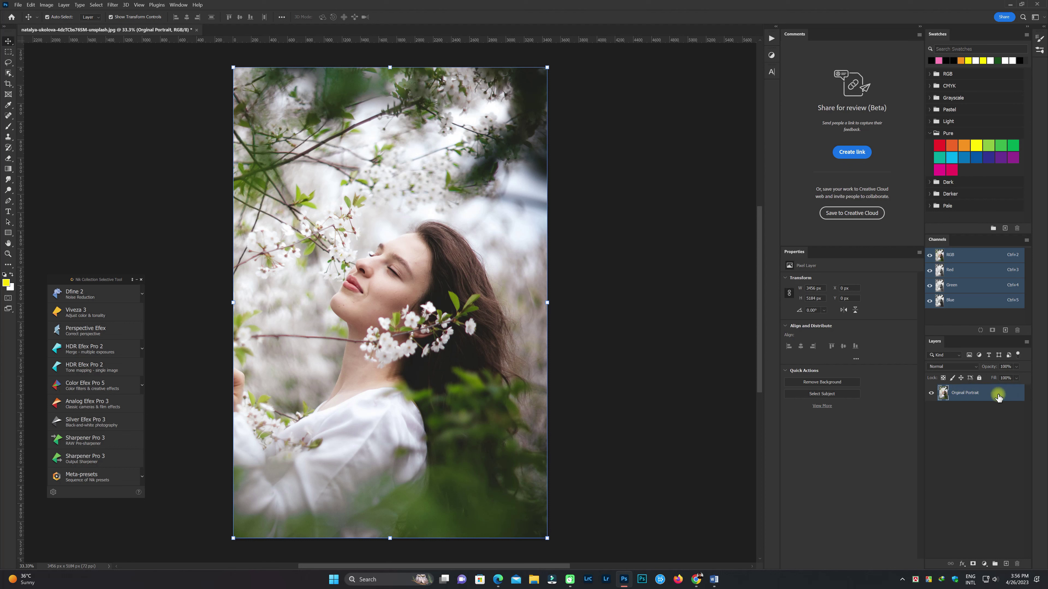
Duplicate the portrait layer and rename the copy "Premium 3DLuts Apply"
left_click_drag(998, 396, 1005, 563)
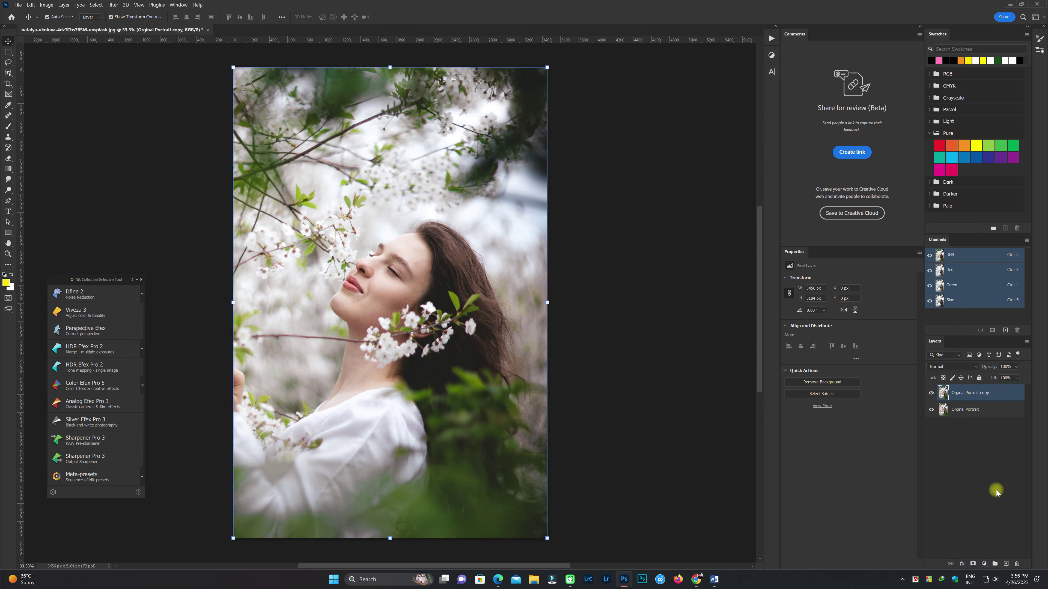
double_click(976, 393)
type("Pre")
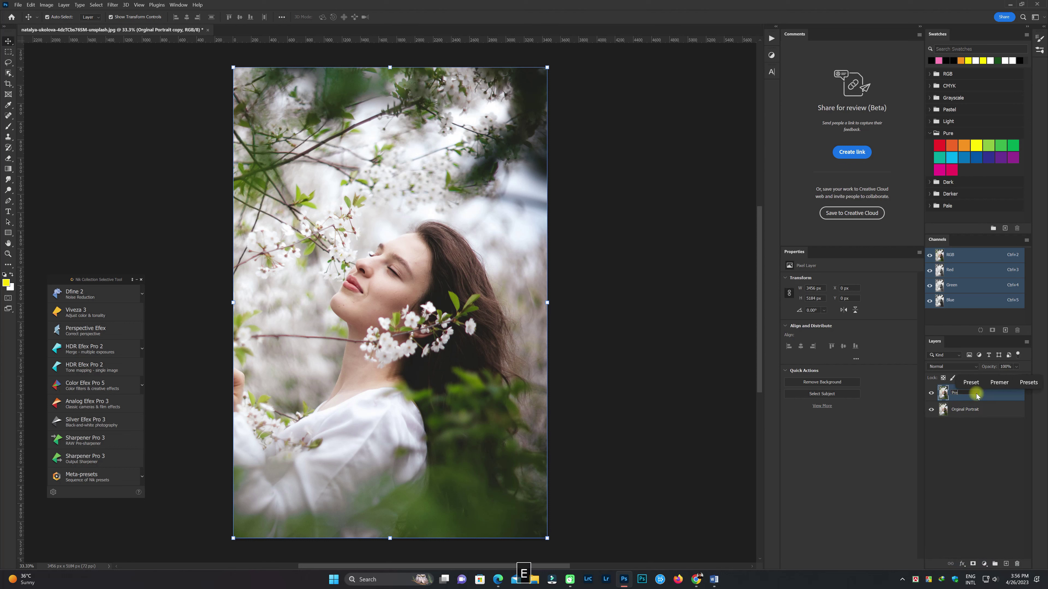
type("mium ")
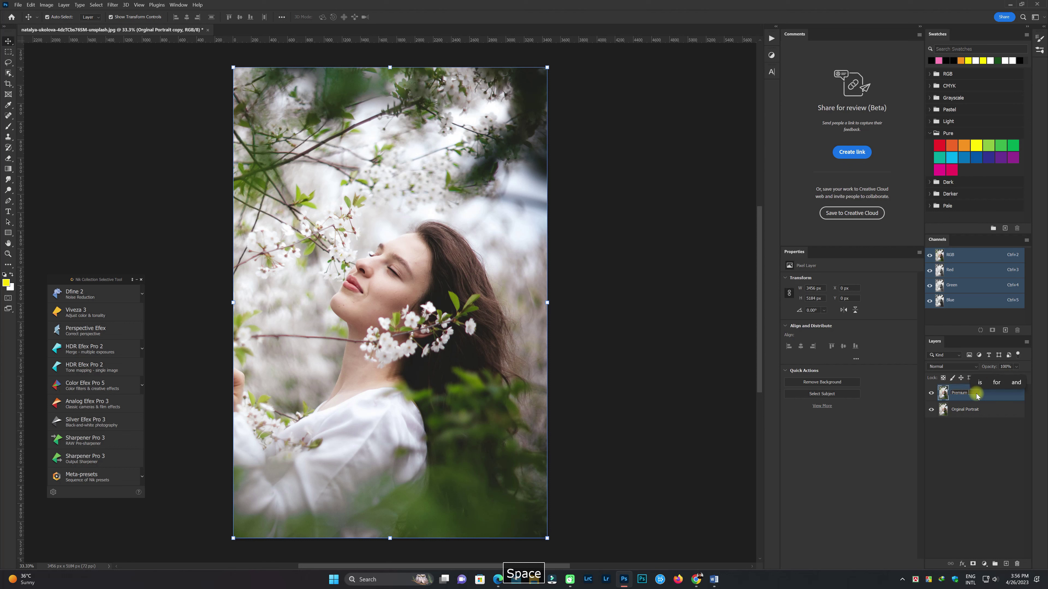
type("3D")
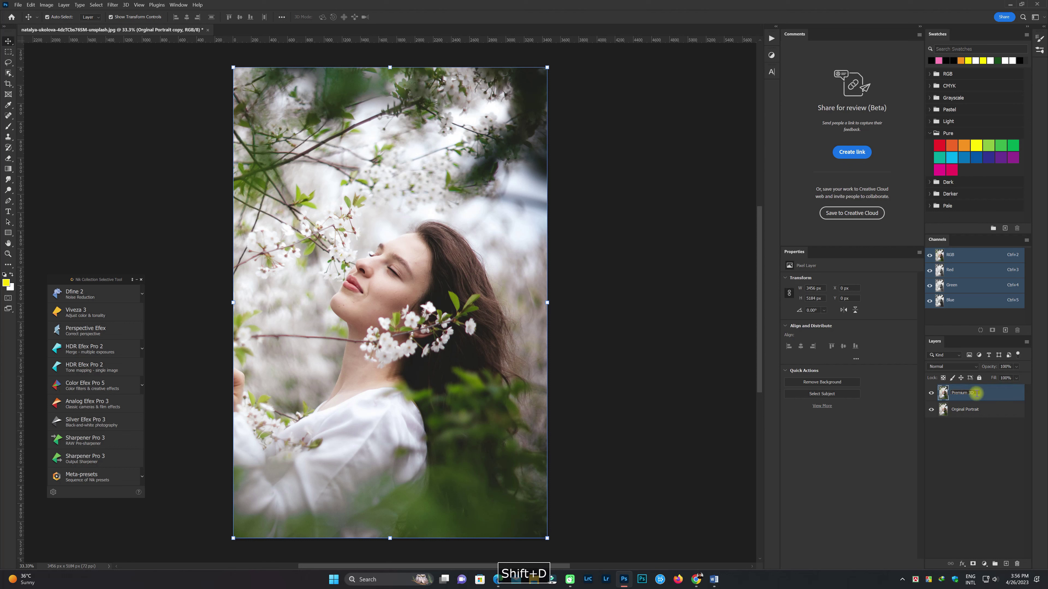
type("Luts Apply")
key("Return")
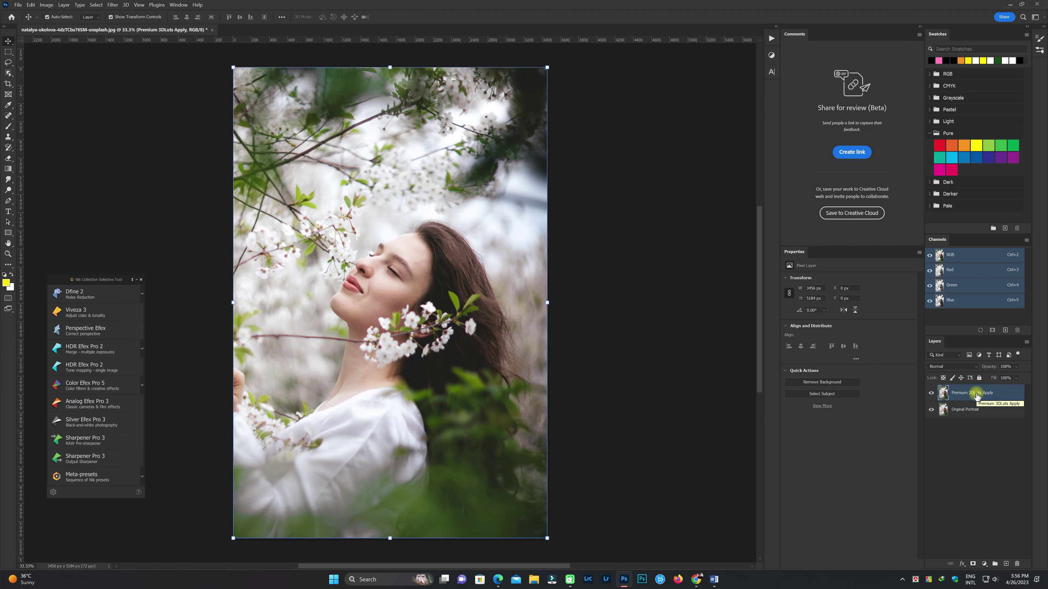
Add a Color Lookup adjustment layer and apply the 3D LUT "Arzuz Creation Premium 3D Luts Presets Color Grading 2023 (70).CUBE"
left_click(984, 563)
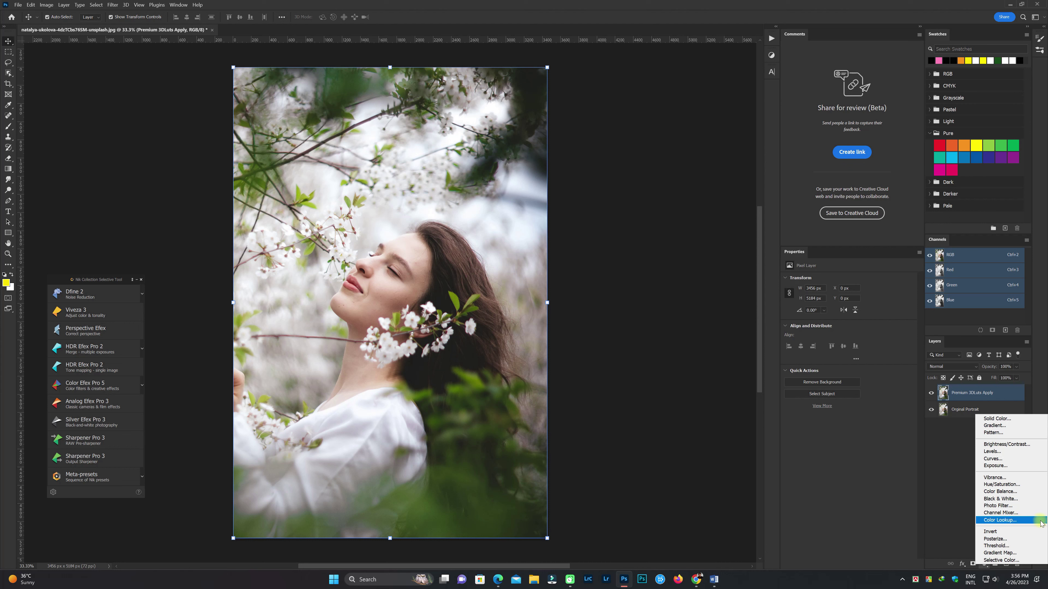
left_click(1030, 521)
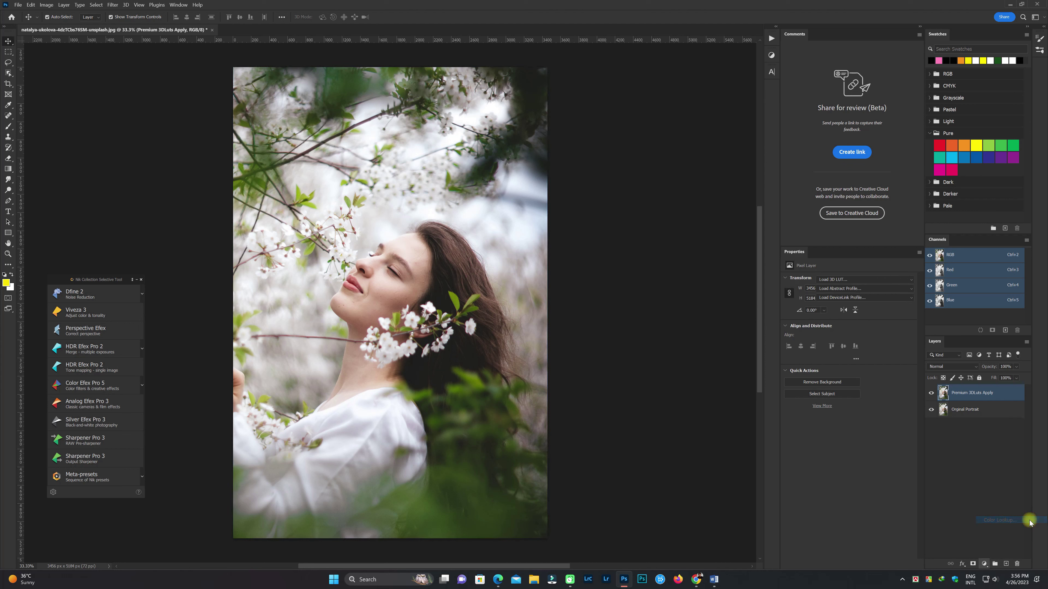
left_click(868, 280)
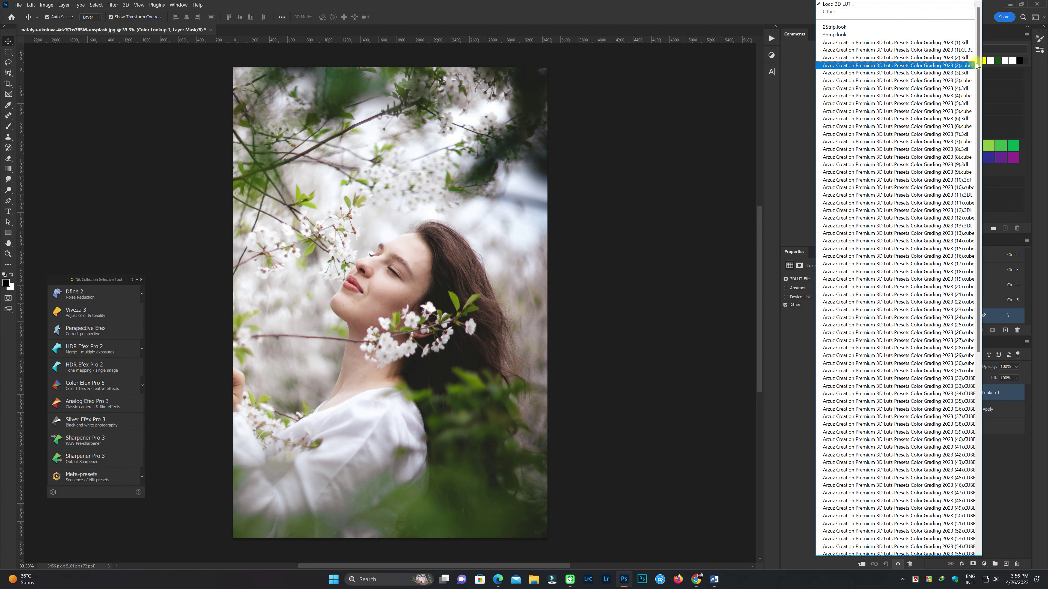
scroll(979, 78, "down", 1)
left_click_drag(979, 78, 980, 196)
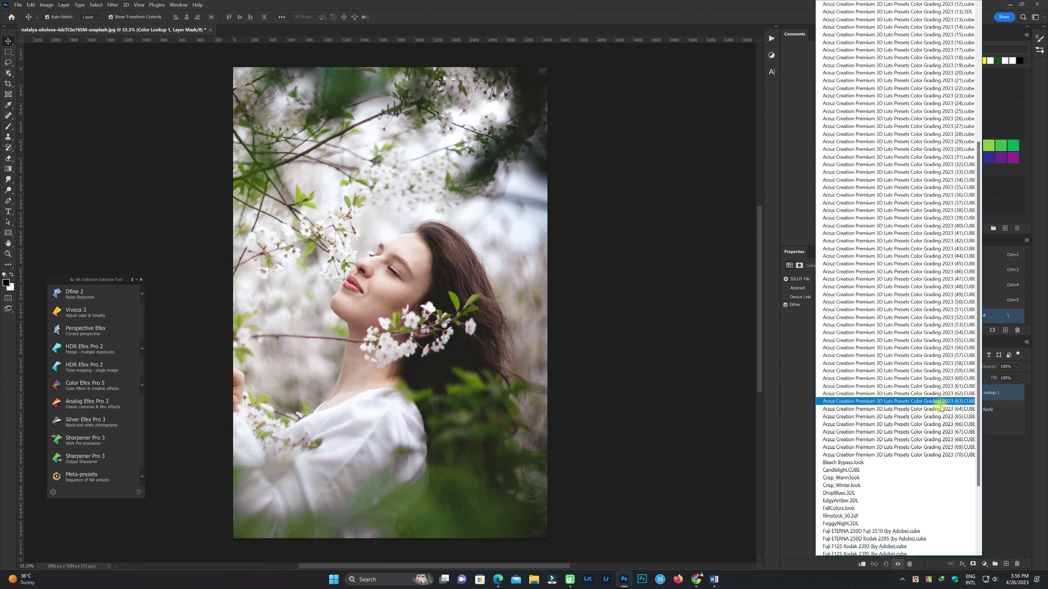
left_click(939, 455)
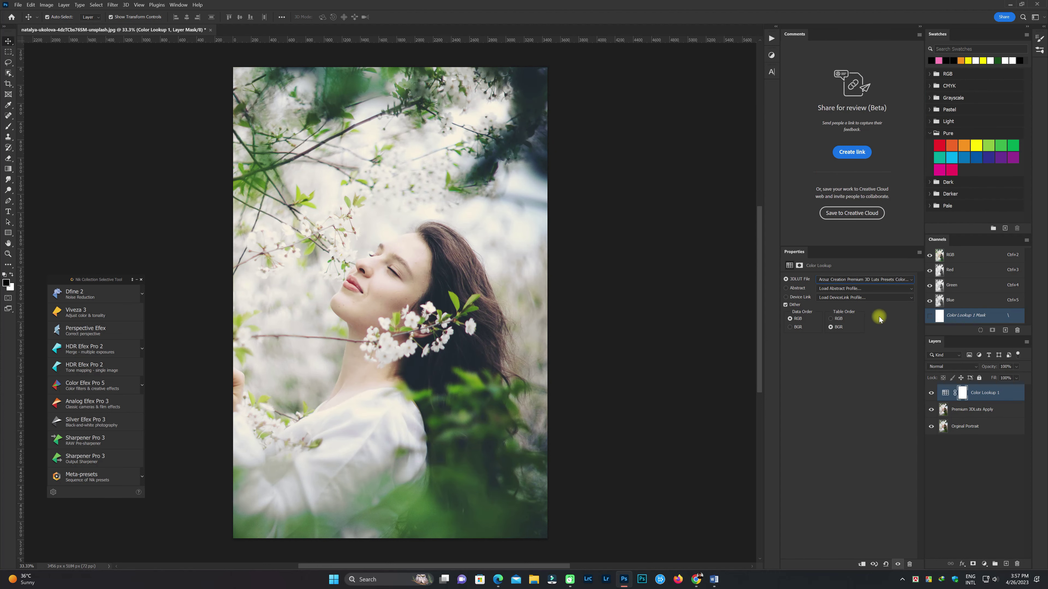
Preview the Arzuz Creation 3D LUT presets on the portrait one by one, going backward through the list from preset (70) in the Color Lookup layer
key("Up")
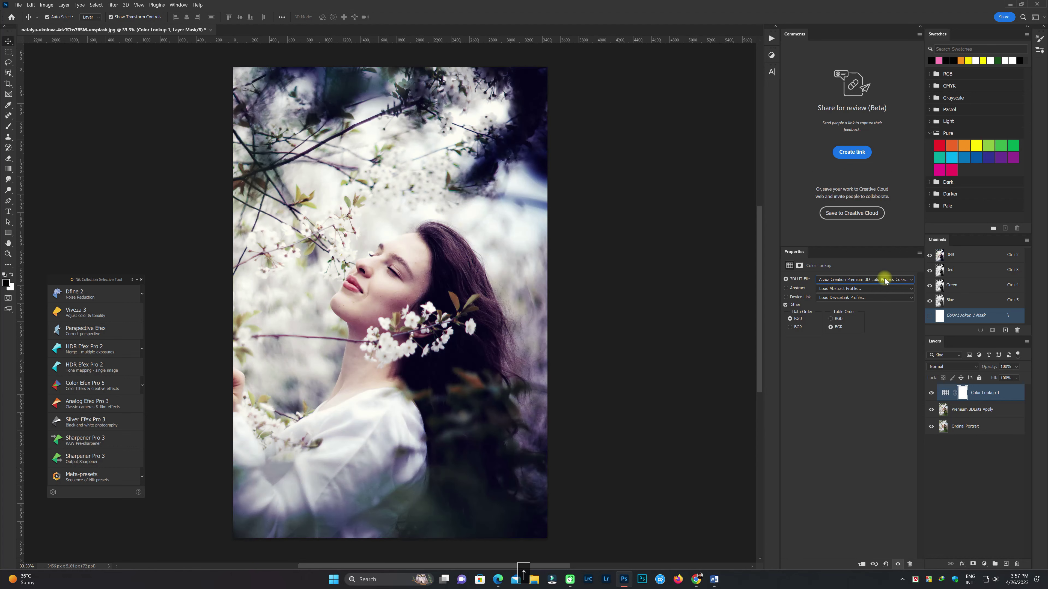
key("Up")
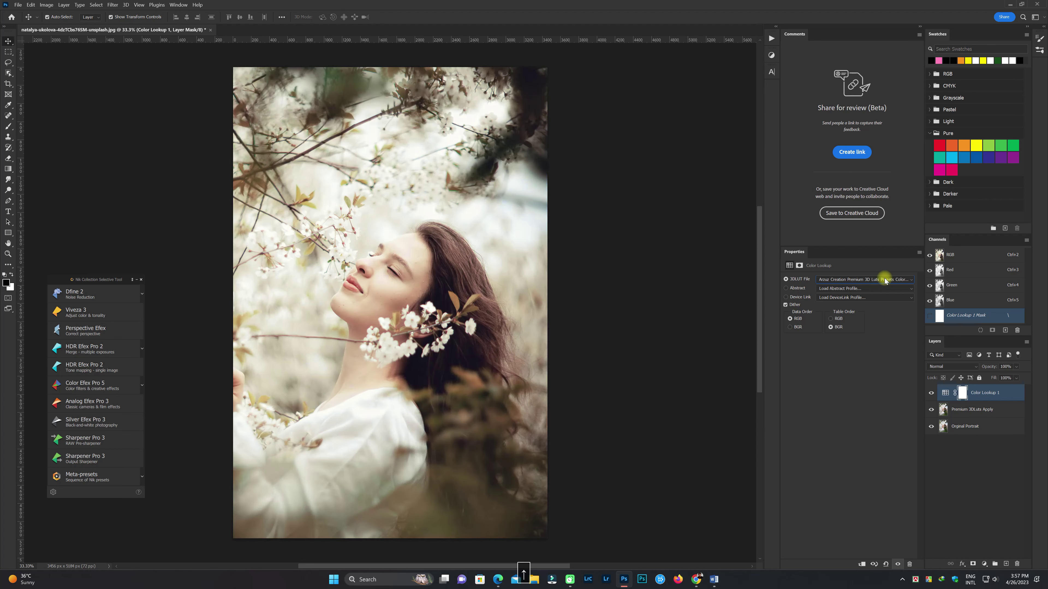
key("Up")
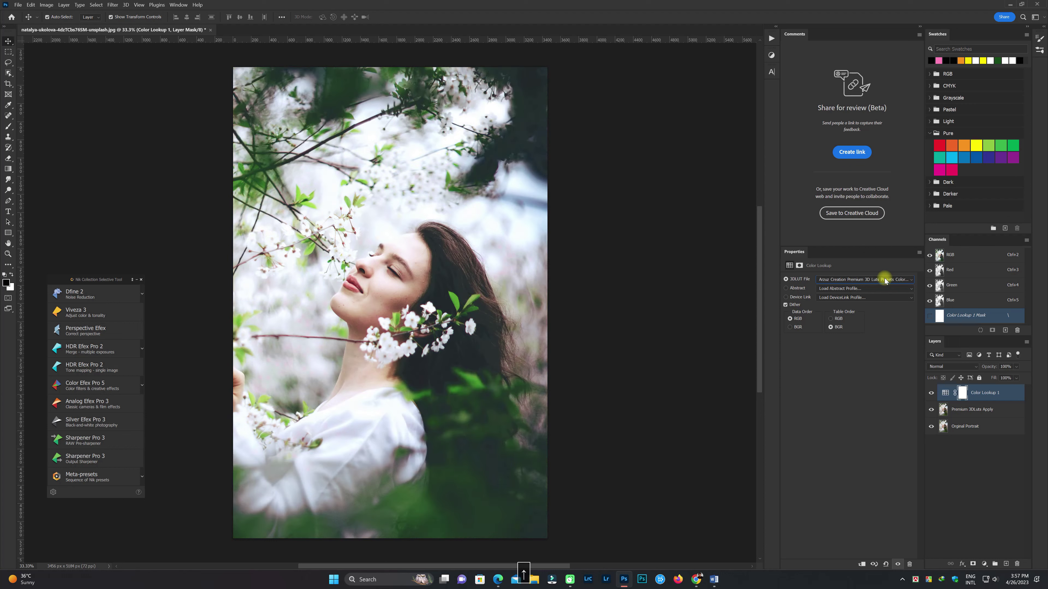
key("Up")
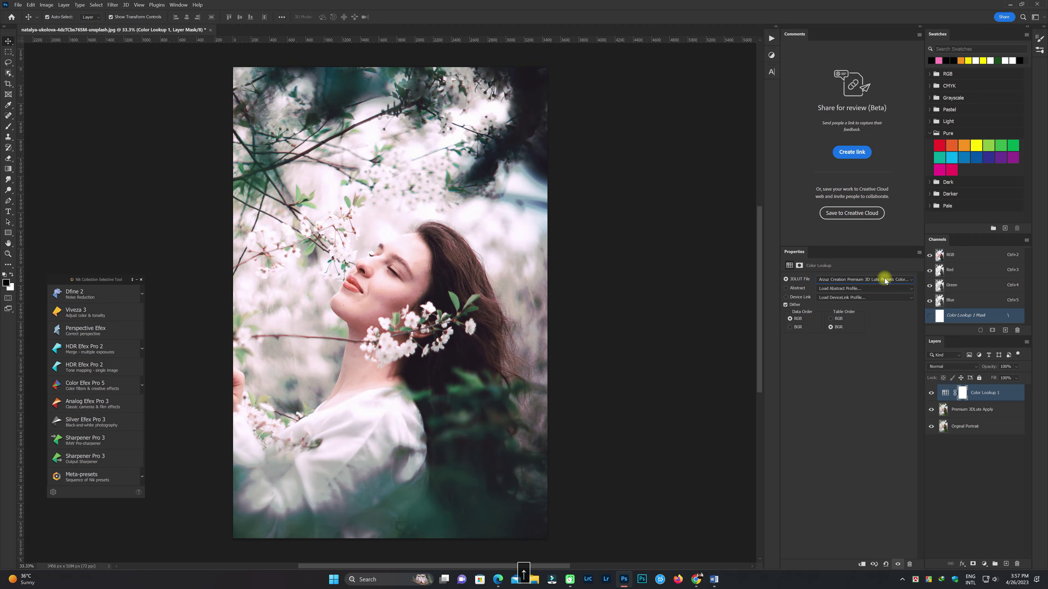
key("Up")
key("Up")
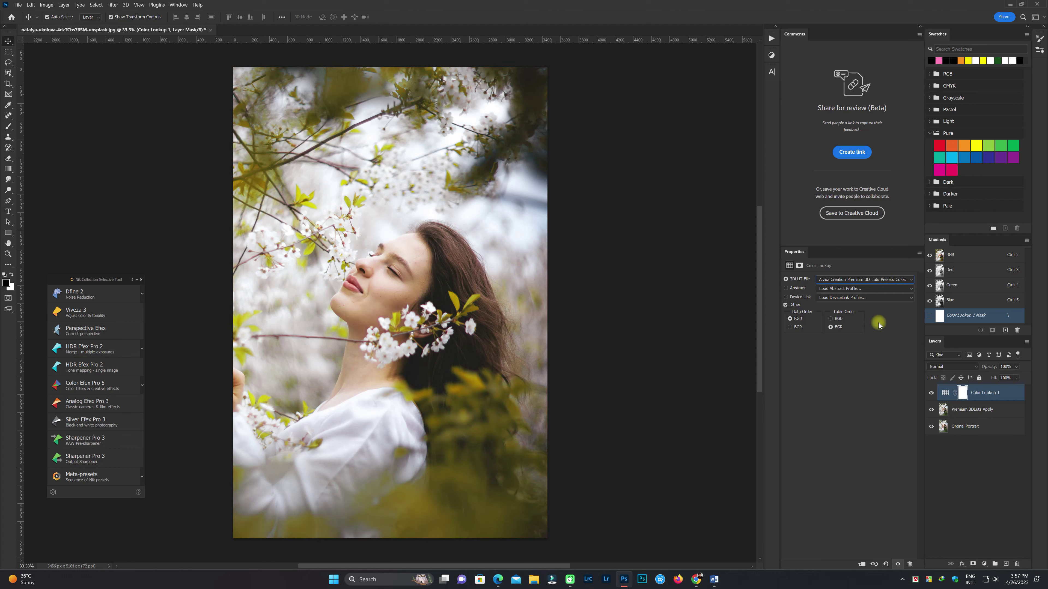
key("Up")
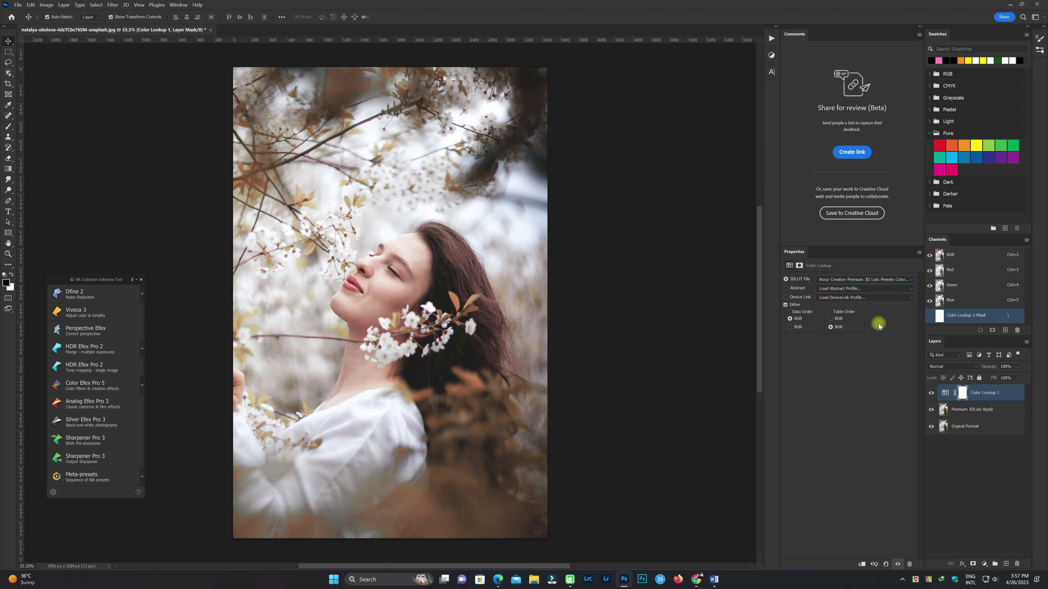
key("Up")
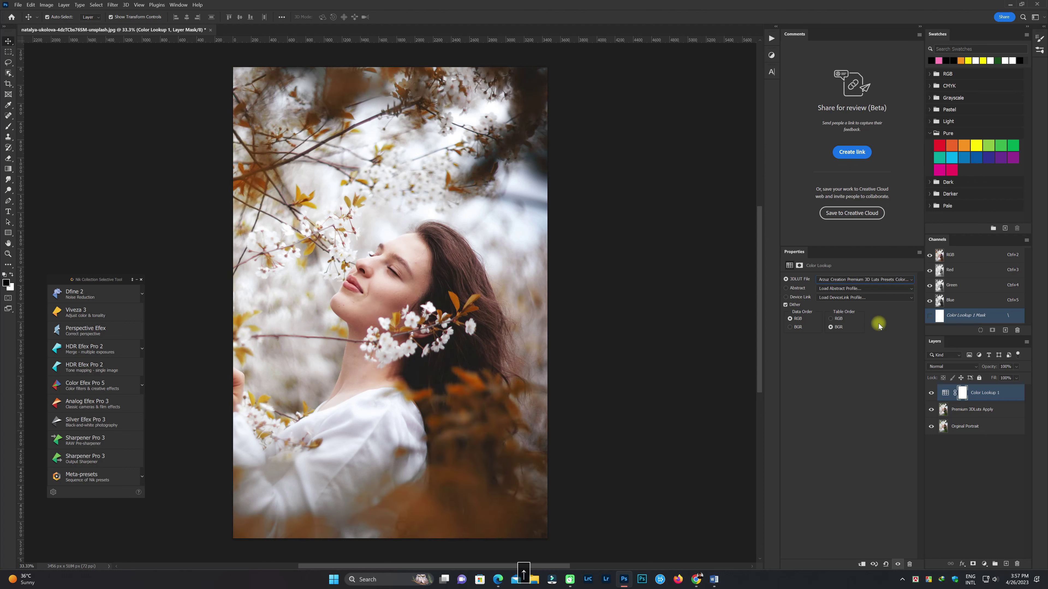
key("Up")
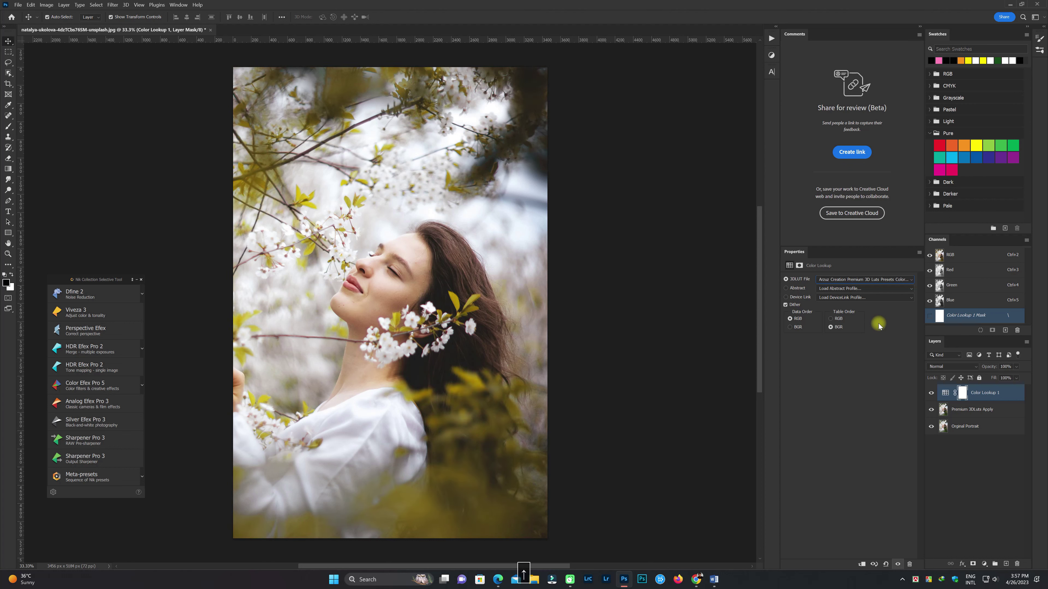
key("Up")
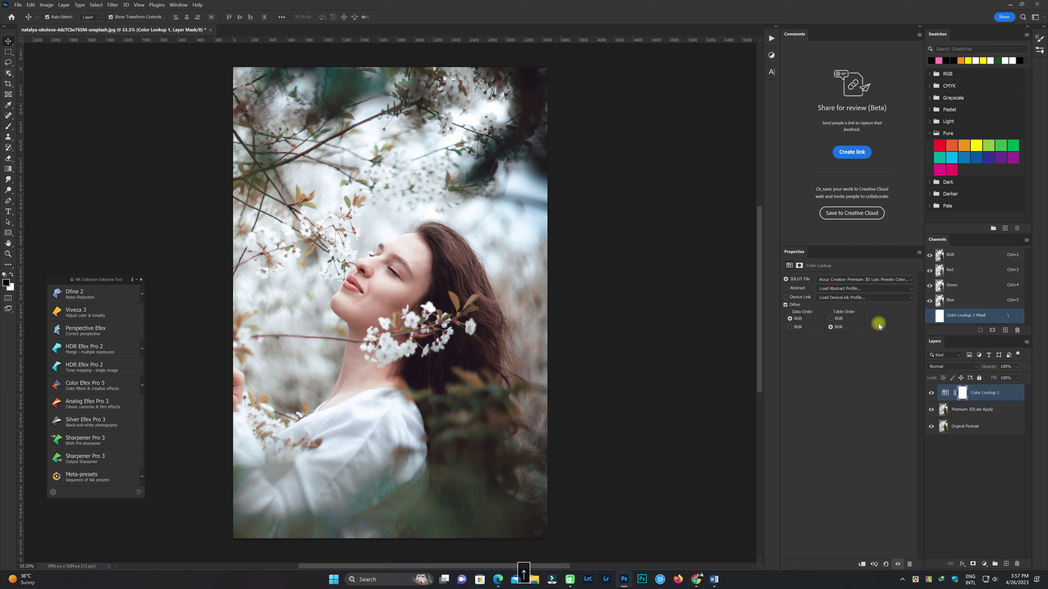
key("Up")
key("Up")
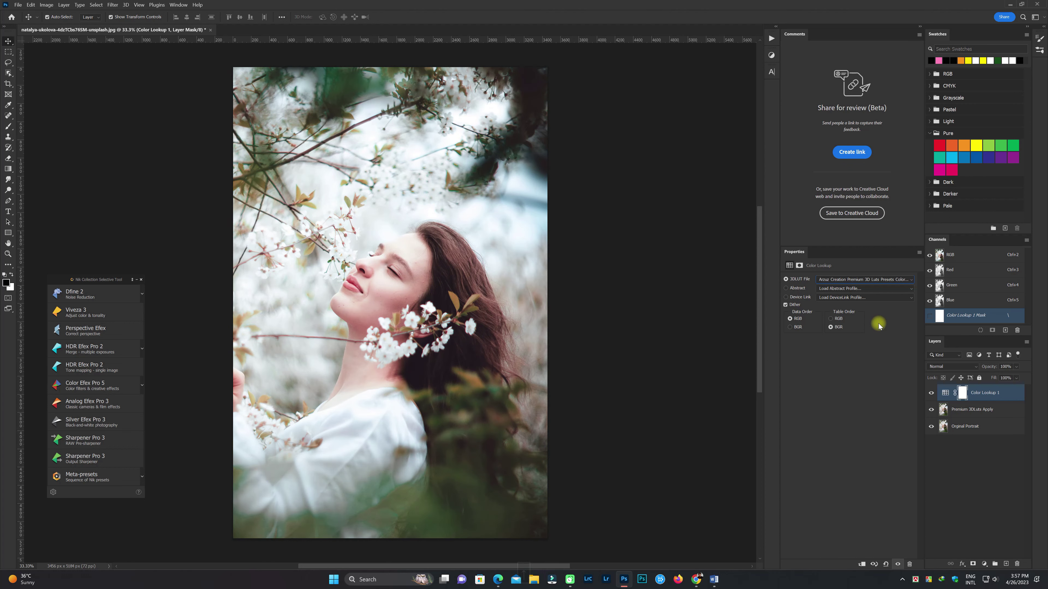
key("Up")
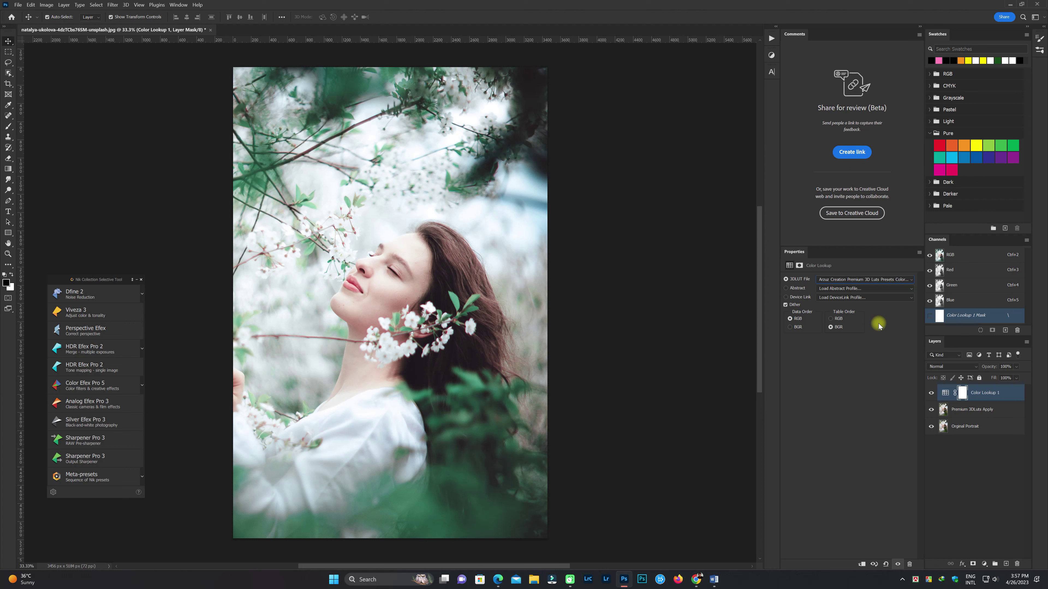
key("Up")
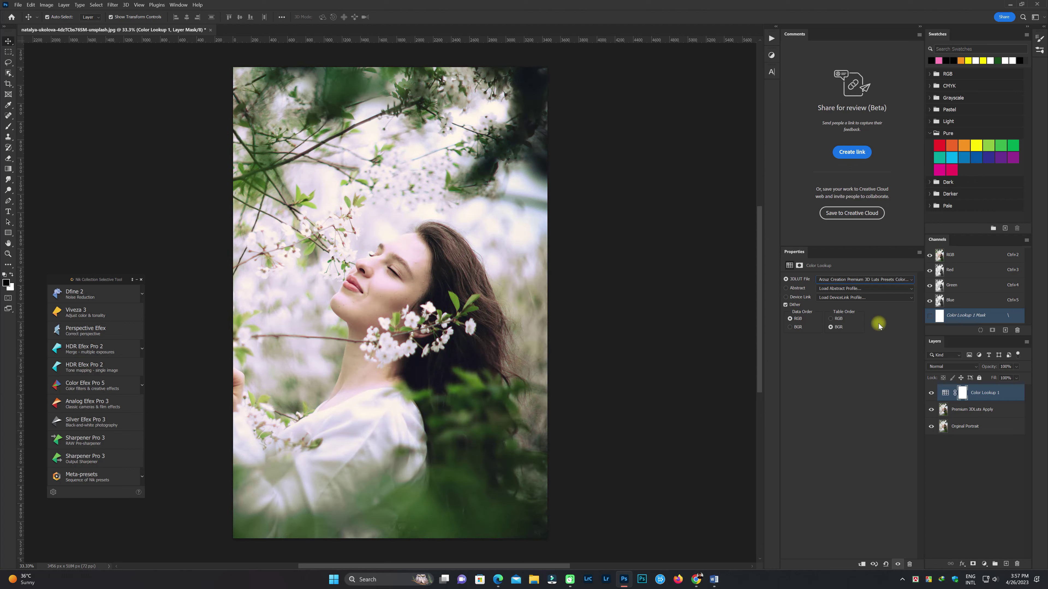
key("Up")
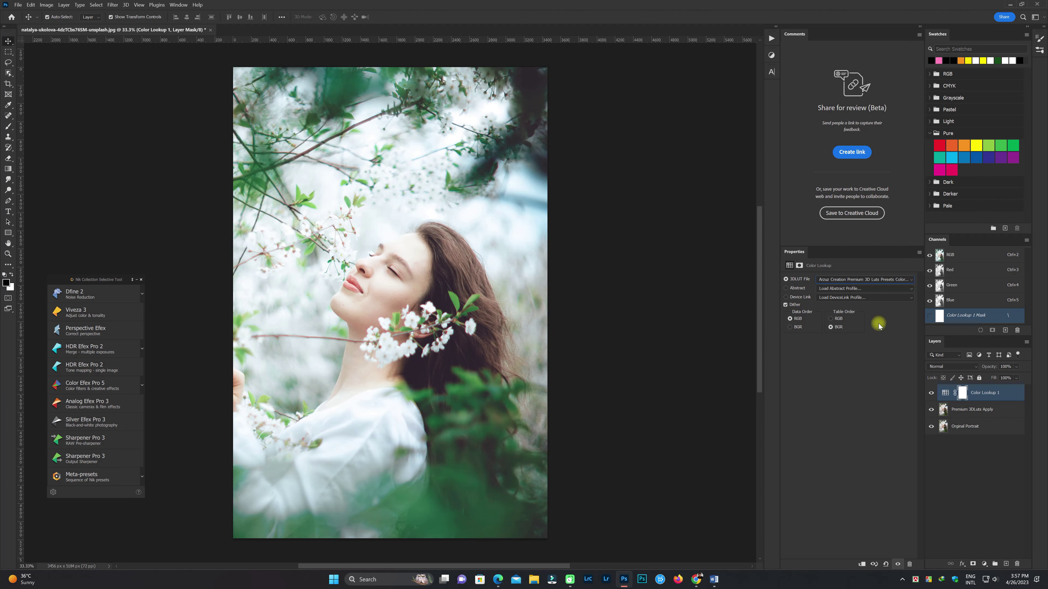
key("Up")
key("Up")
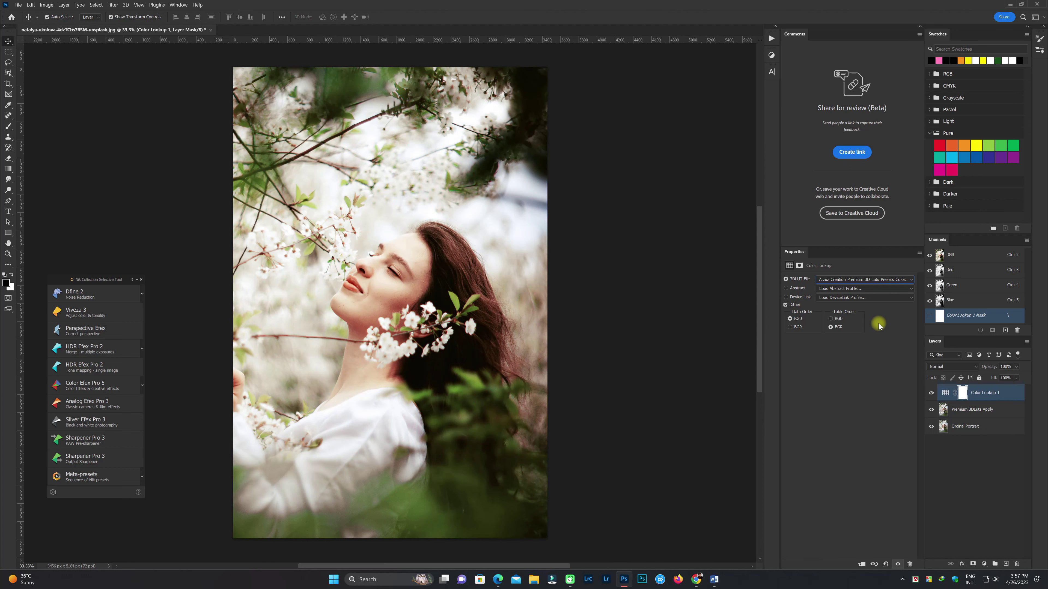
key("Up")
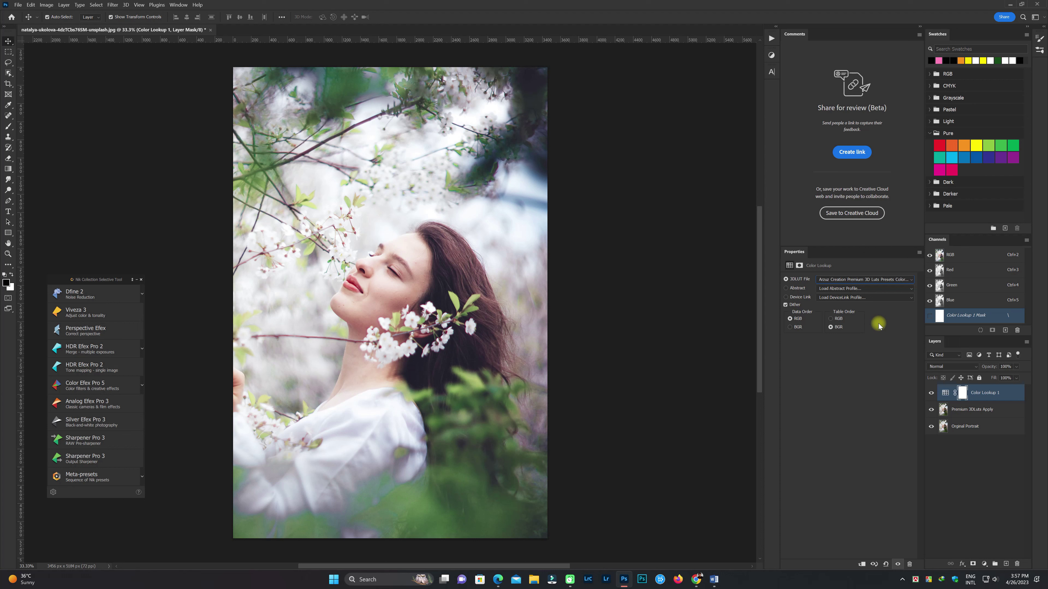
key("Up")
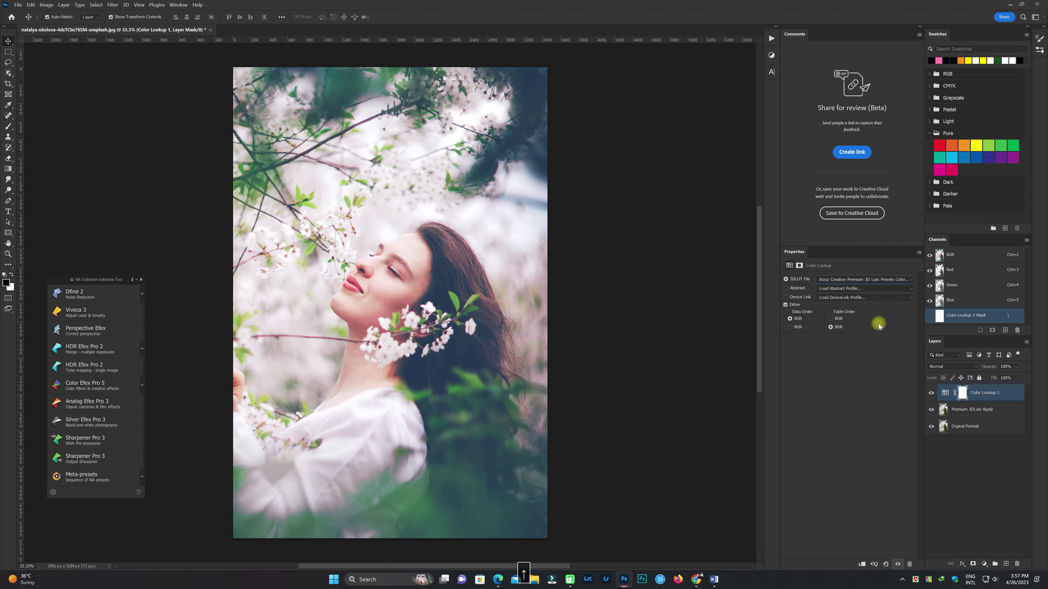
key("Up")
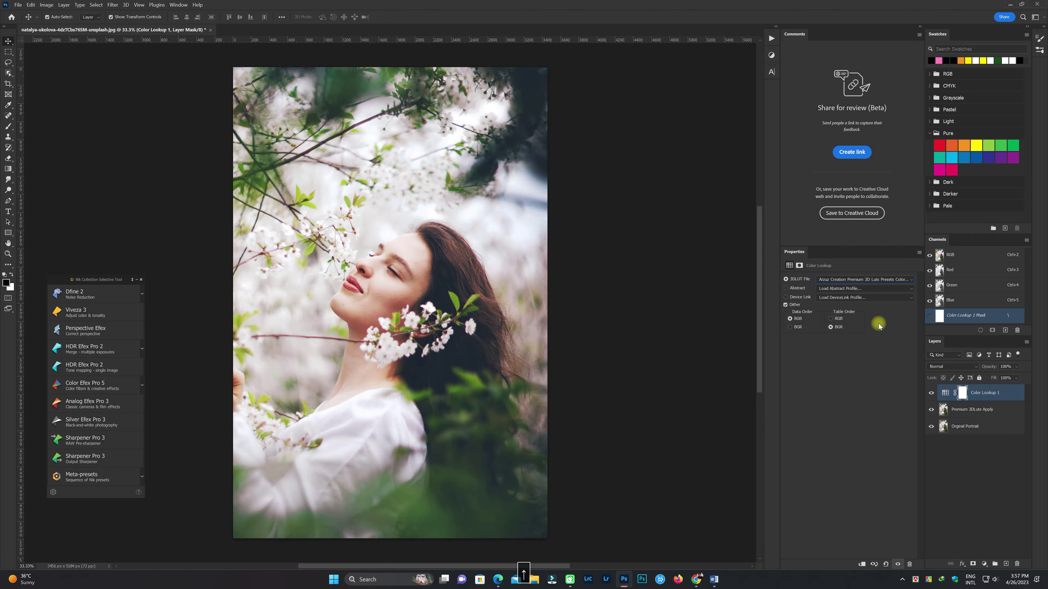
key("Up")
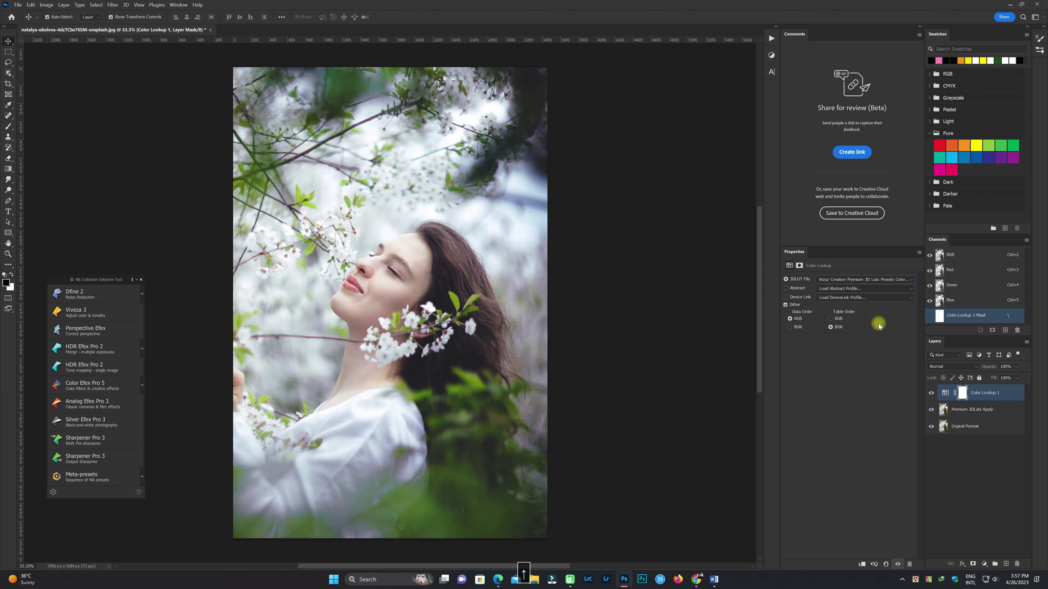
key("Up")
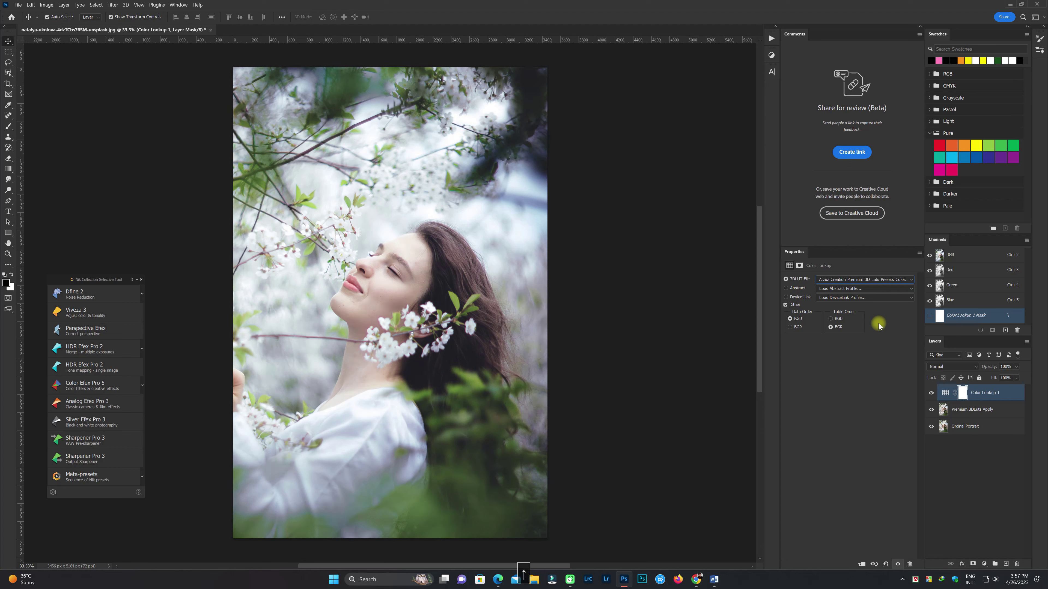
key("Up")
key("Up")
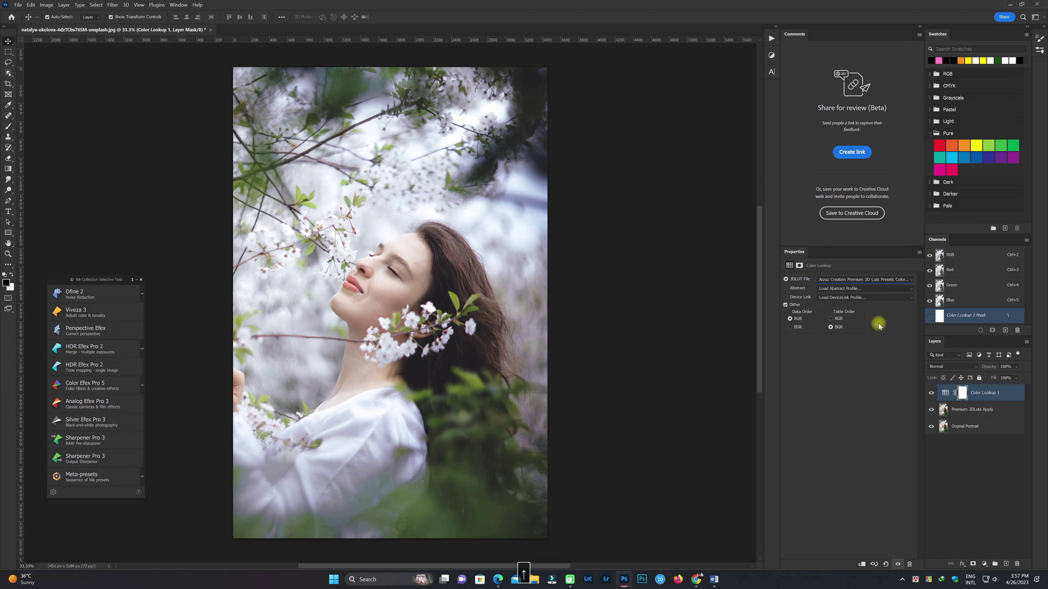
key("Up")
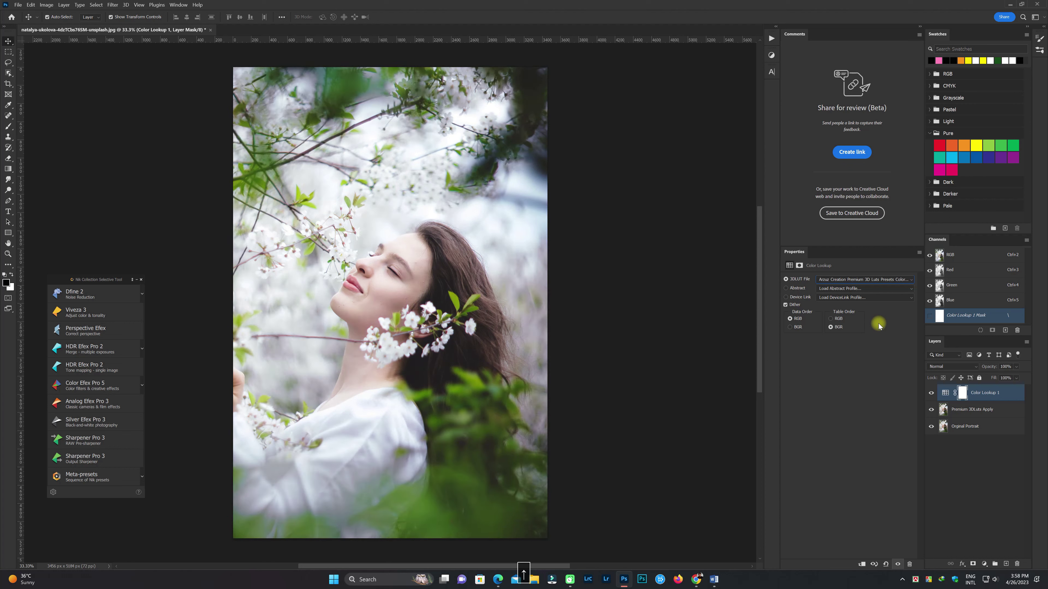
key("Up")
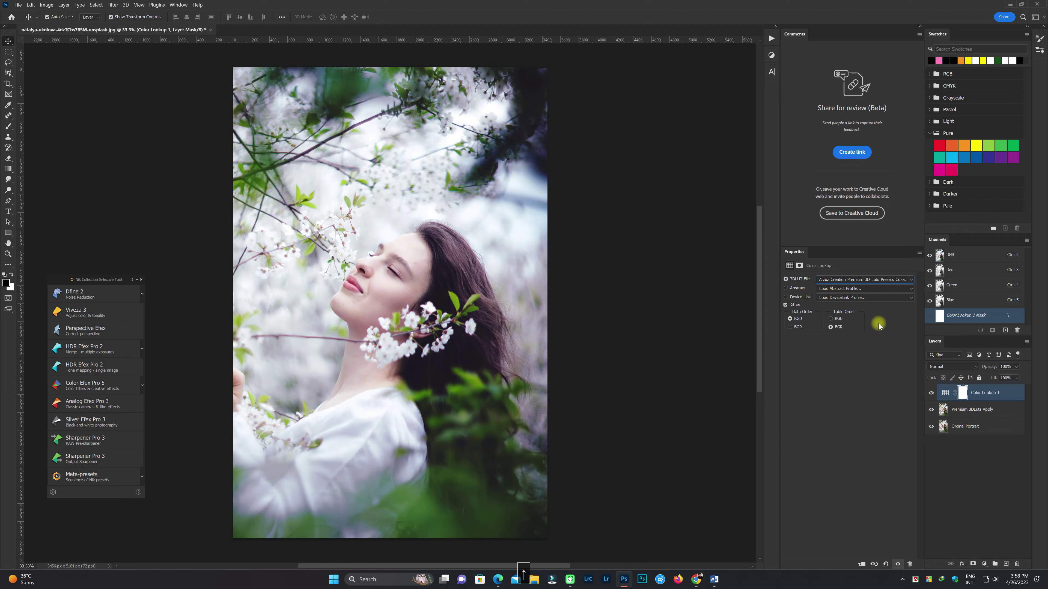
key("Up")
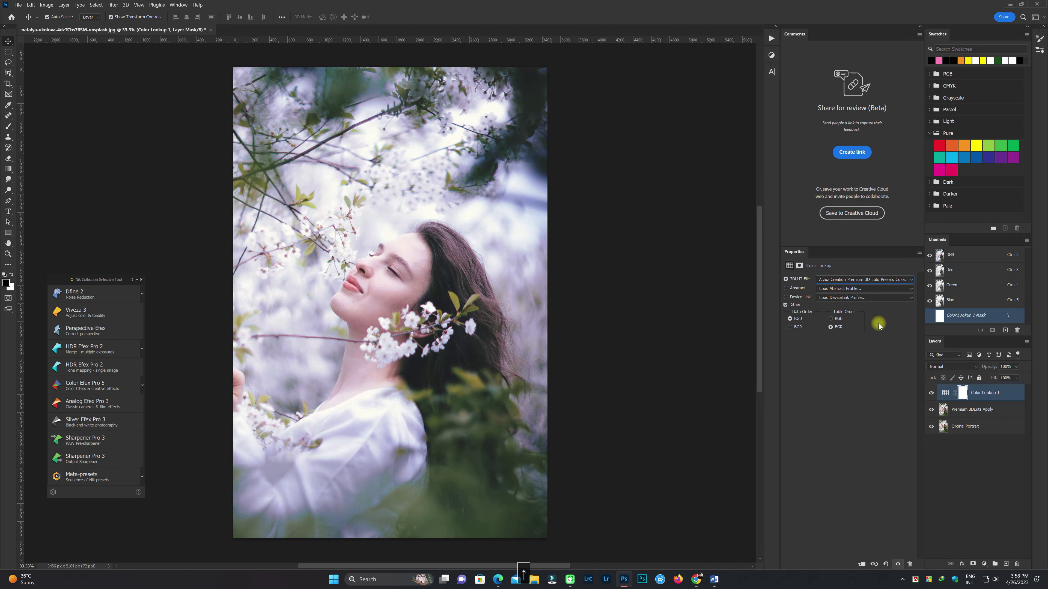
key("Up")
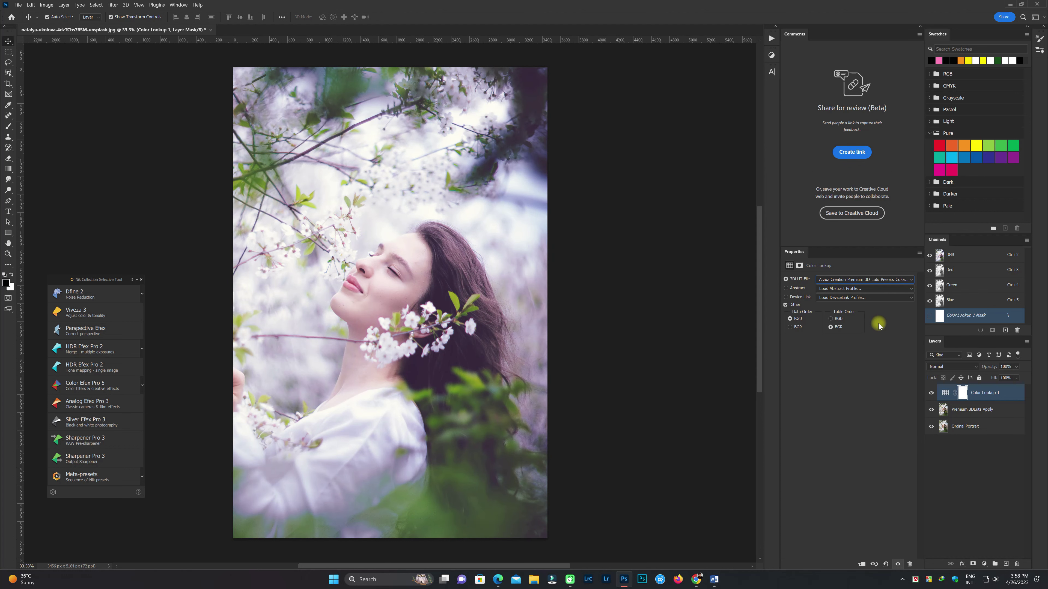
key("Up")
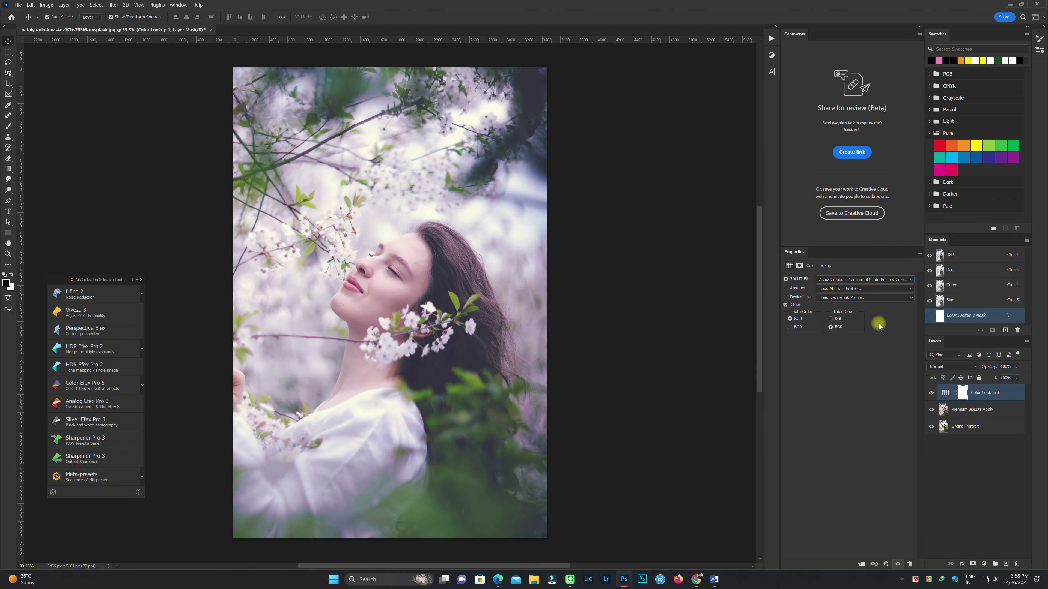
key("Up")
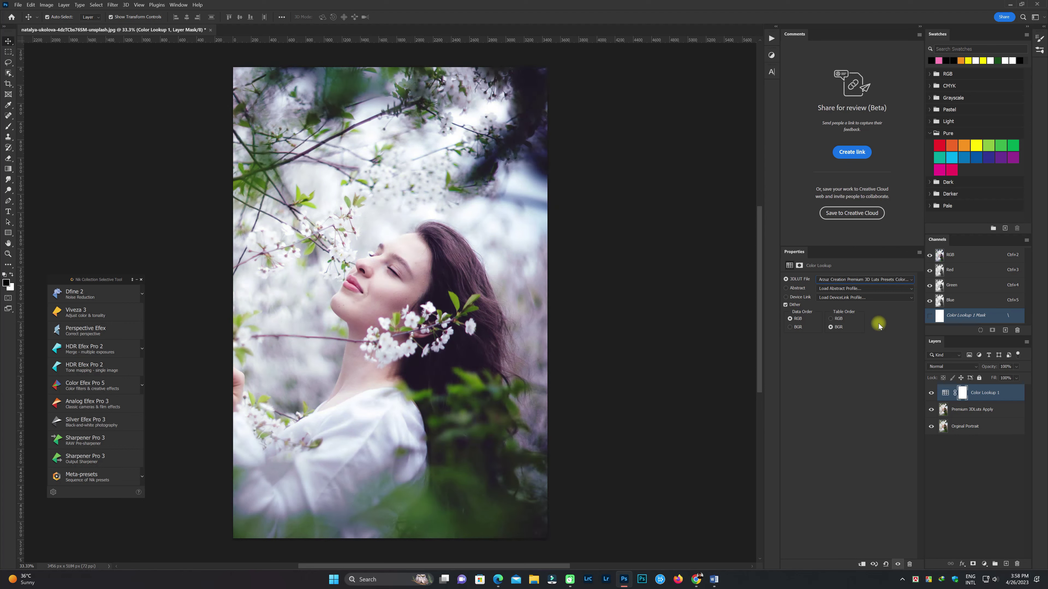
key("Up")
key("Up")
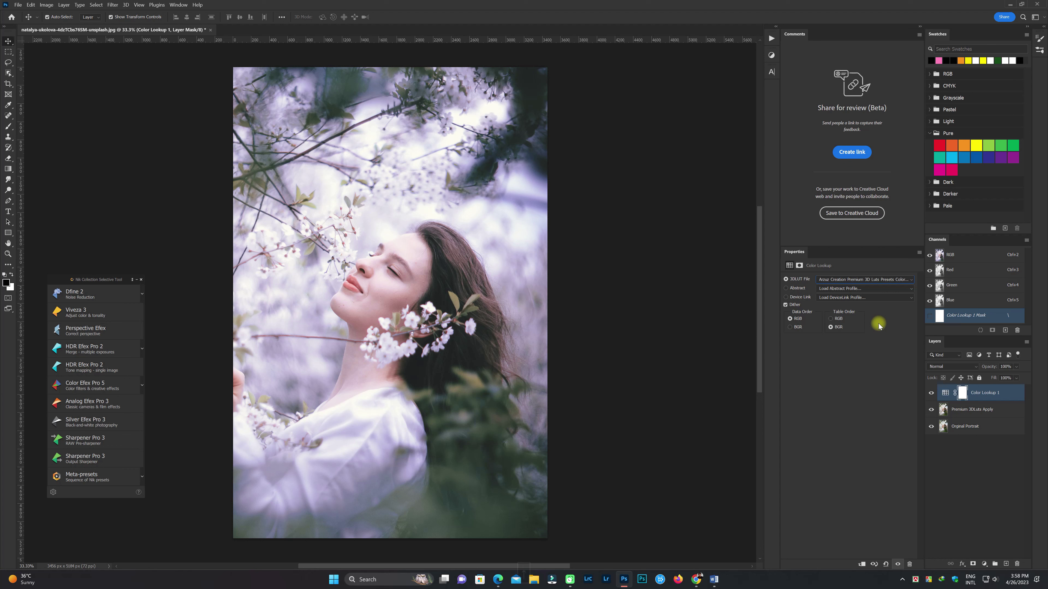
key("Up")
key("Up")
key("Up")
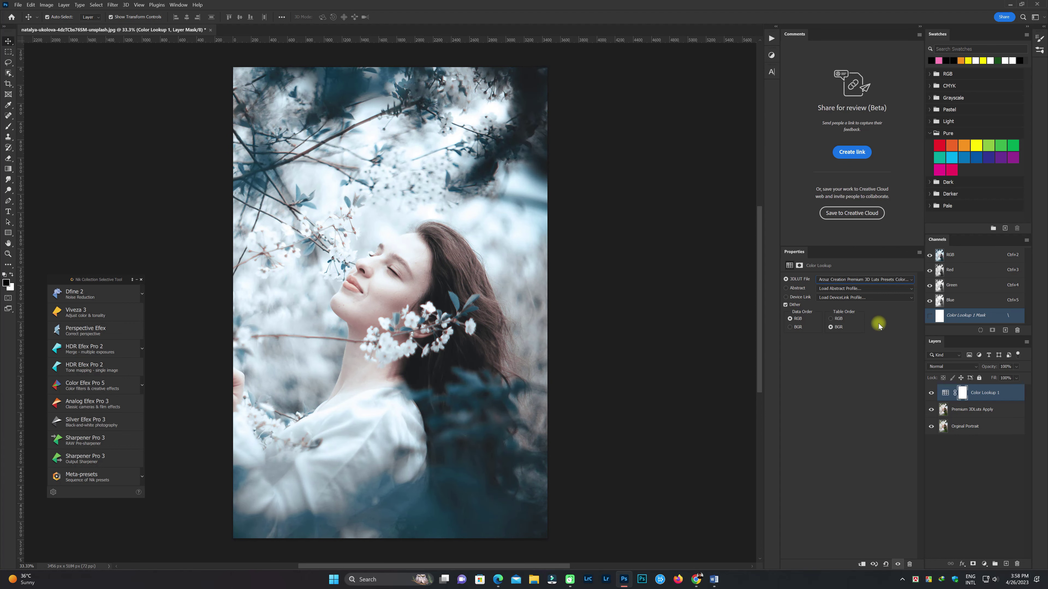
key("Up")
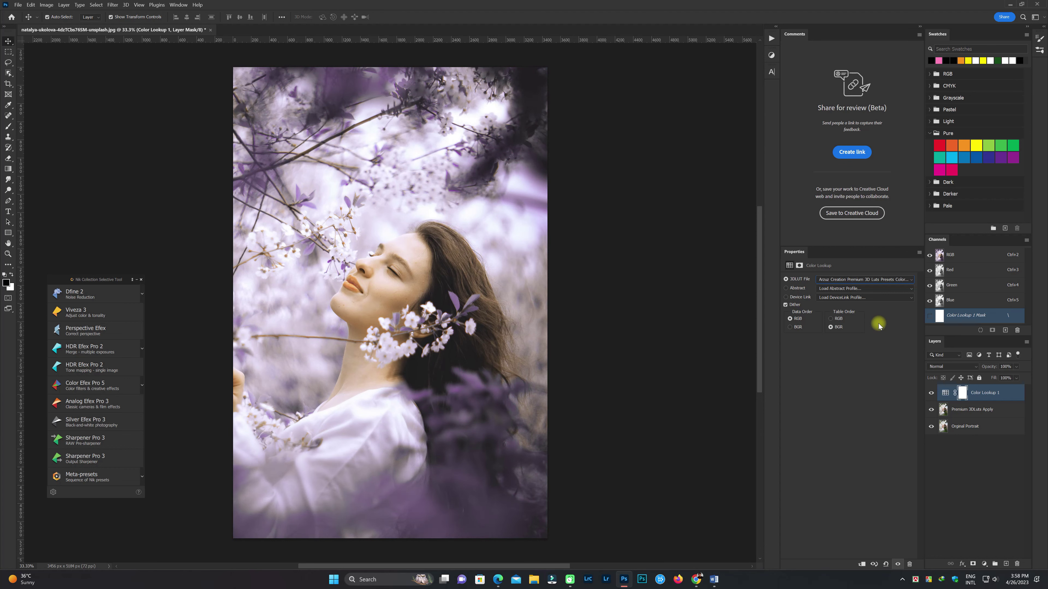
key("Up")
key("Up")
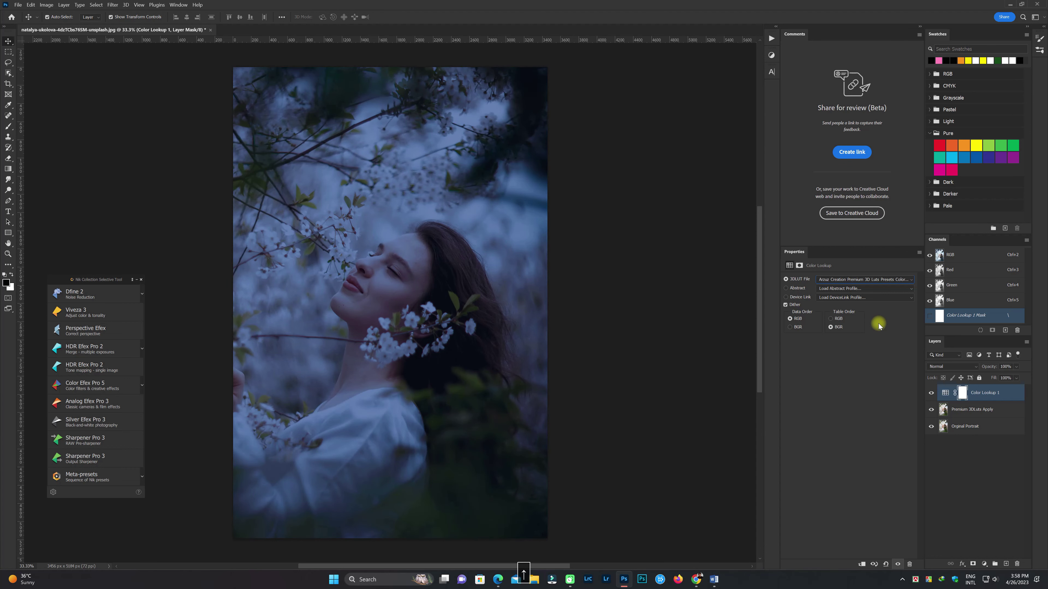
key("Up")
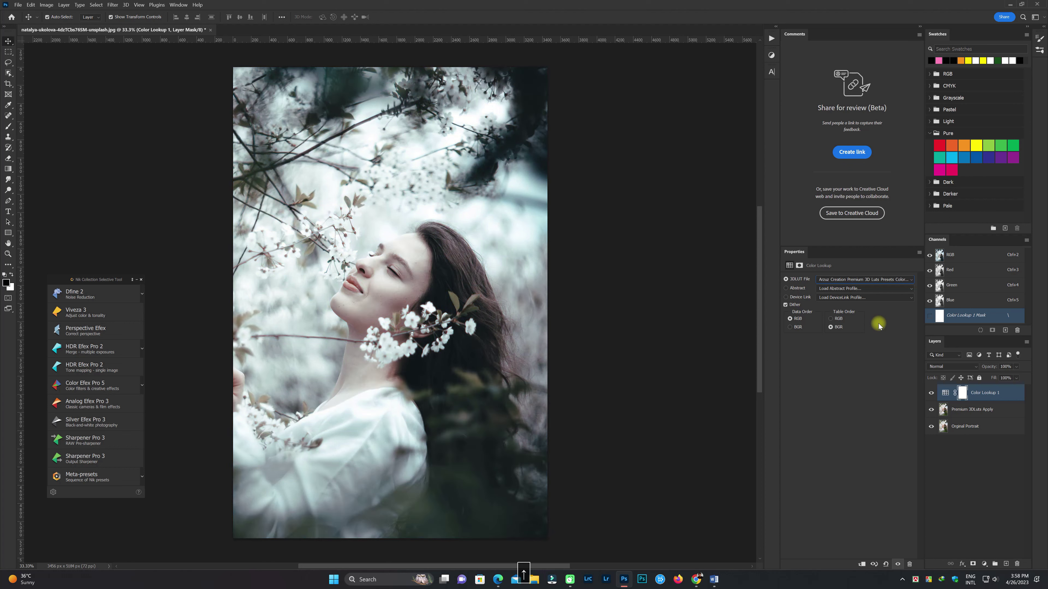
key("Up")
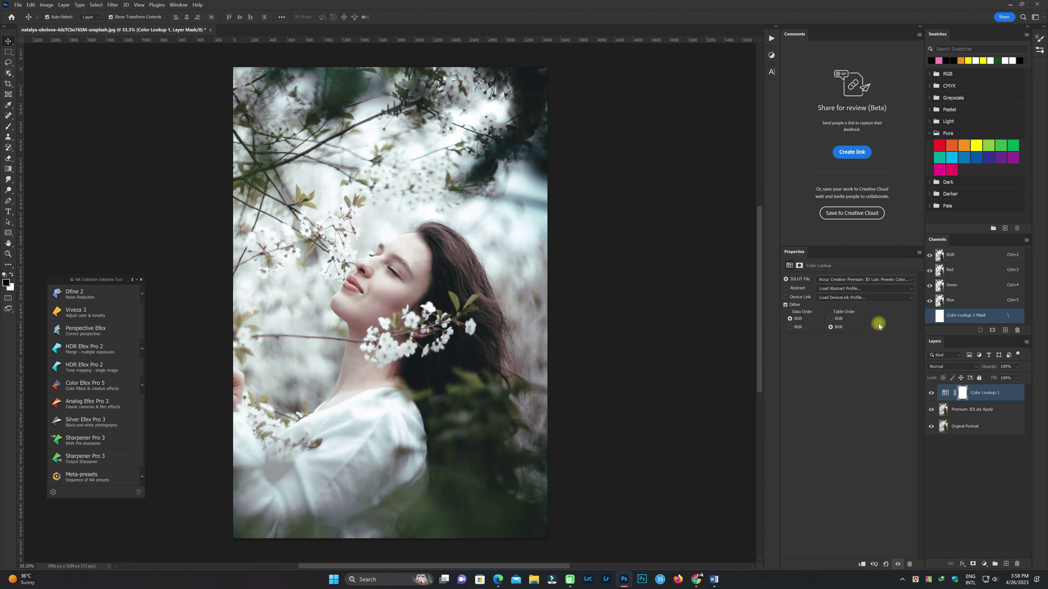
key("Up")
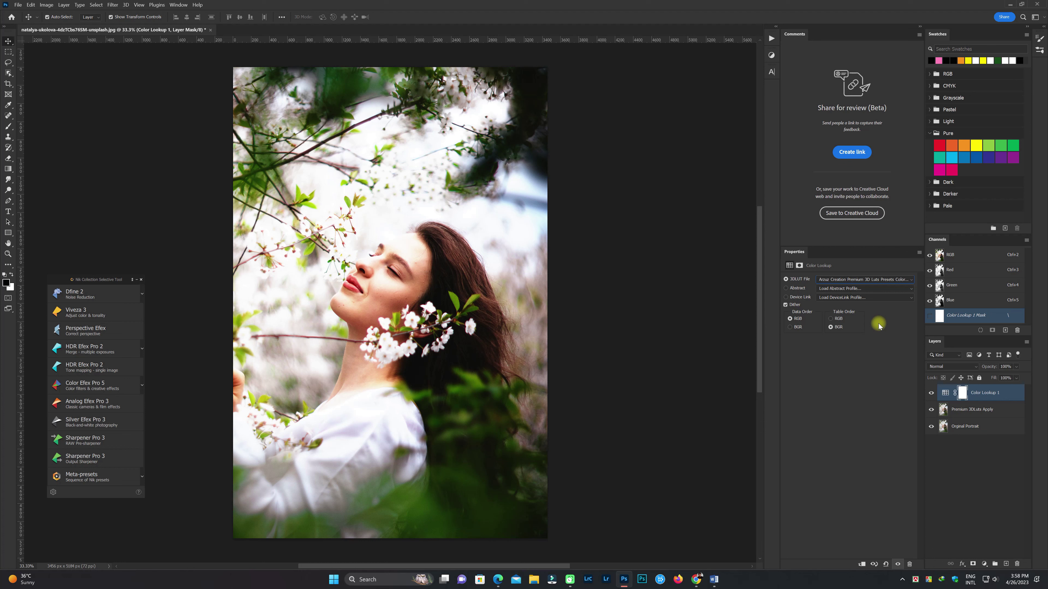
key("Up")
key("Up")
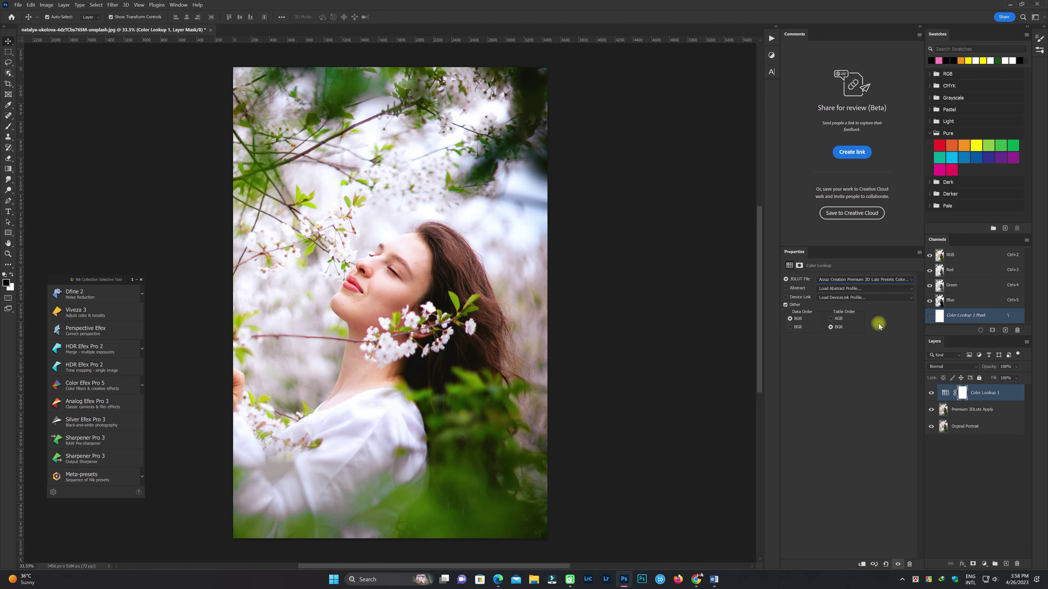
key("Up")
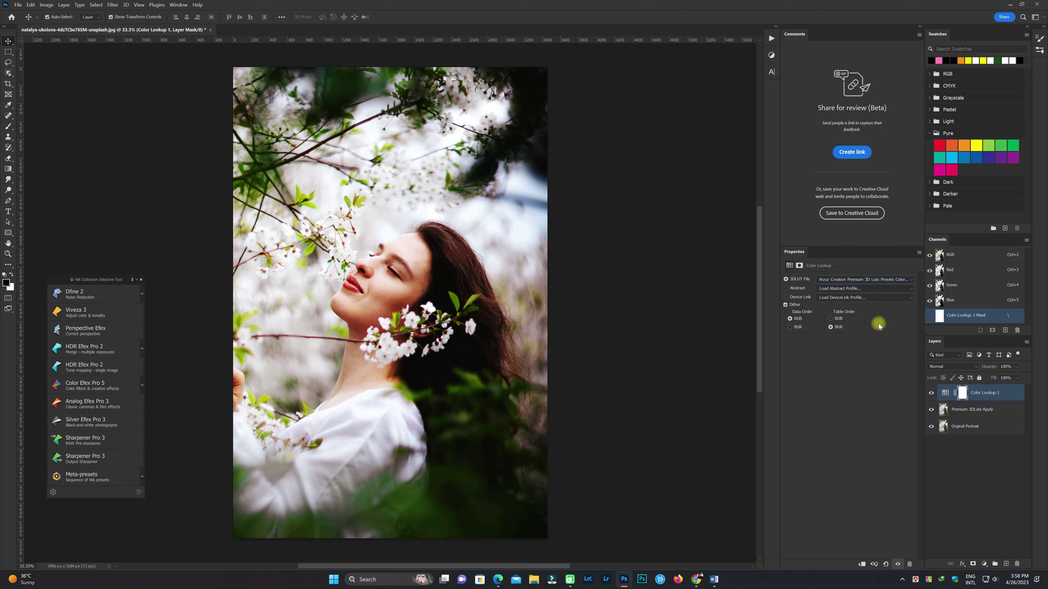
Continue stepping backward through the remaining Arzuz Creation 3D LUT files in the Color Lookup layer, previewing each color grade on the portrait
key("Up")
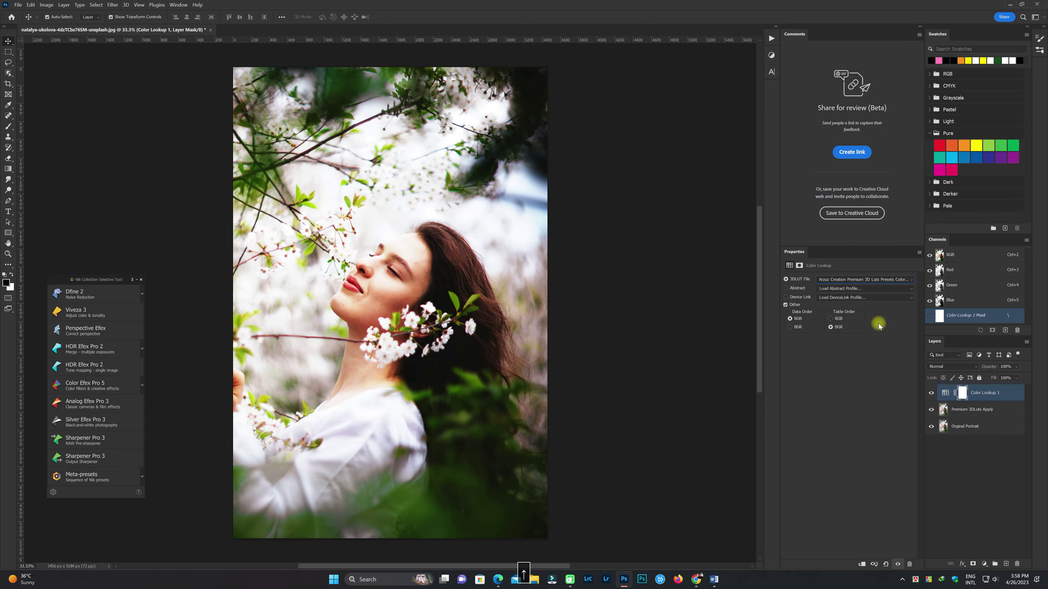
key("Up")
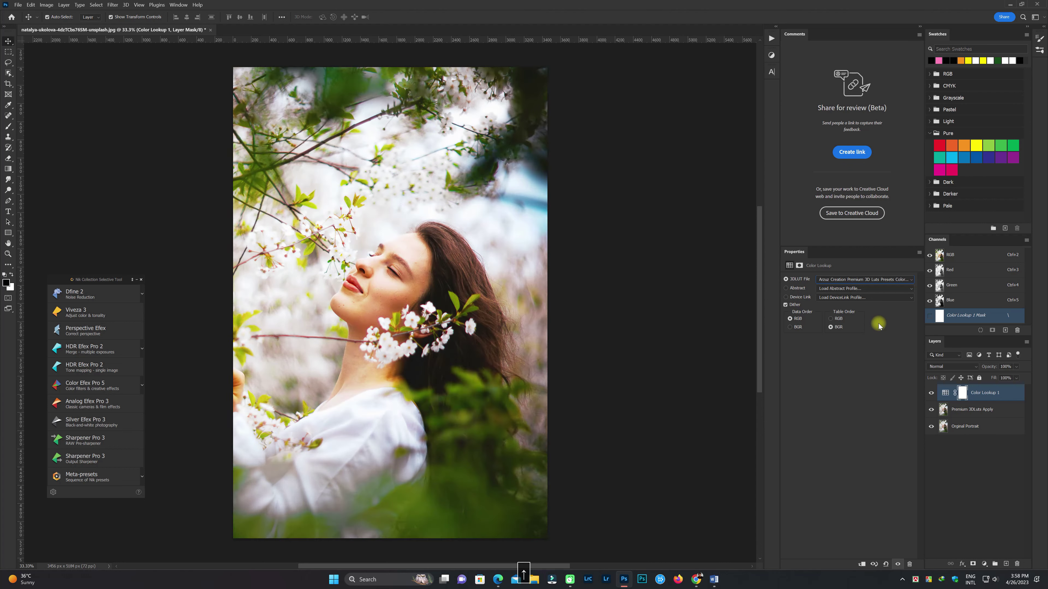
key("Up")
key("Up")
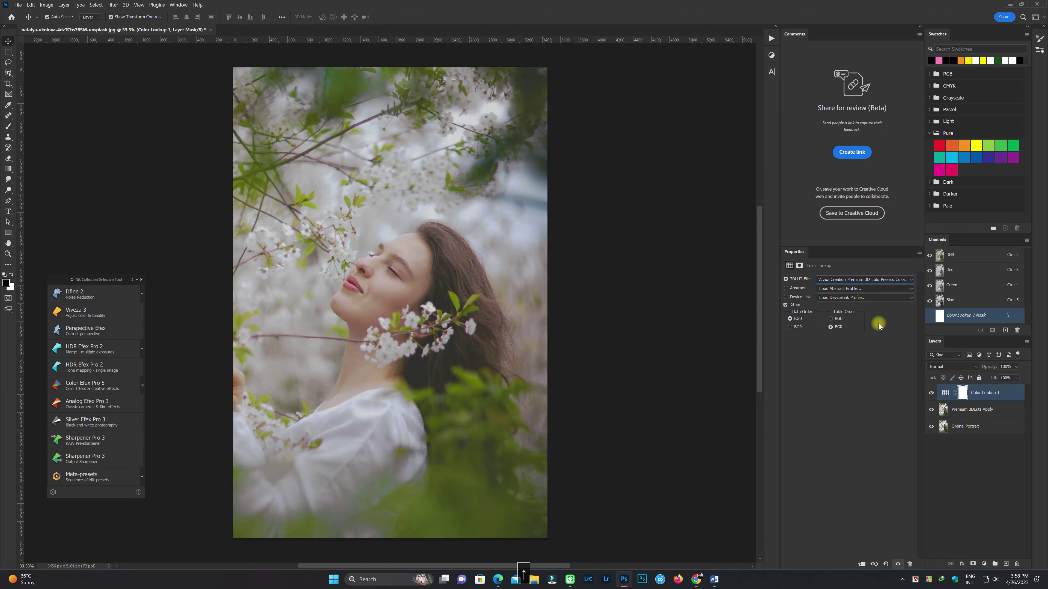
key("Up")
key("Up")
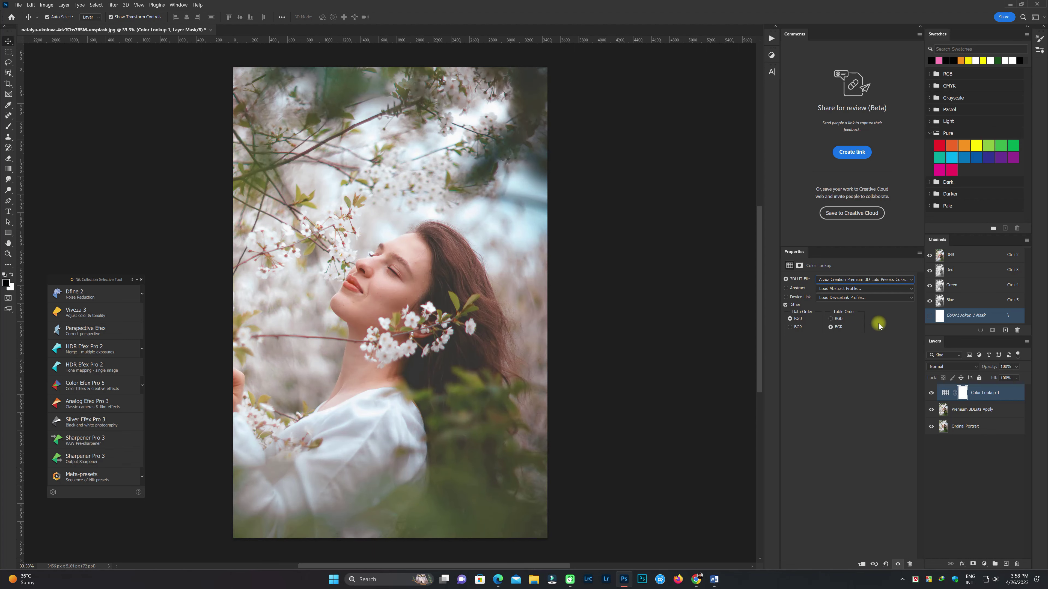
key("Up")
key("Up")
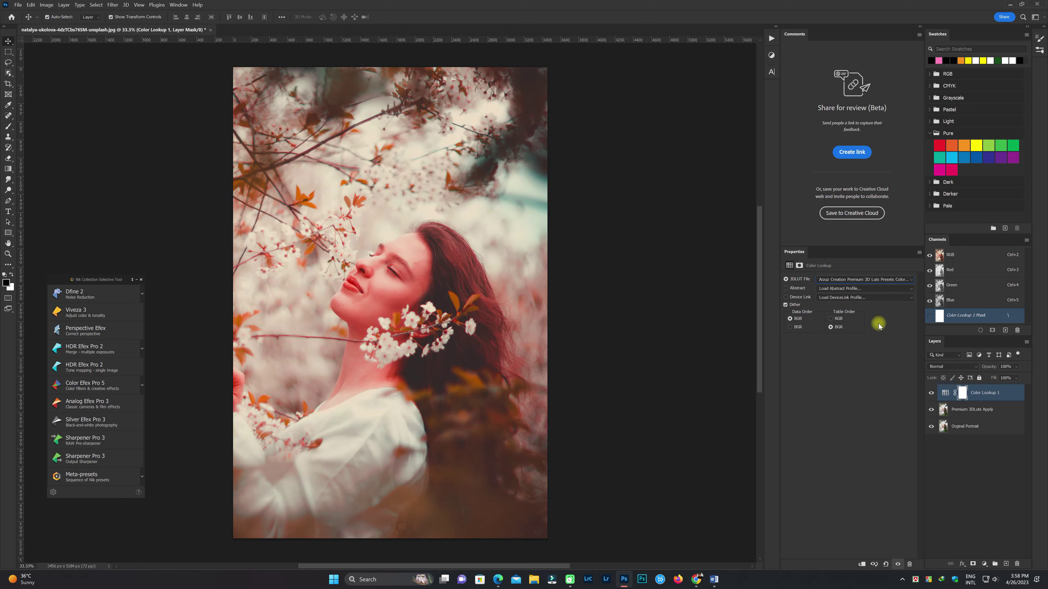
key("Up")
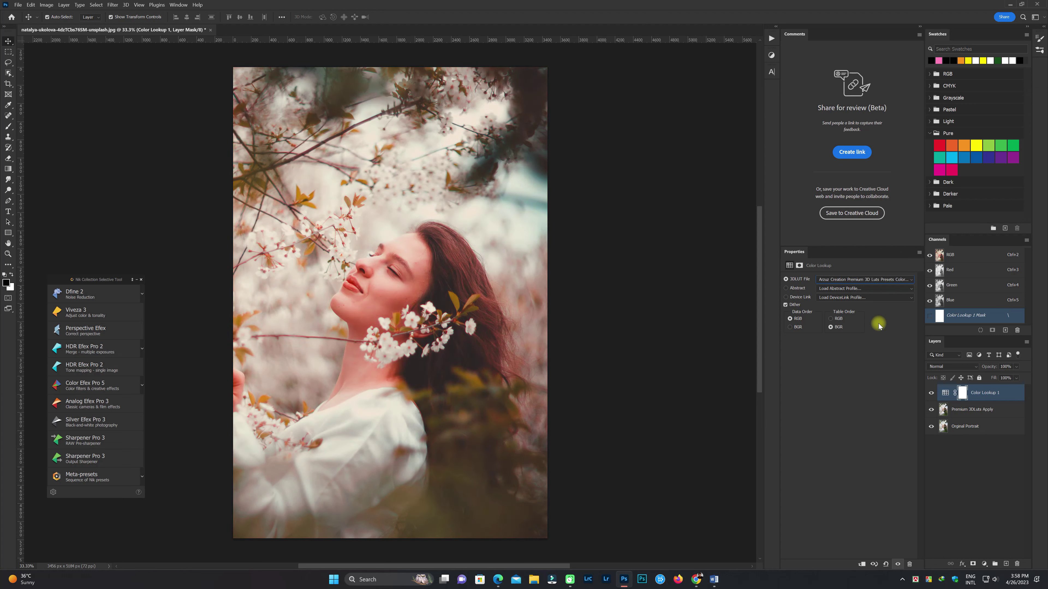
key("Up")
key("Up")
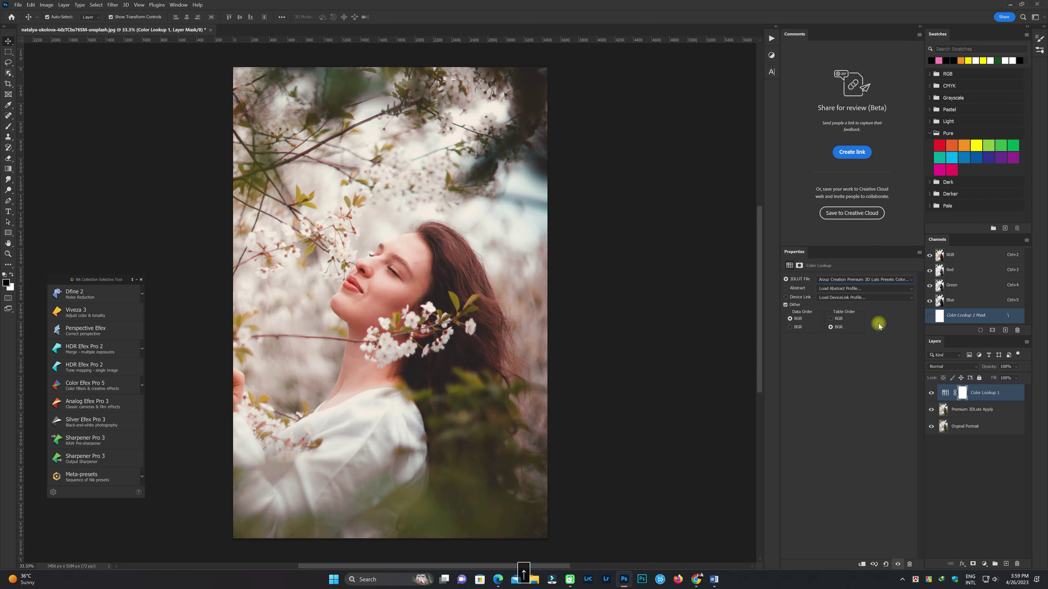
key("Up")
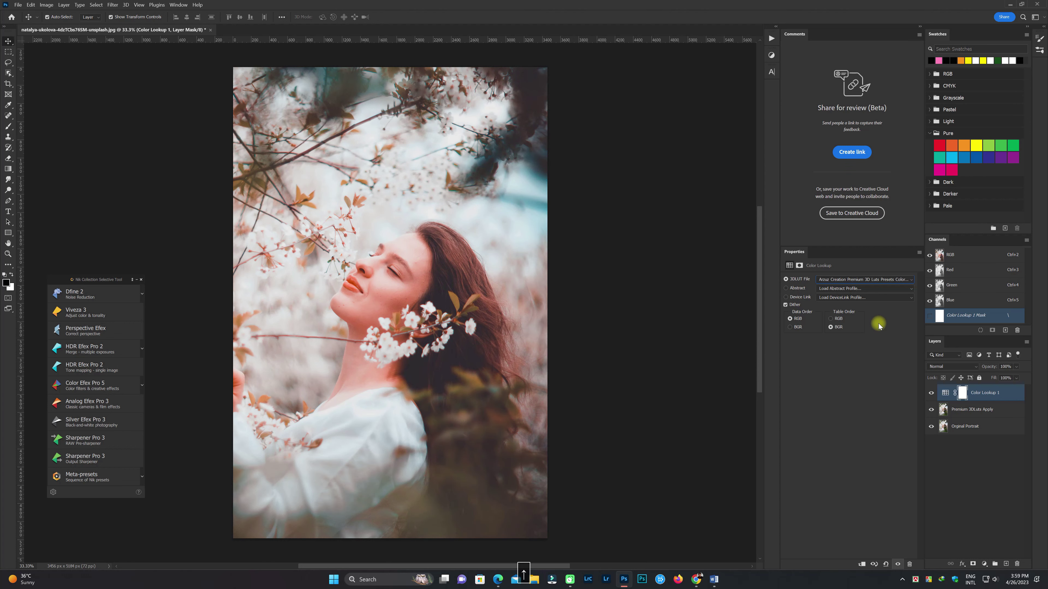
key("Up")
key("Up")
key("Up")
key("Up")
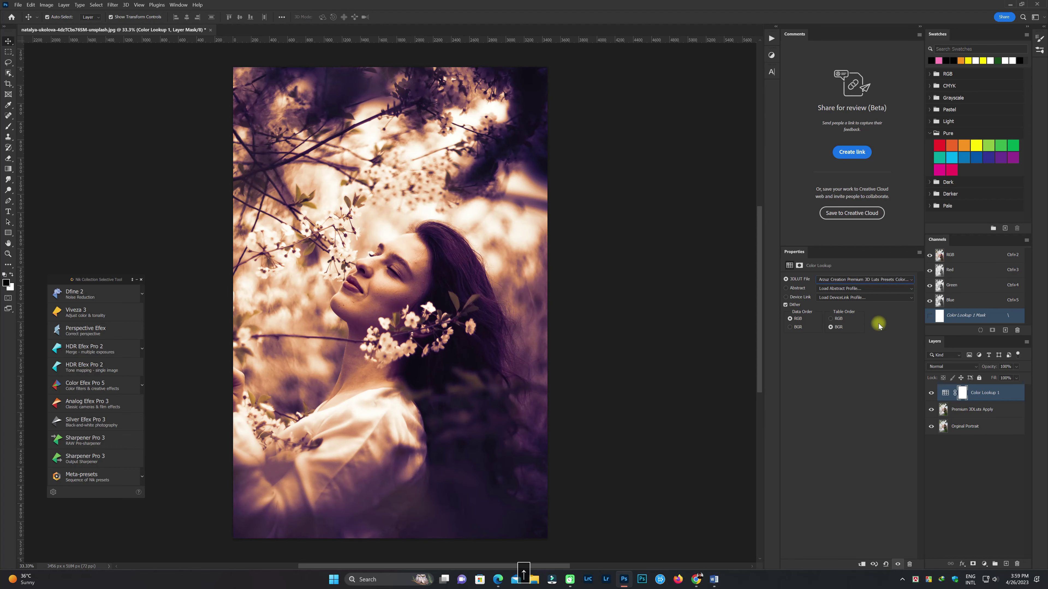
key("Up")
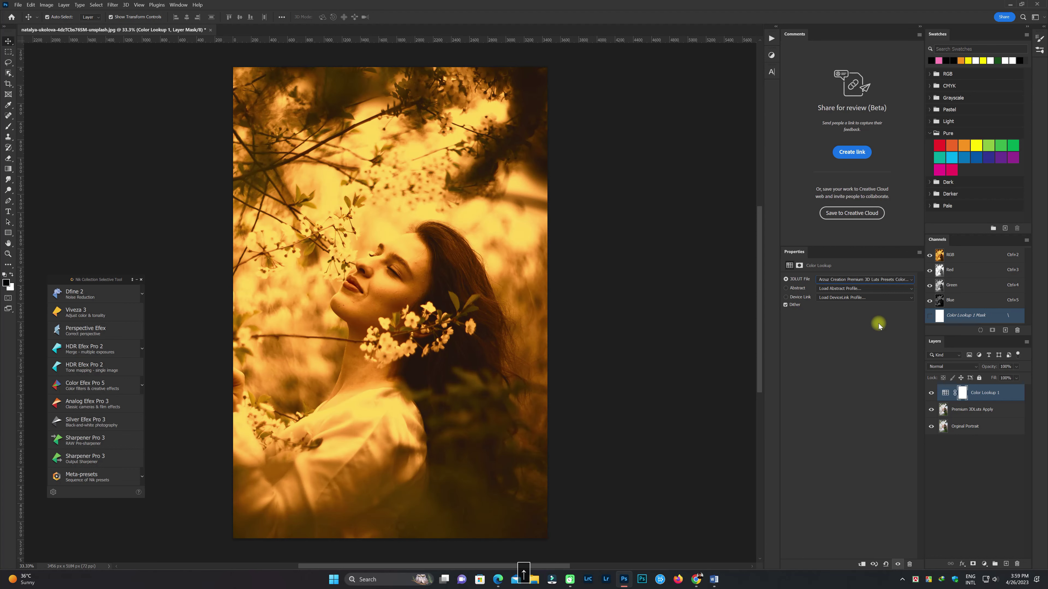
key("Up")
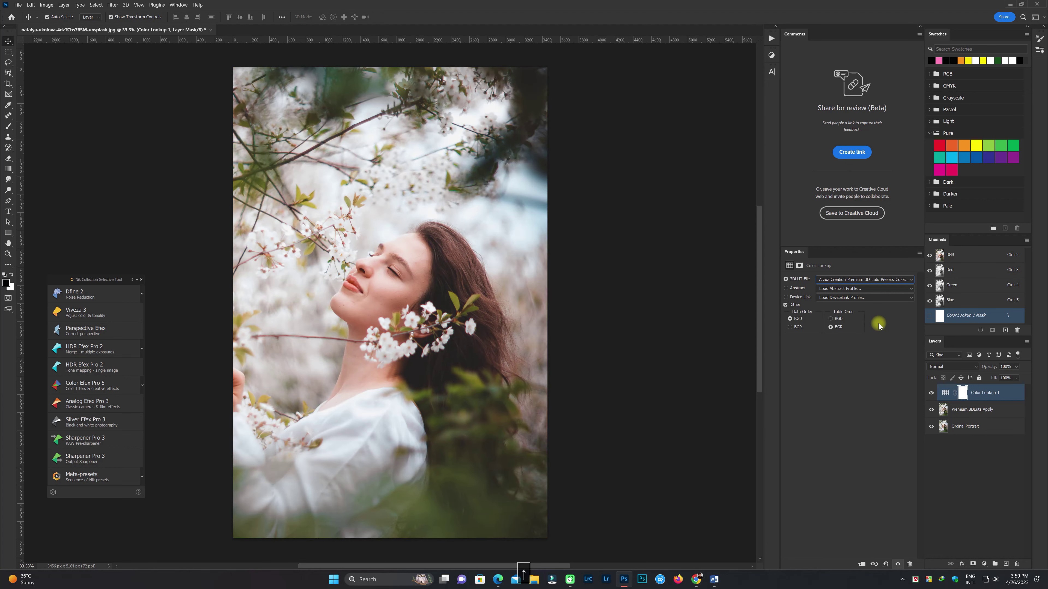
key("Up")
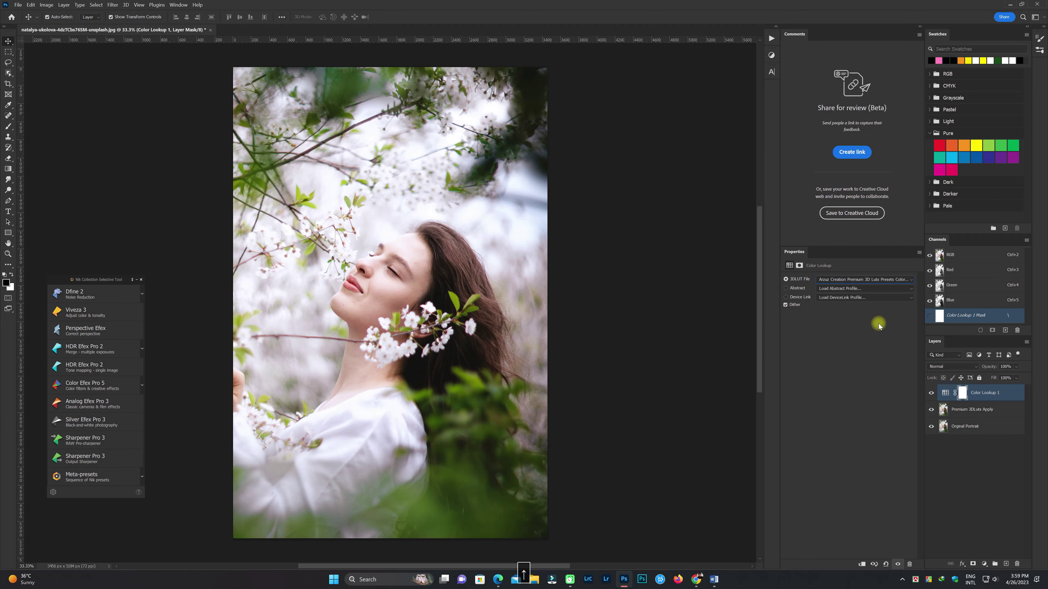
key("Up")
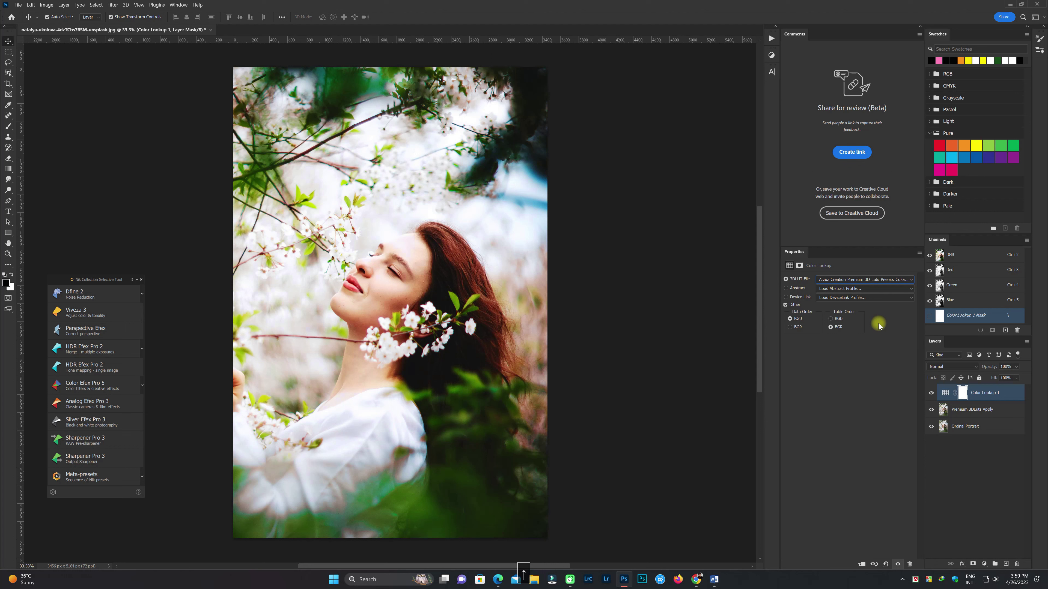
key("Up")
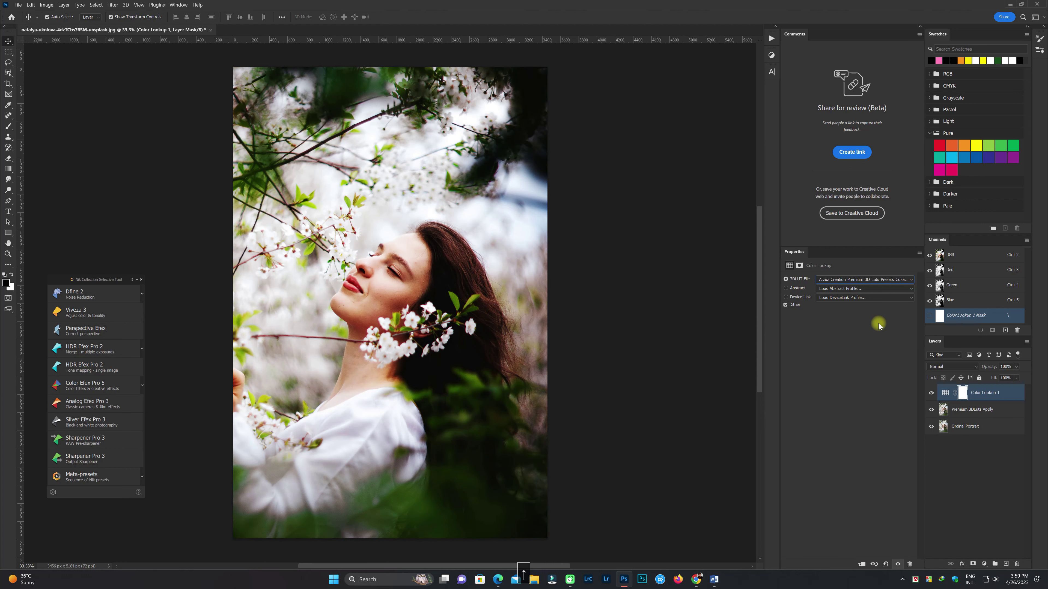
key("Up")
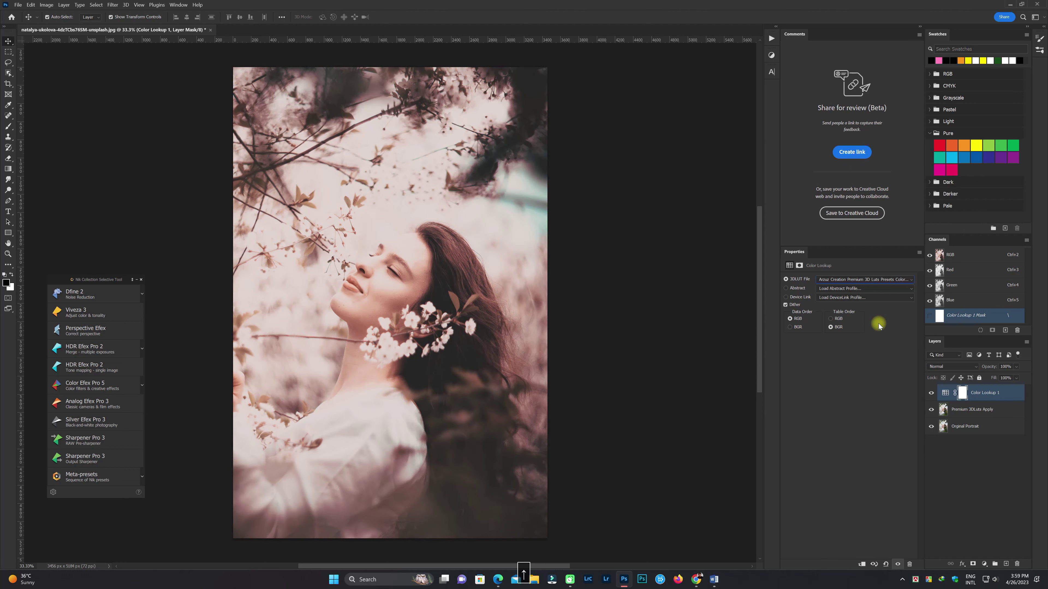
key("Up")
key("Up")
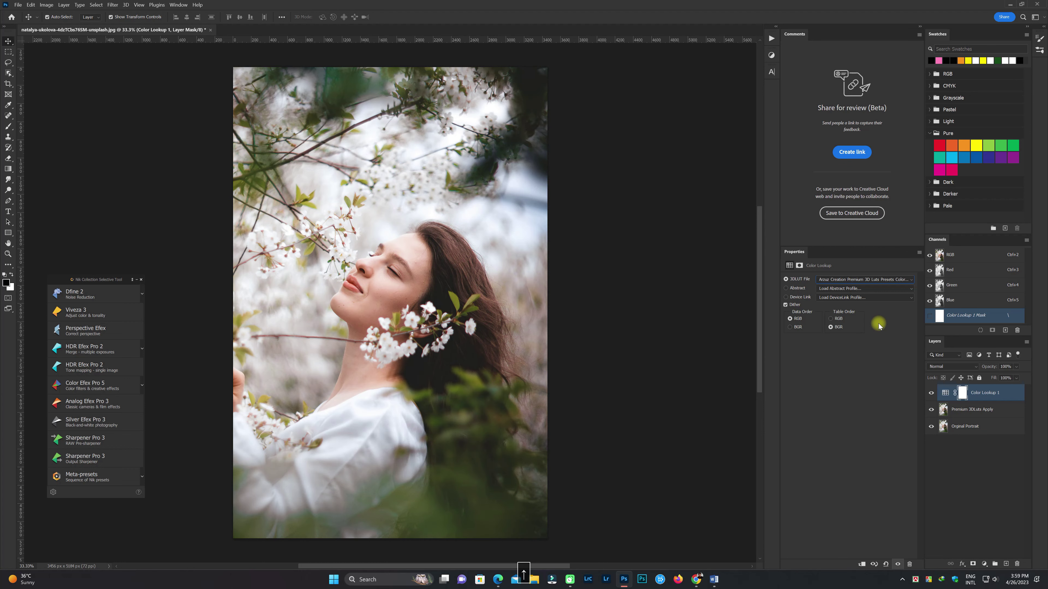
key("Up")
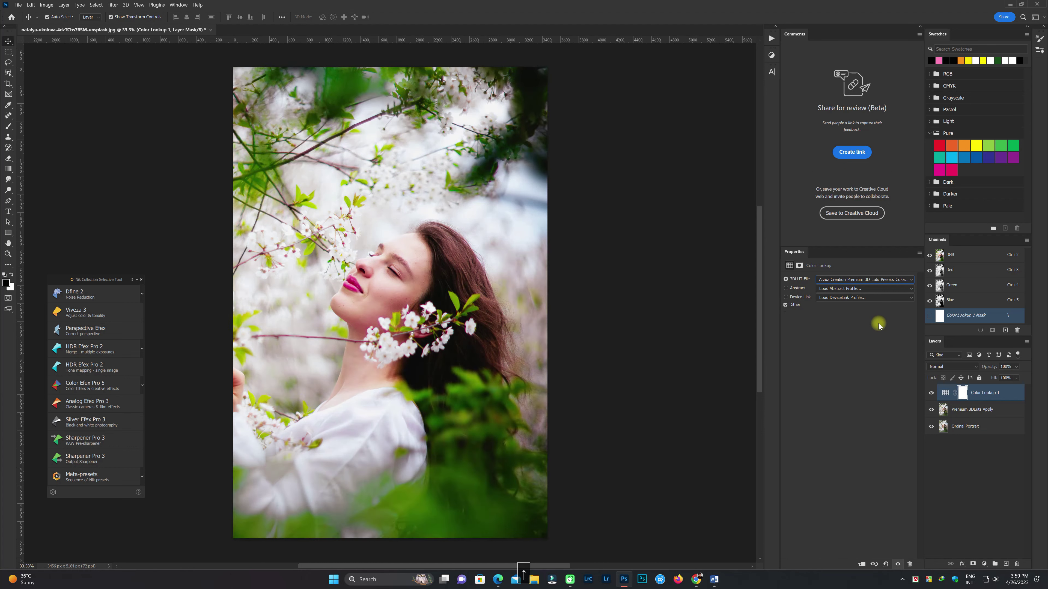
key("Up")
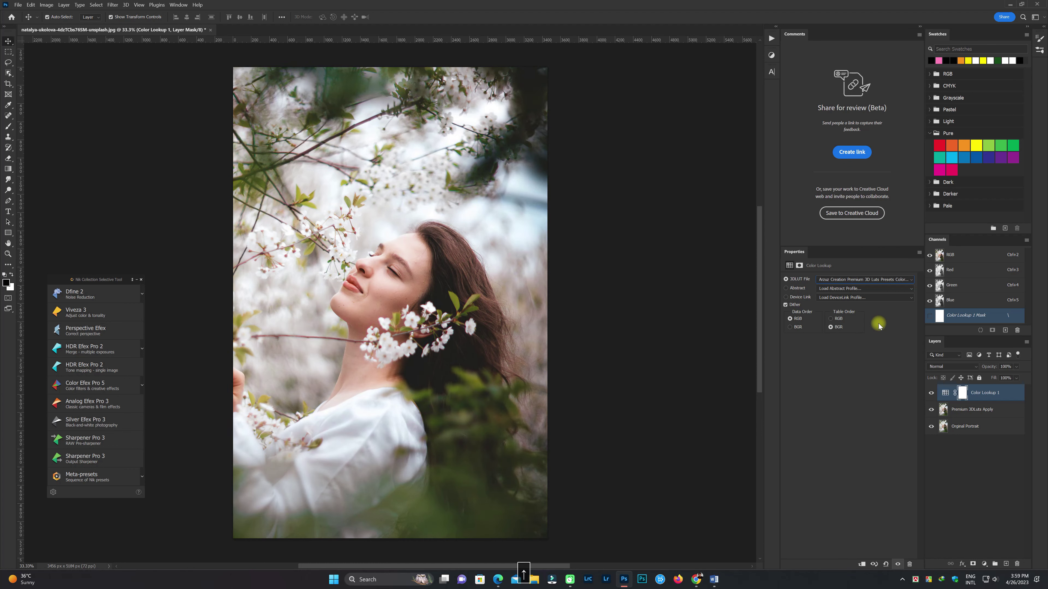
key("Up")
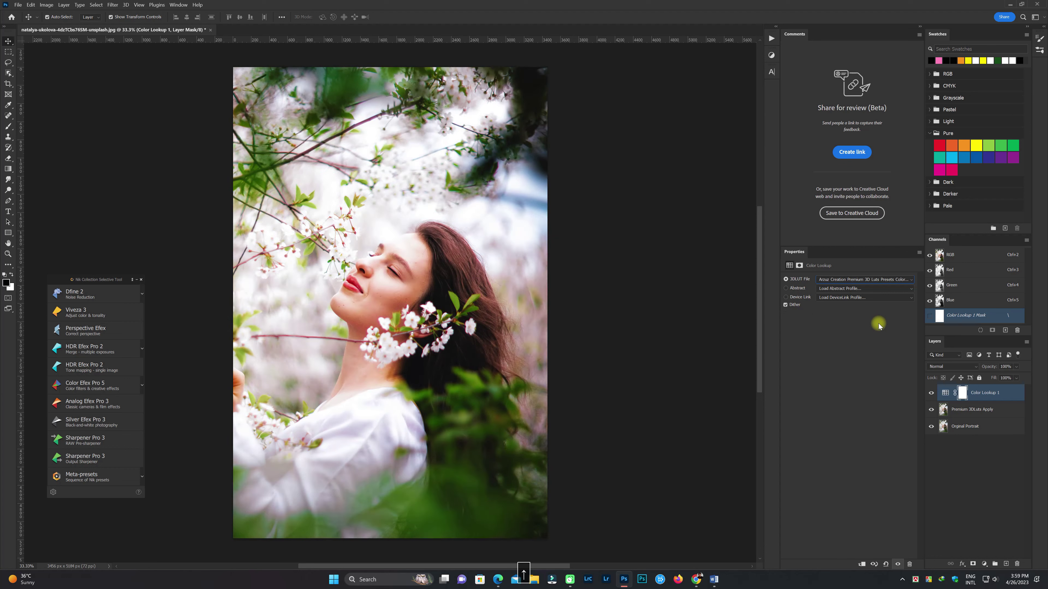
key("Up")
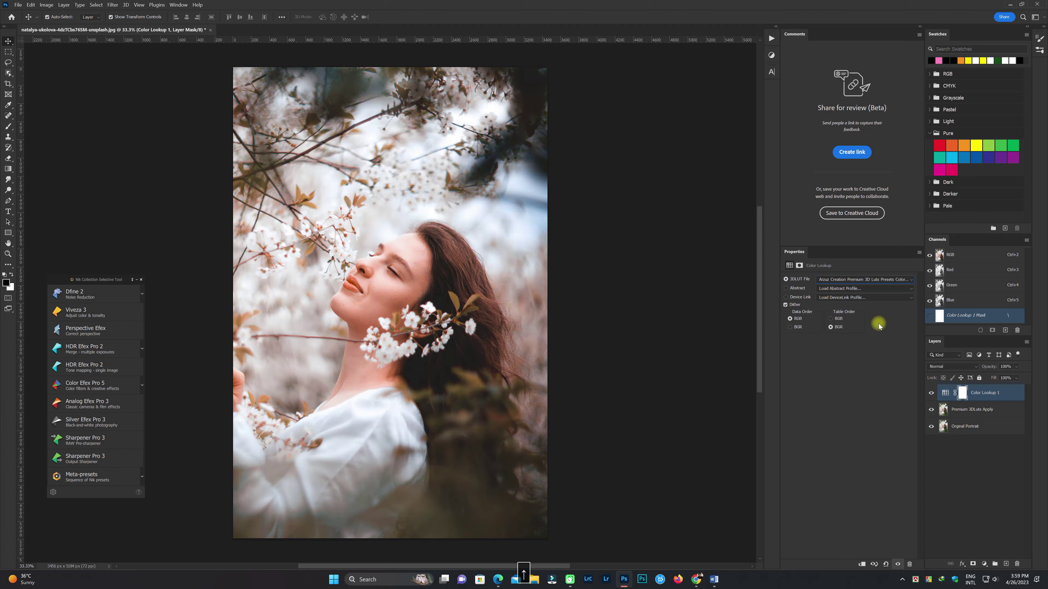
key("Up")
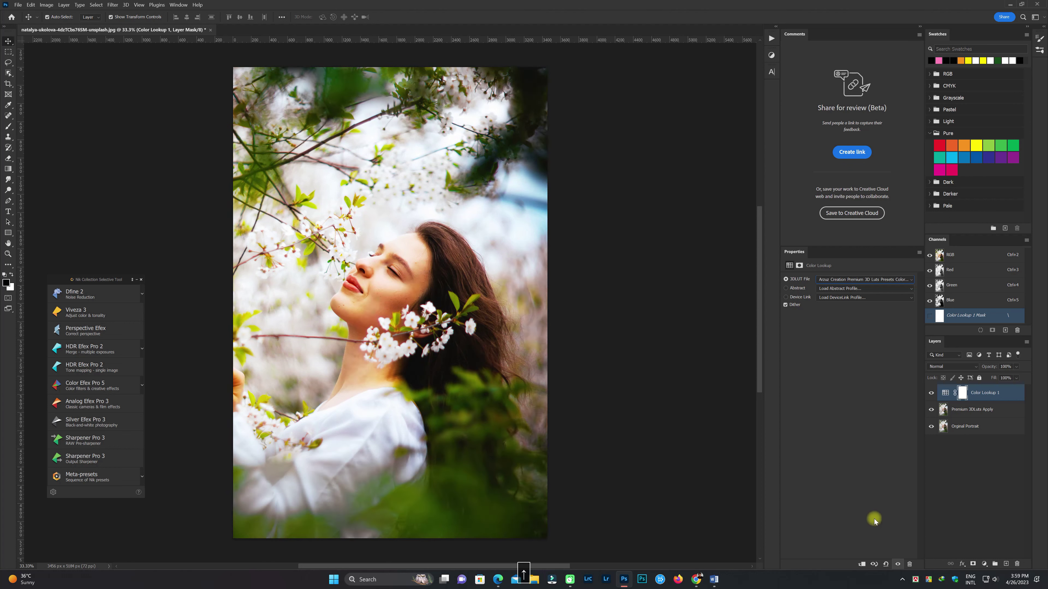
key("Up")
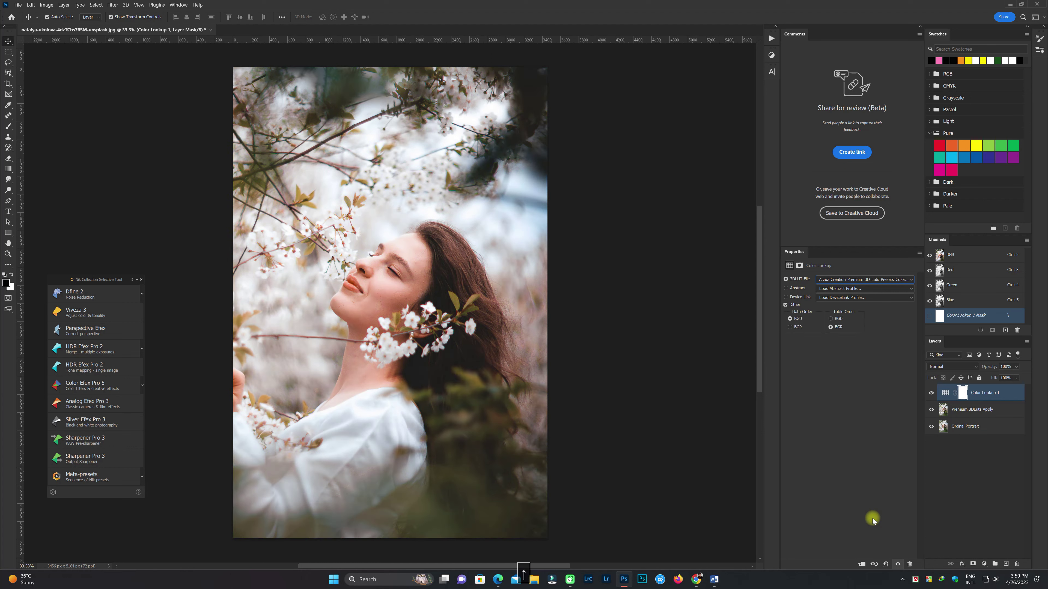
key("Up")
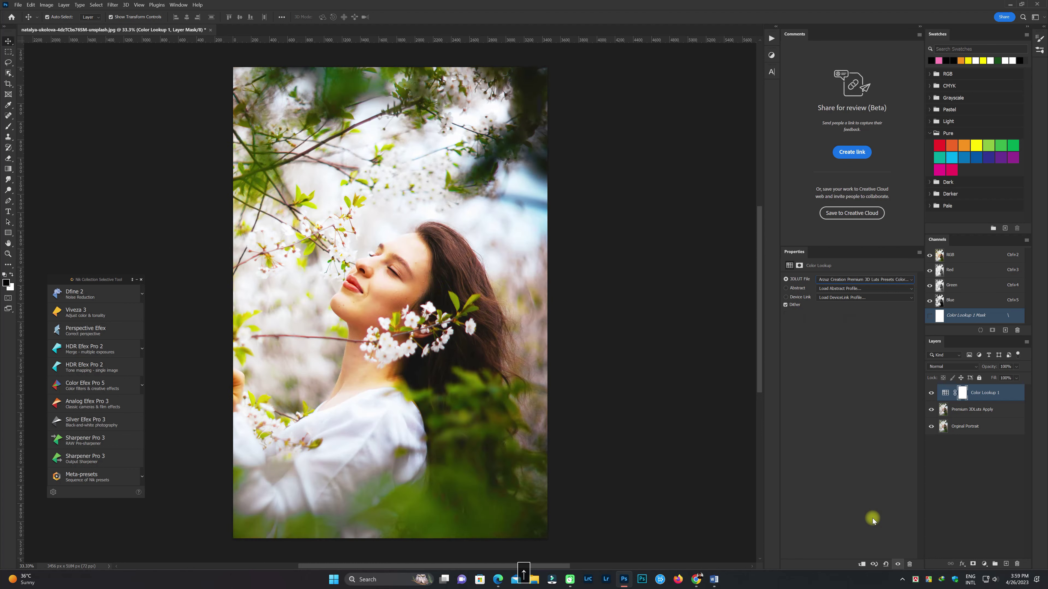
key("Up")
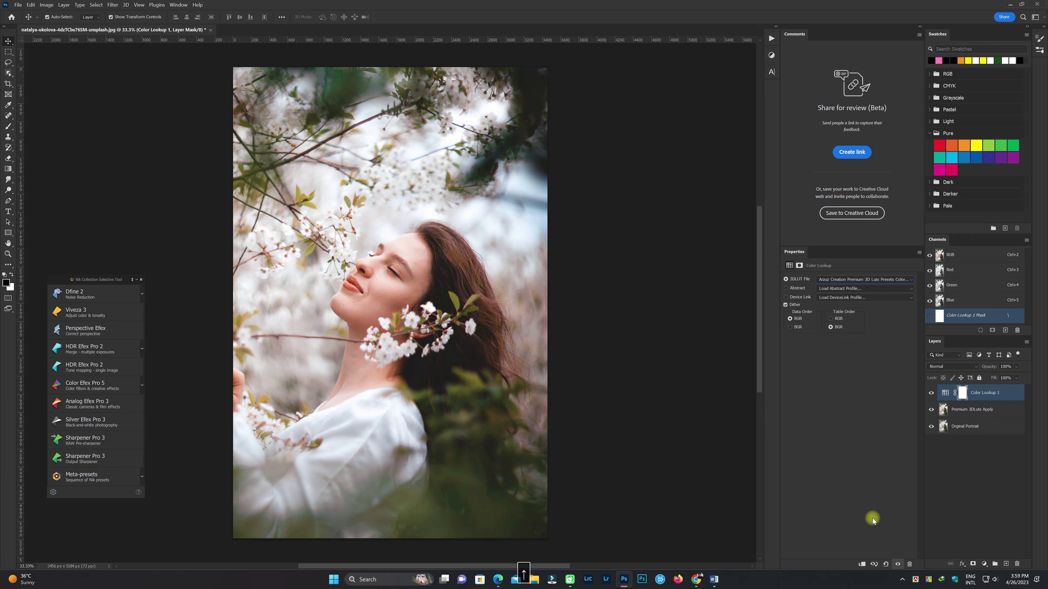
key("Up")
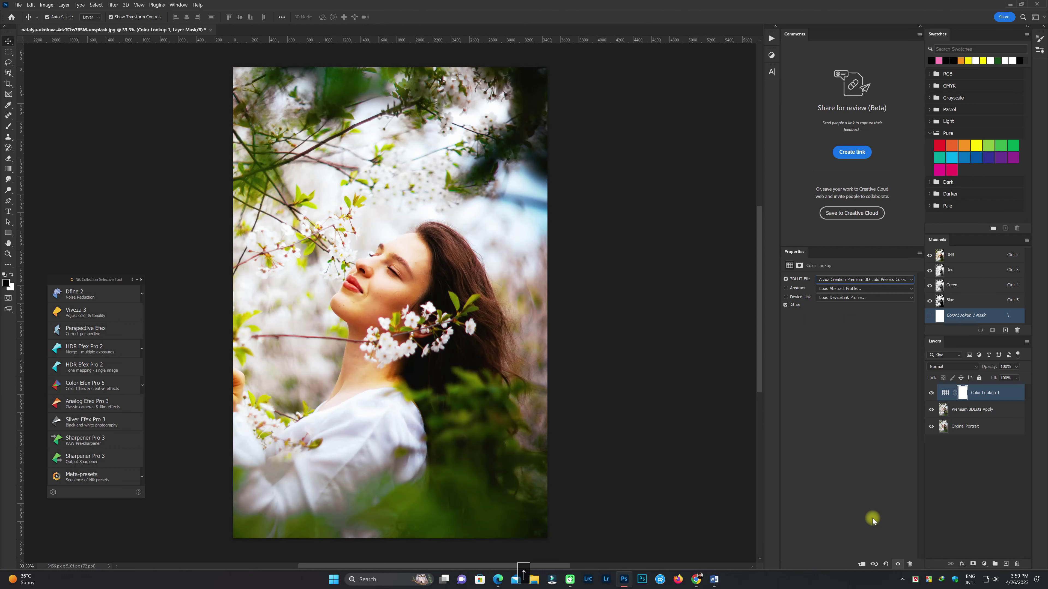
key("Up")
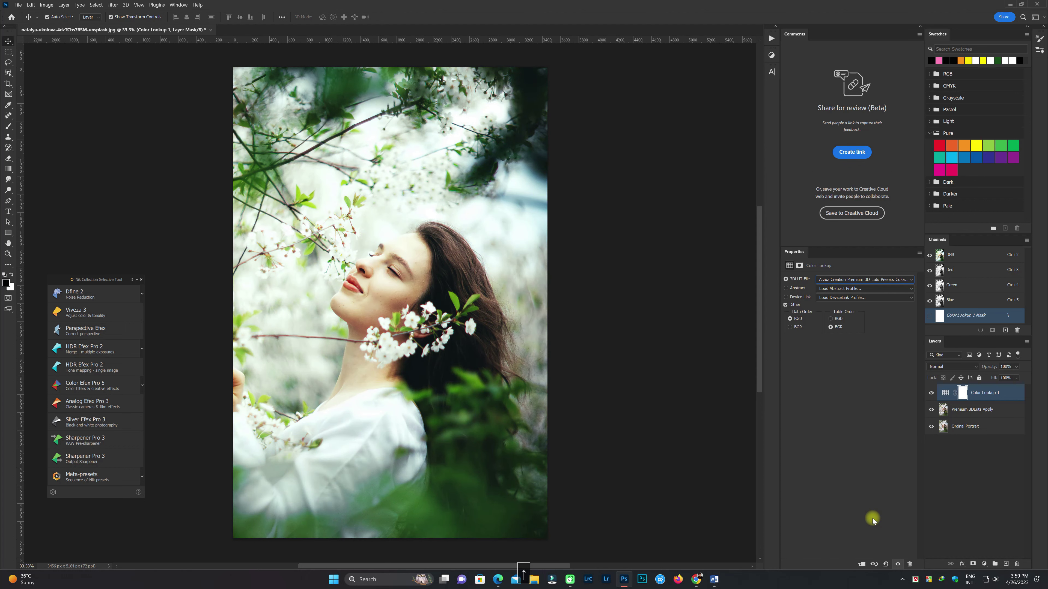
key("Up")
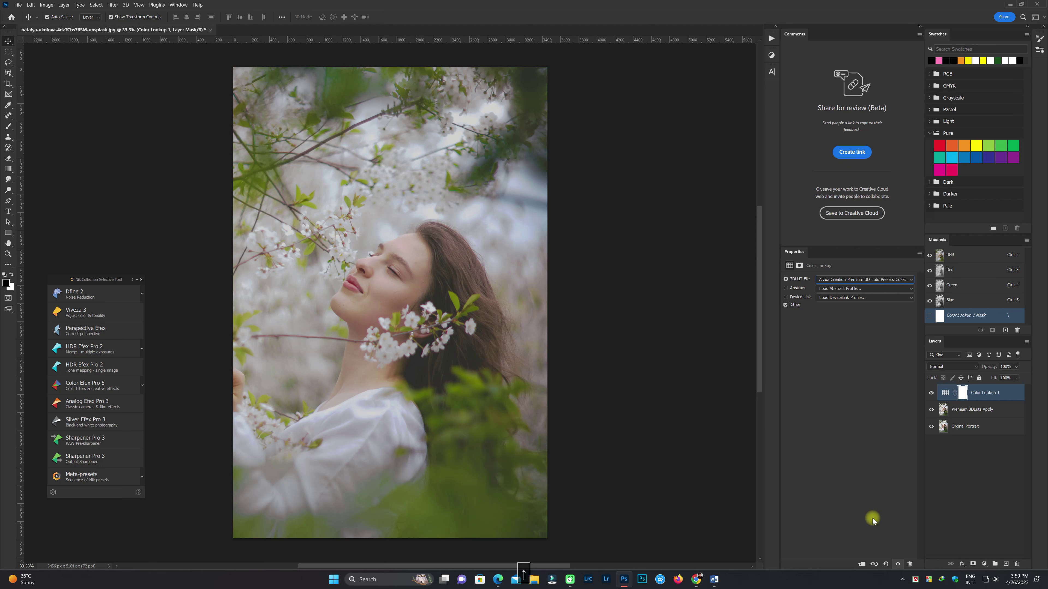
key("Up")
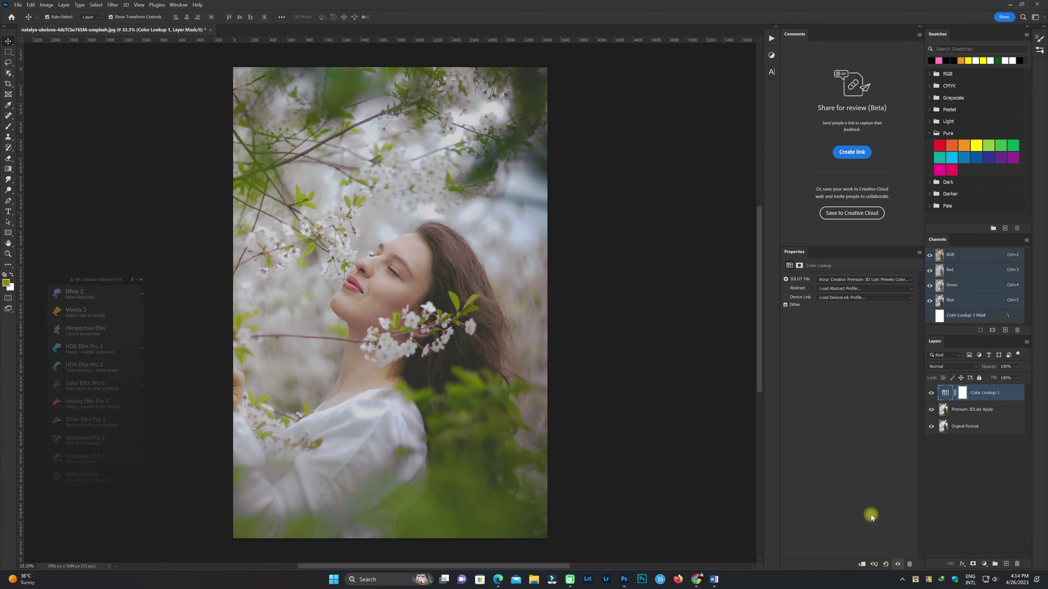
Open the six Pexels photos numbered 13626024, 13876542, 15181110, 13571137, 12845491 and 12832618 from the Desktop's New folder
left_click(871, 516)
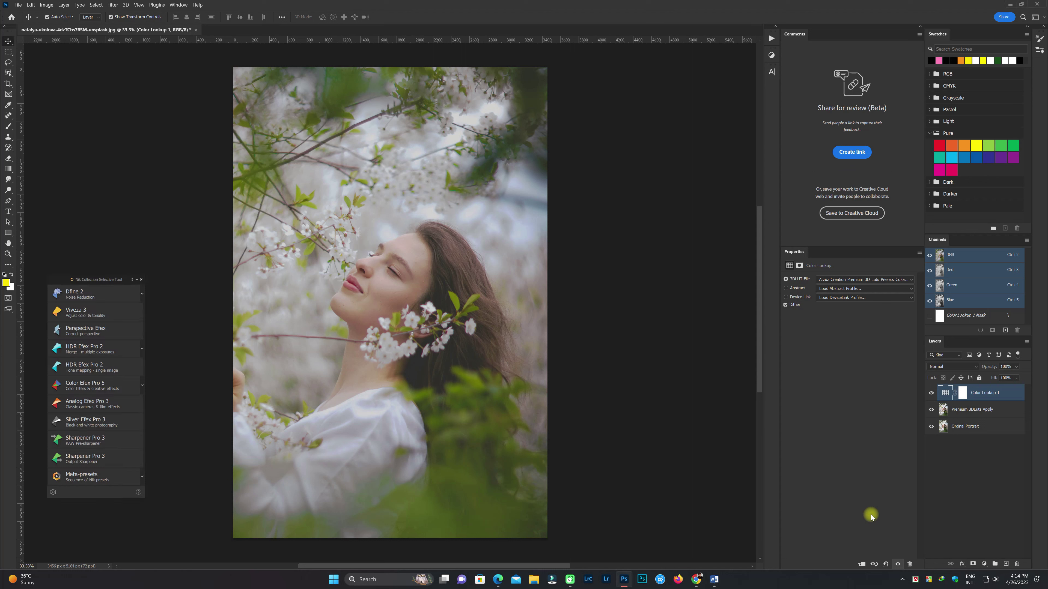
left_click(17, 5)
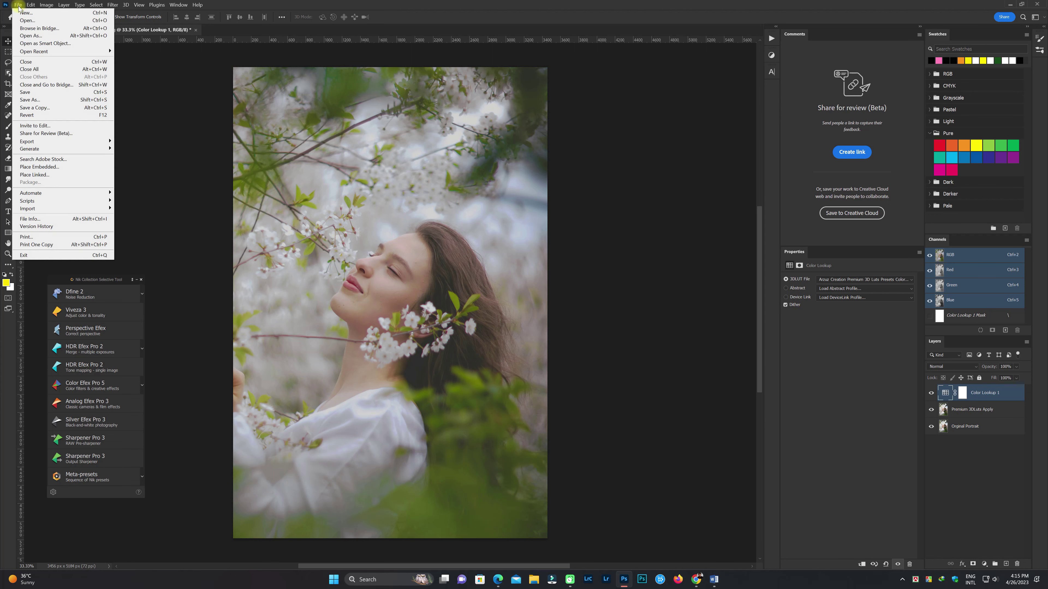
left_click(35, 20)
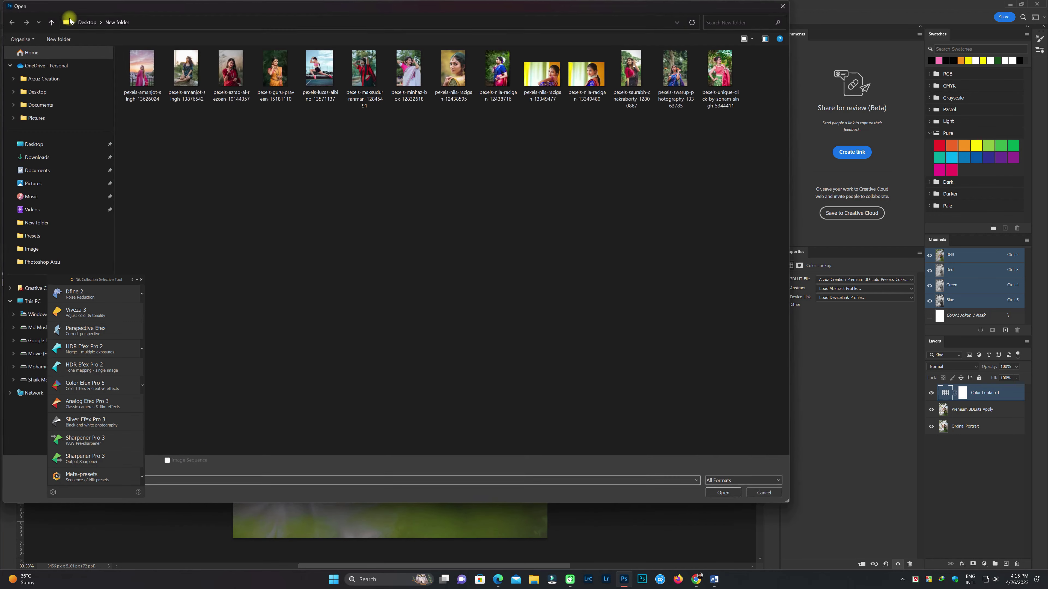
left_click_drag(482, 8, 634, 58)
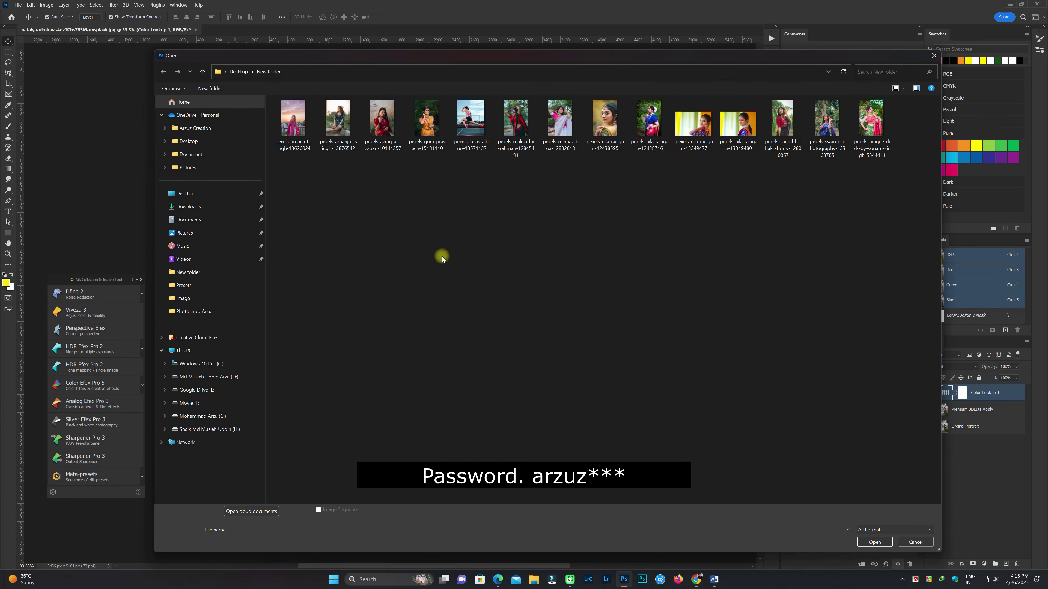
left_click(298, 127)
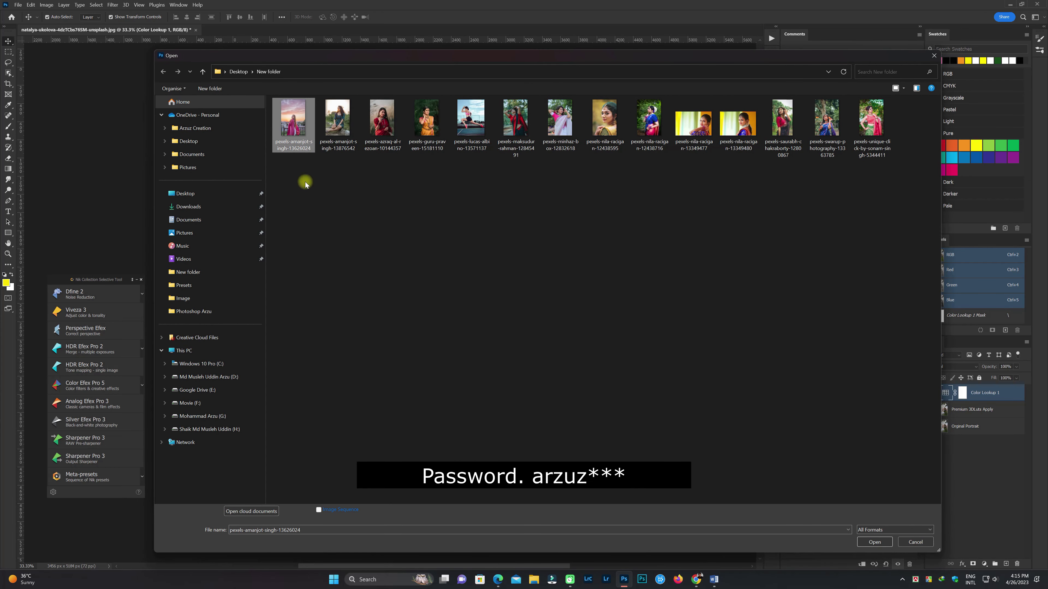
left_click(292, 175)
left_click(300, 152)
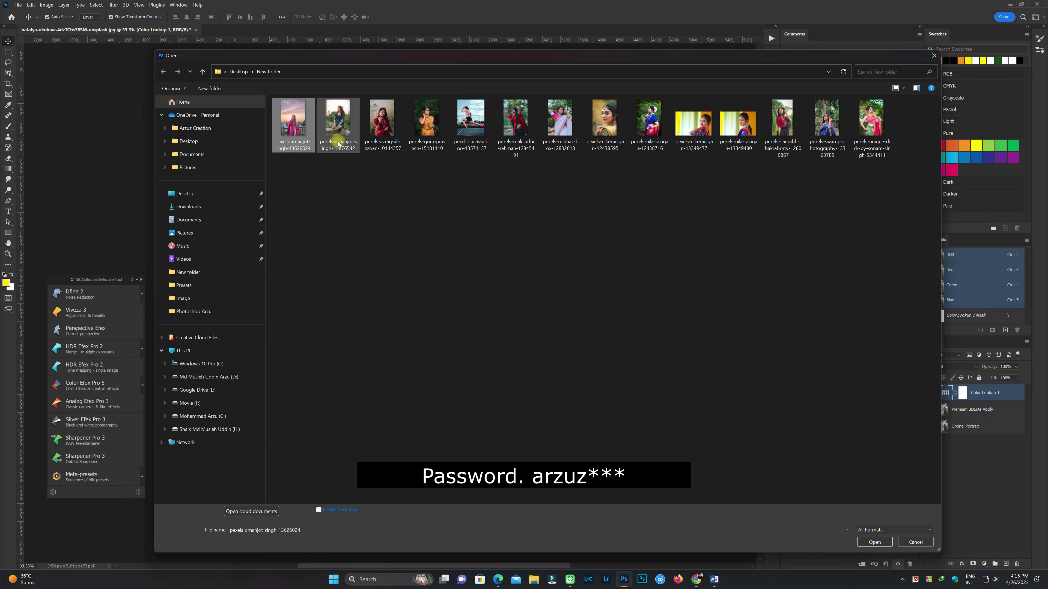
left_click(337, 128, "ctrl")
left_click(431, 136, "ctrl")
left_click(471, 126, "ctrl")
left_click(516, 126, "ctrl")
left_click(564, 133, "ctrl")
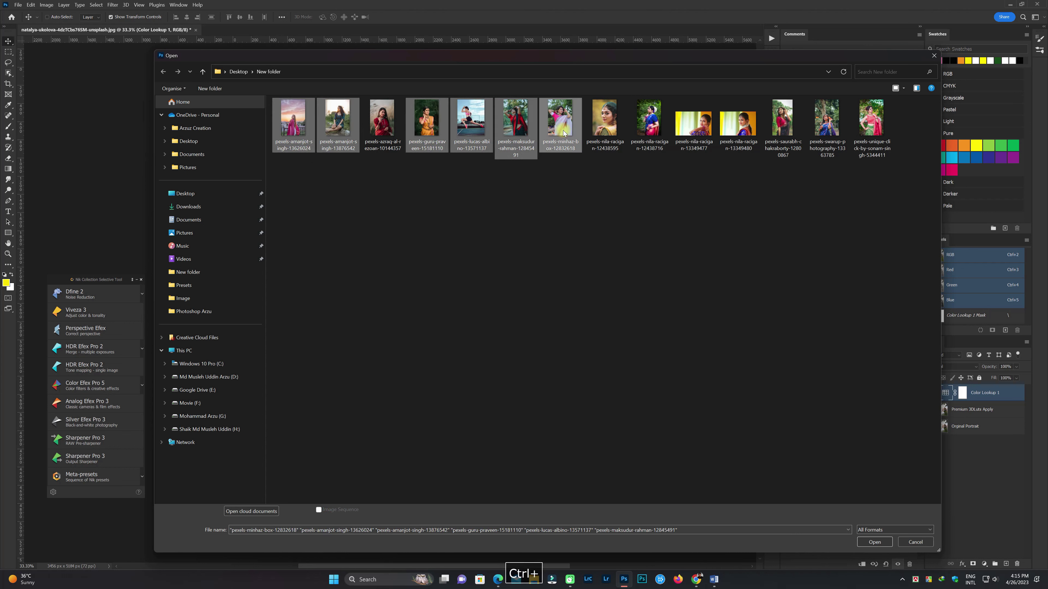
left_click(874, 541)
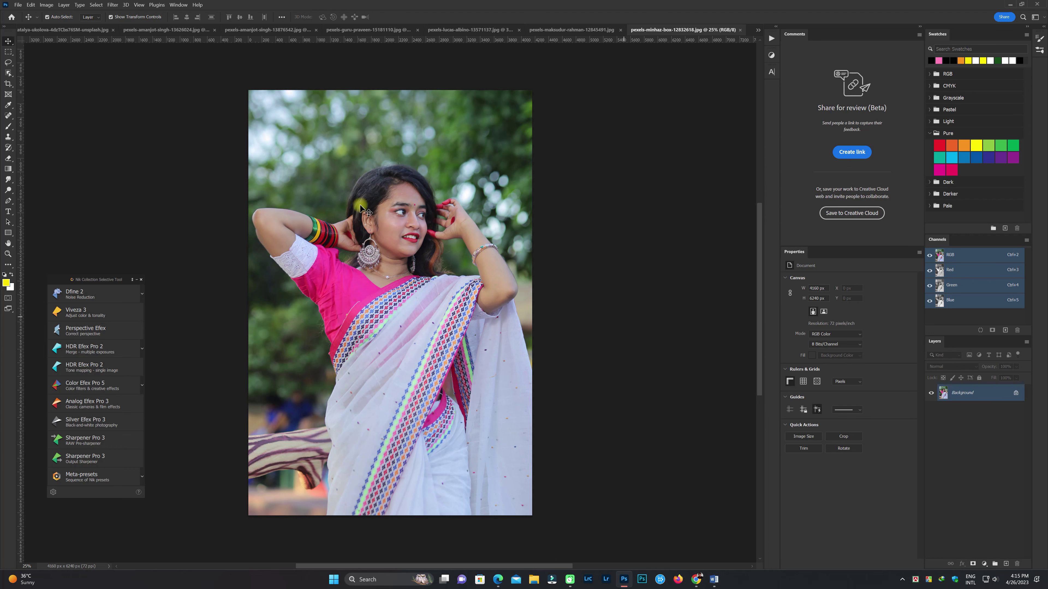
Add a Color Lookup adjustment layer to the sunset photo 13626024 and apply the 3D LUT "Arzuz Creation Premium 3D Luts Presets Color Grading 2023 (3).3dl"
left_click(81, 31)
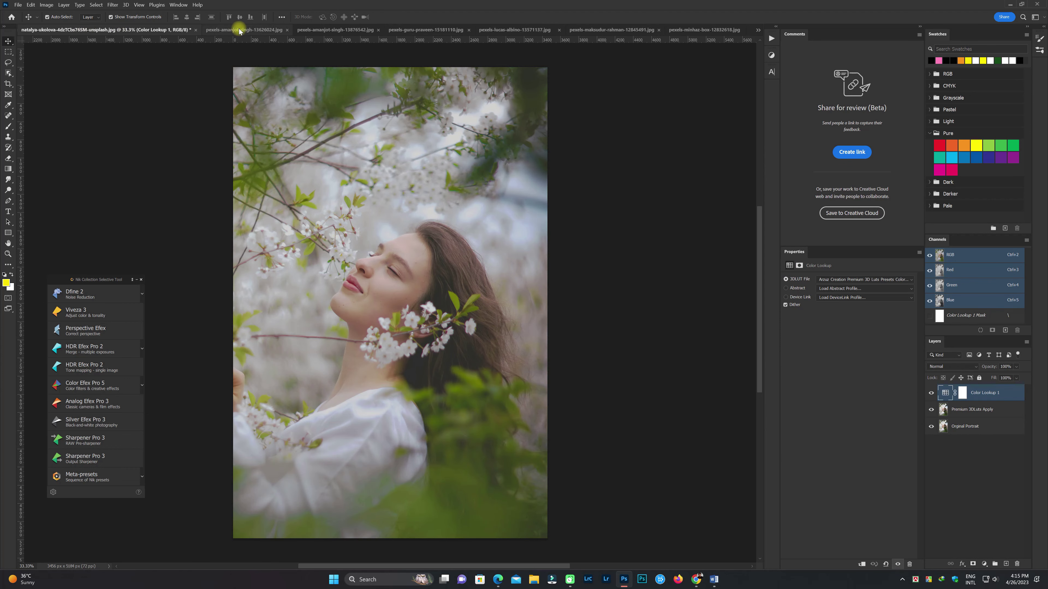
left_click(234, 30)
left_click(1015, 393)
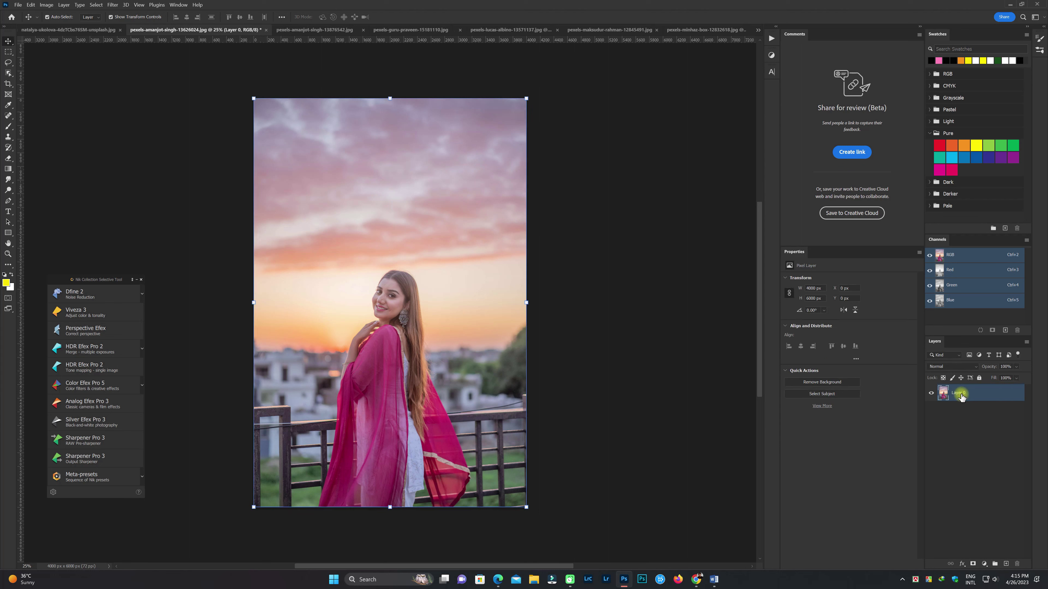
key("ctrl+z")
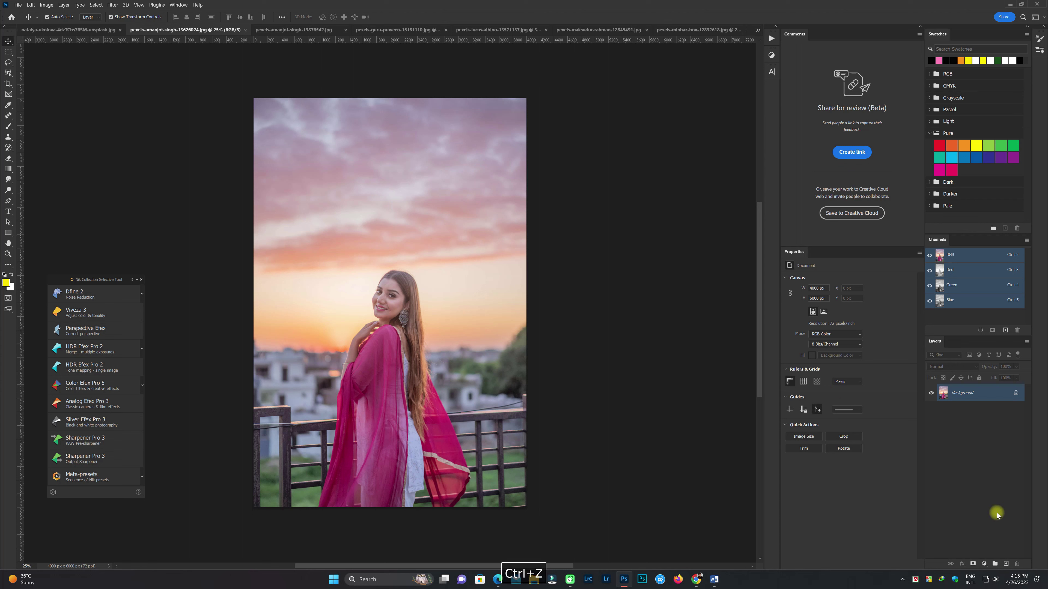
left_click(984, 563)
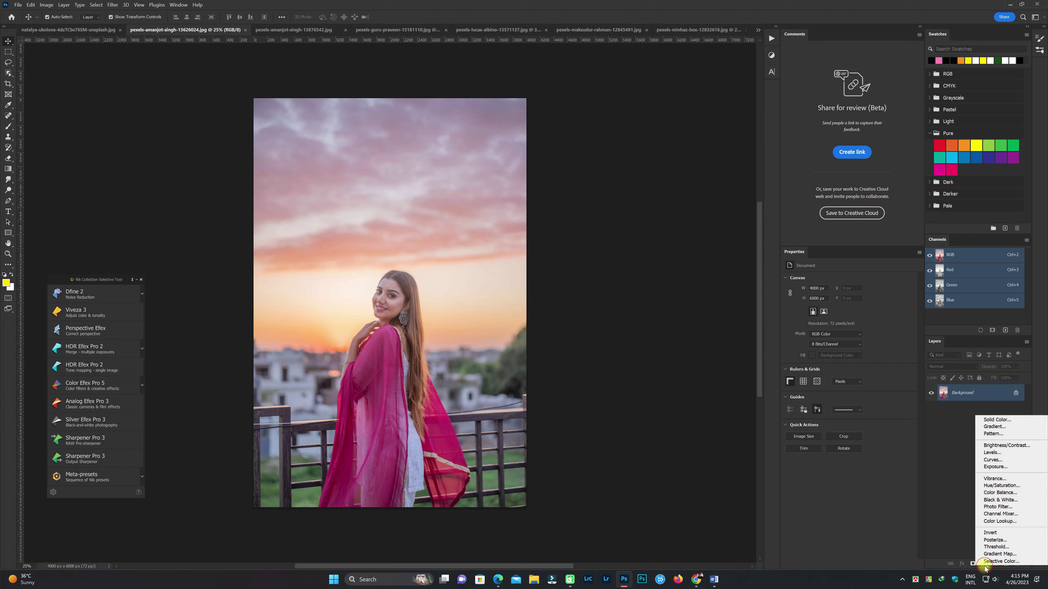
left_click(993, 521)
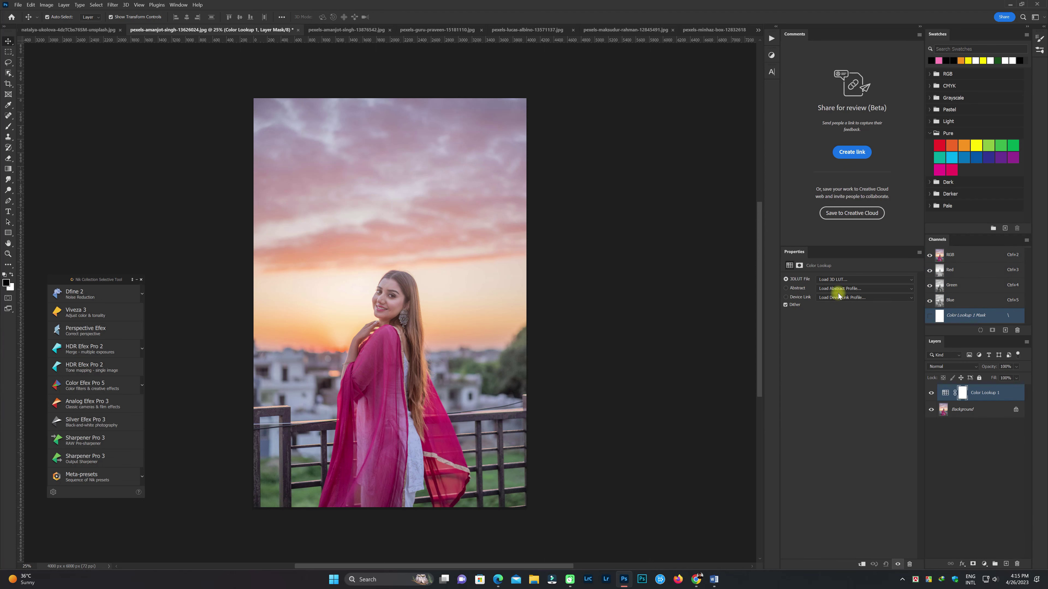
left_click(838, 280)
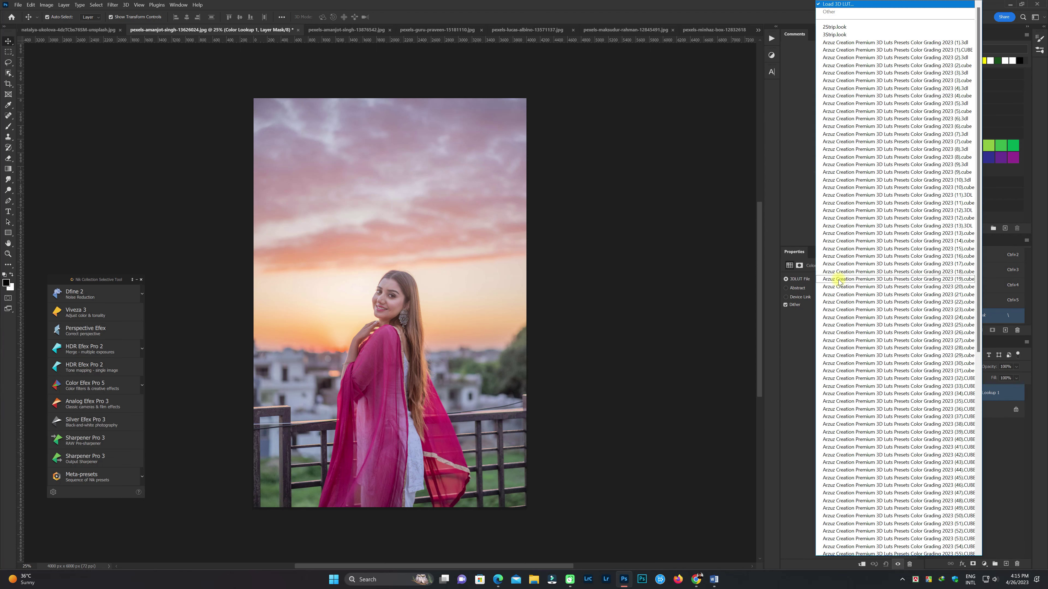
left_click(920, 73)
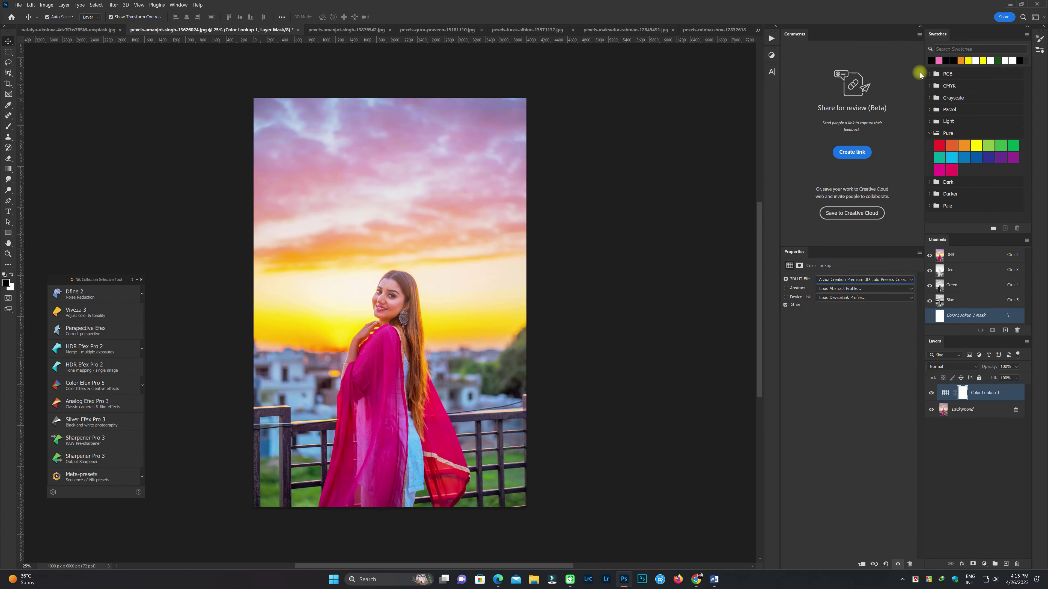
Toggle the Color Lookup layer's visibility off and on twice to compare the sunset photo before and after grading
left_click(931, 394)
left_click(931, 393)
left_click(931, 393)
left_click(931, 393)
Preview further Arzuz Creation 3D LUT presets on the sunset photo, moving forward one by one through the list to preset (50).CUBE
left_click(885, 280)
left_click(880, 318)
key("Down")
key("Down")
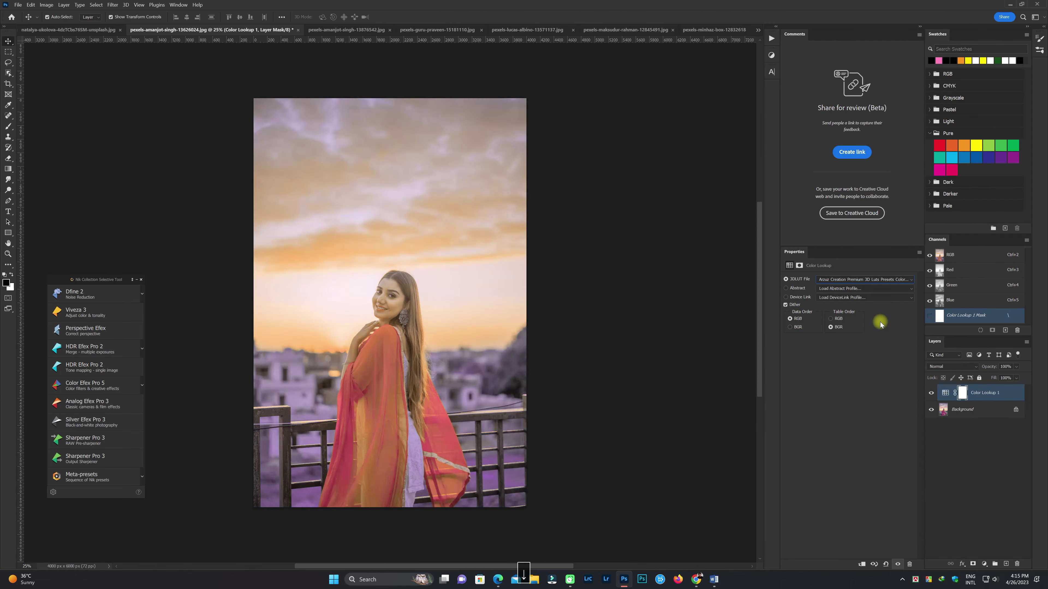
key("Down")
key("Down")
key("Down")
key("Down")
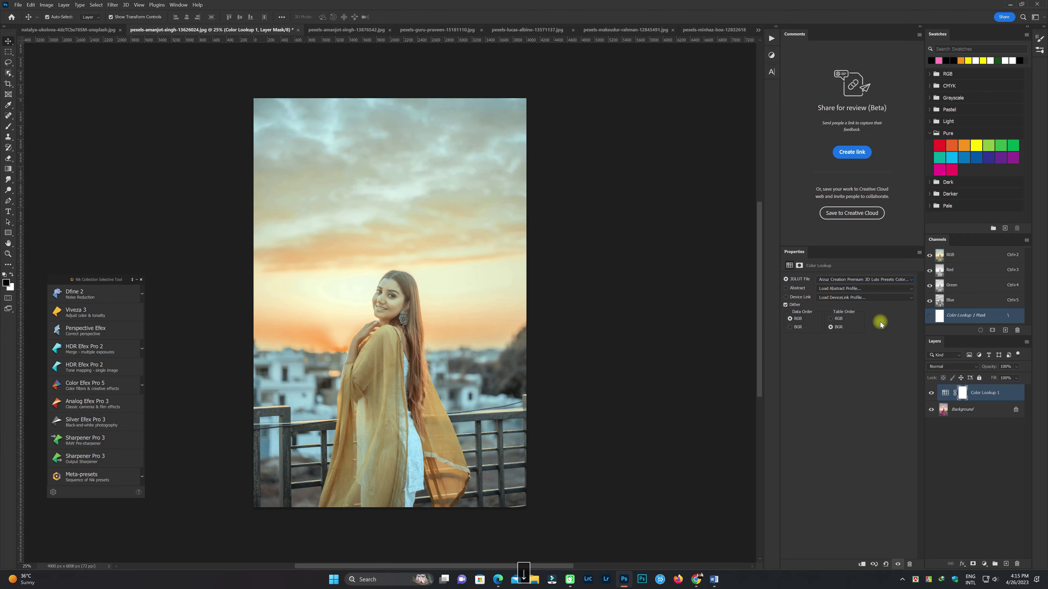
key("Down")
key("Down")
key("Down")
key("Down")
key("Down")
key("Down")
key("Down")
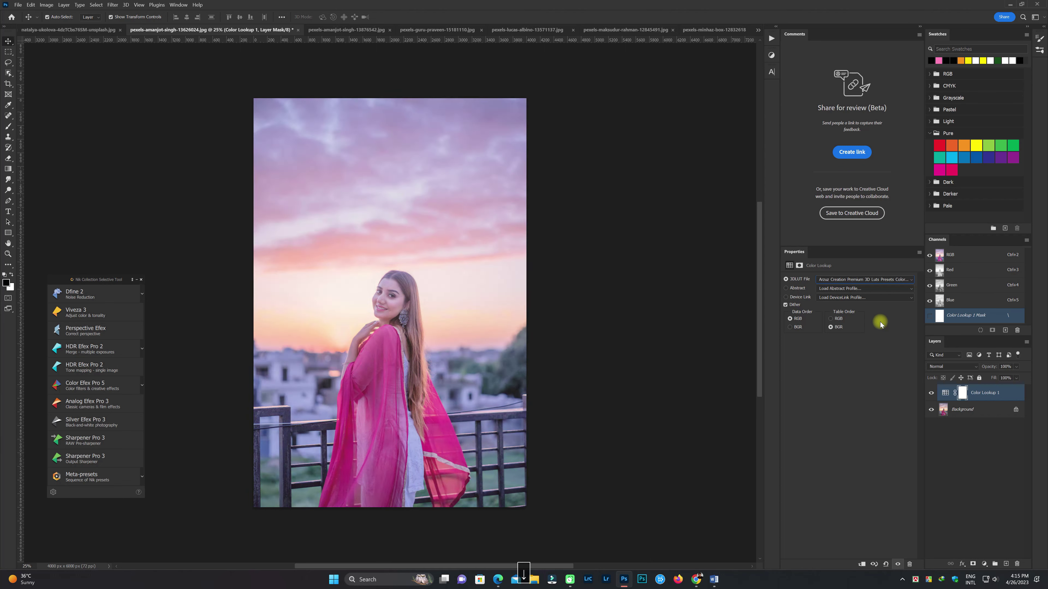
key("Down")
key("Down")
key("Down")
key("Down")
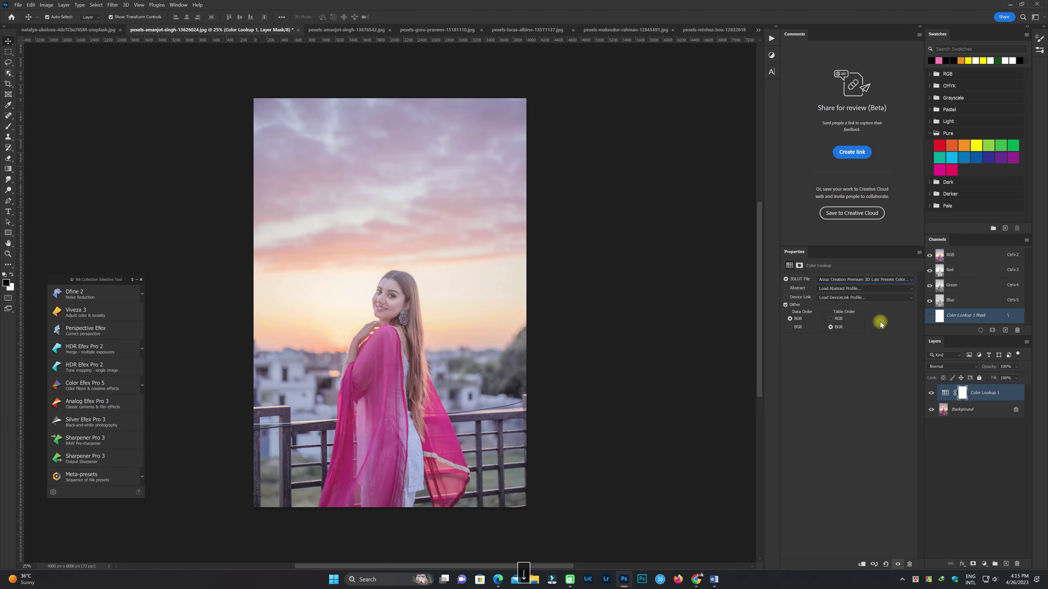
Apply the Arzuz Creation 3D LUT preset (4).3dl to the sunset photo's Color Lookup layer
left_click(872, 281)
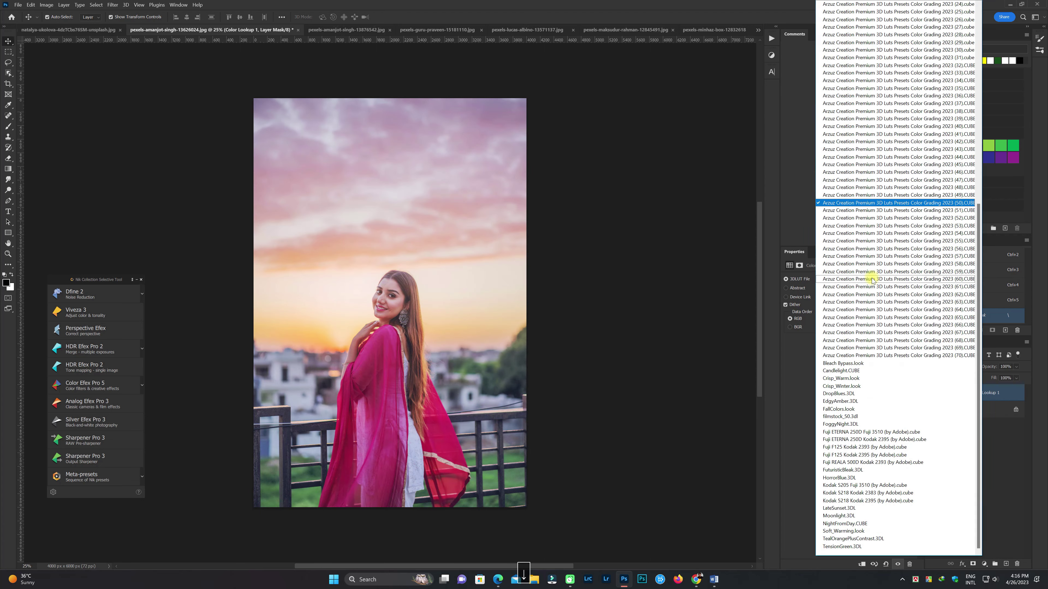
left_click_drag(978, 289, 979, 94)
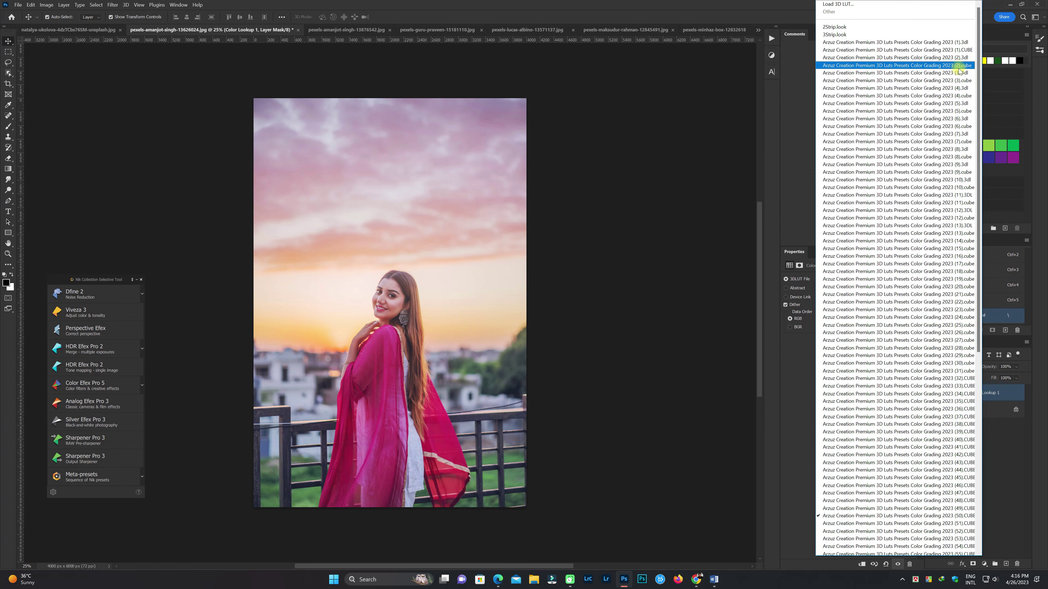
left_click(956, 88)
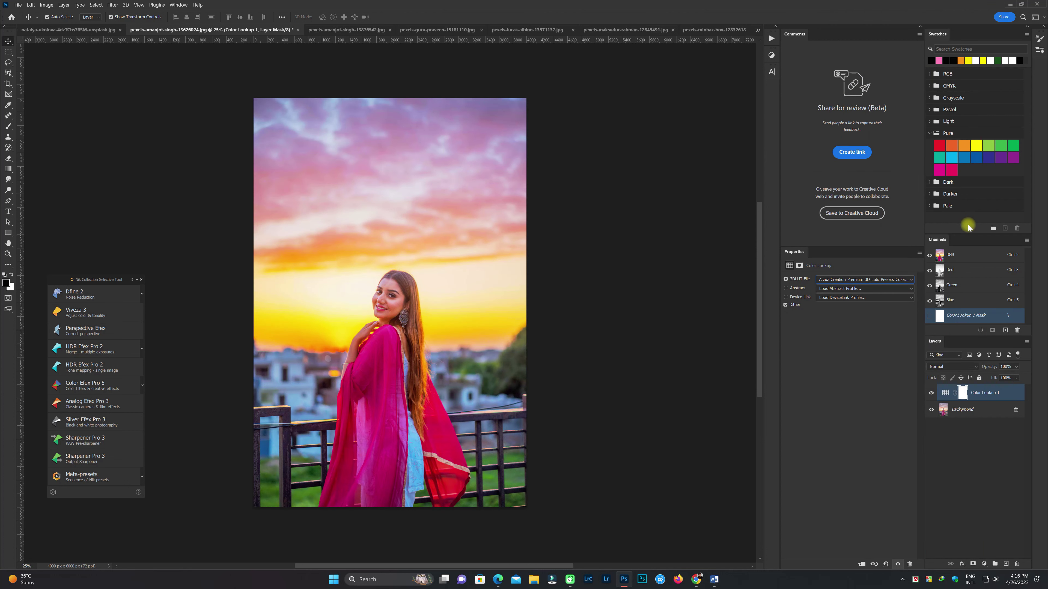
Add a Color Lookup adjustment layer to photo 13876542 of the seated woman and apply the Arzuz Creation 3D LUT preset (8).cube
left_click(362, 30)
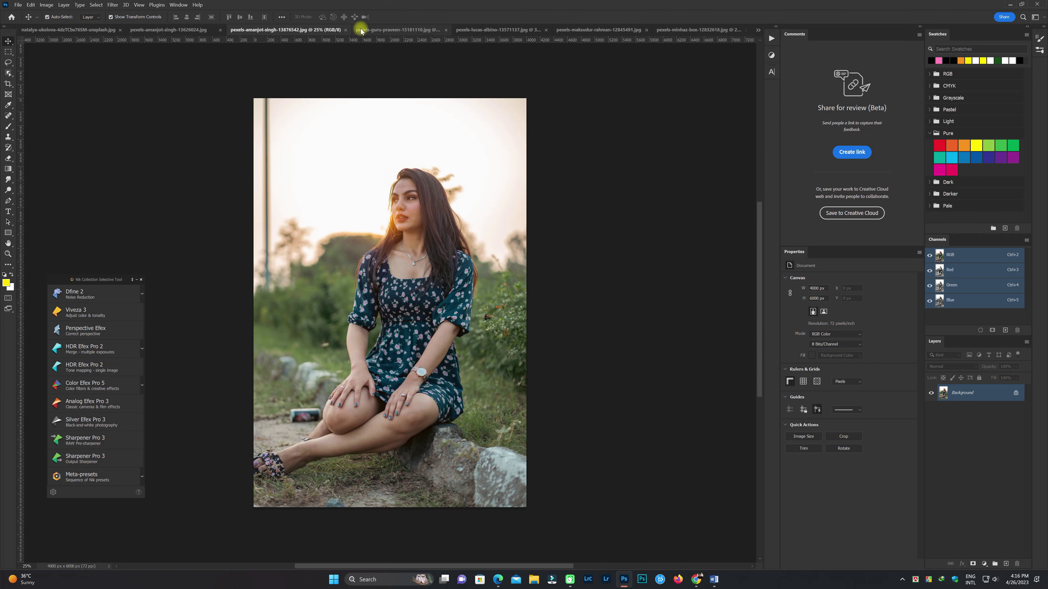
left_click(985, 564)
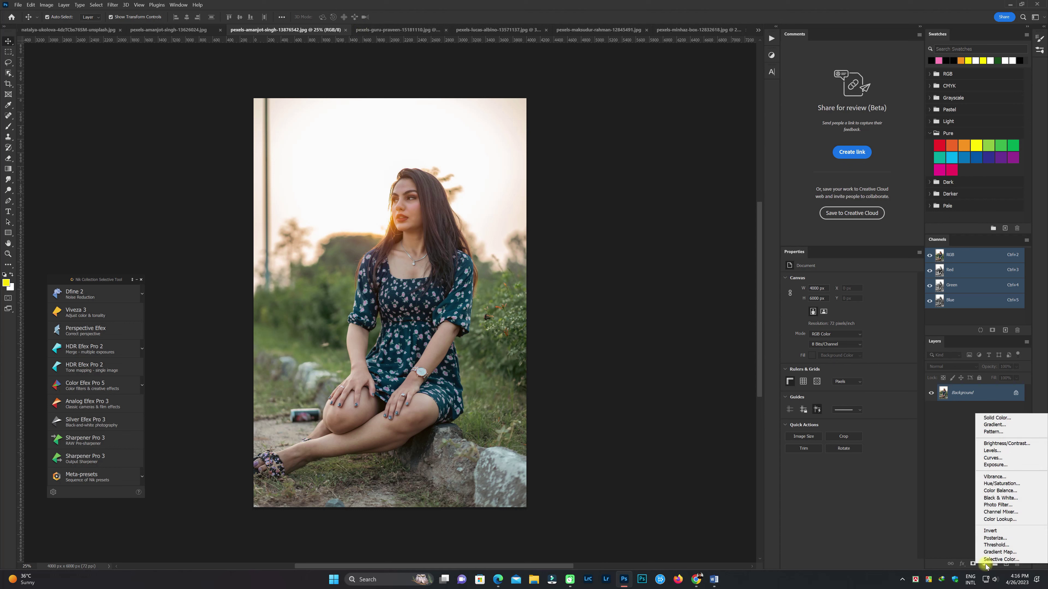
left_click(1025, 520)
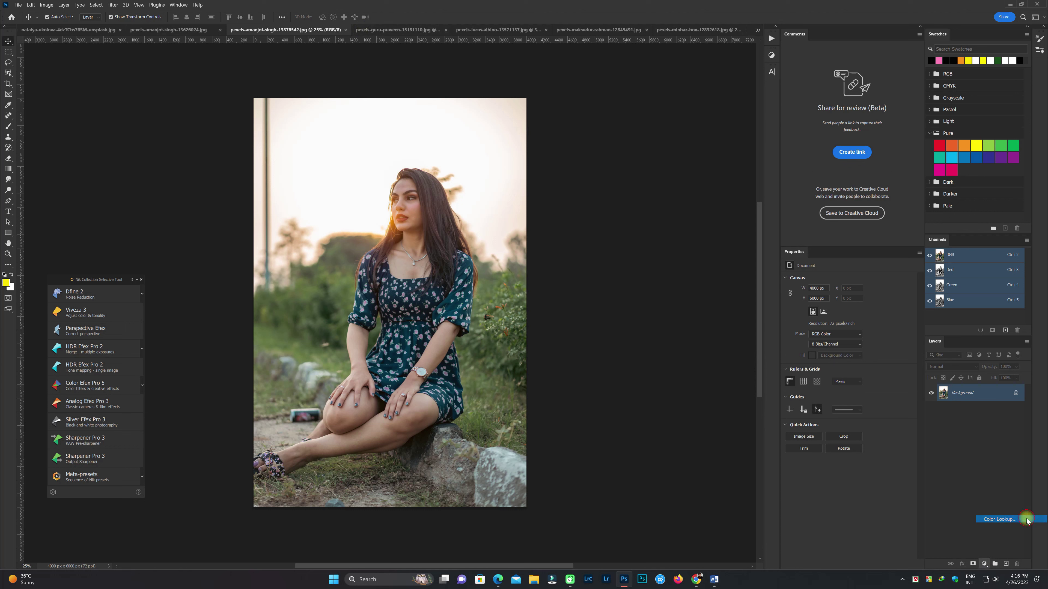
left_click(869, 279)
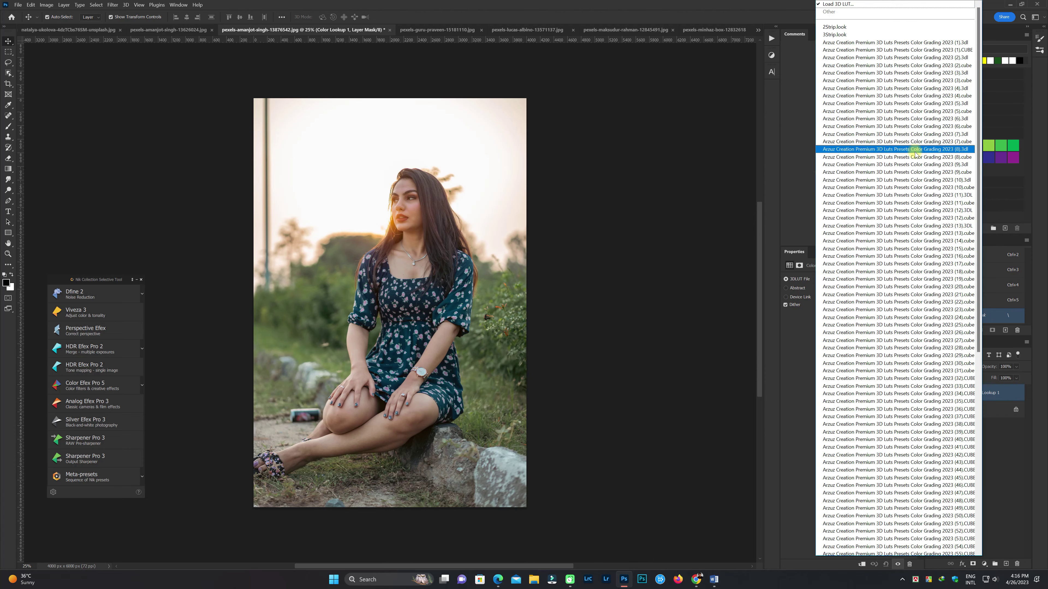
left_click(914, 163)
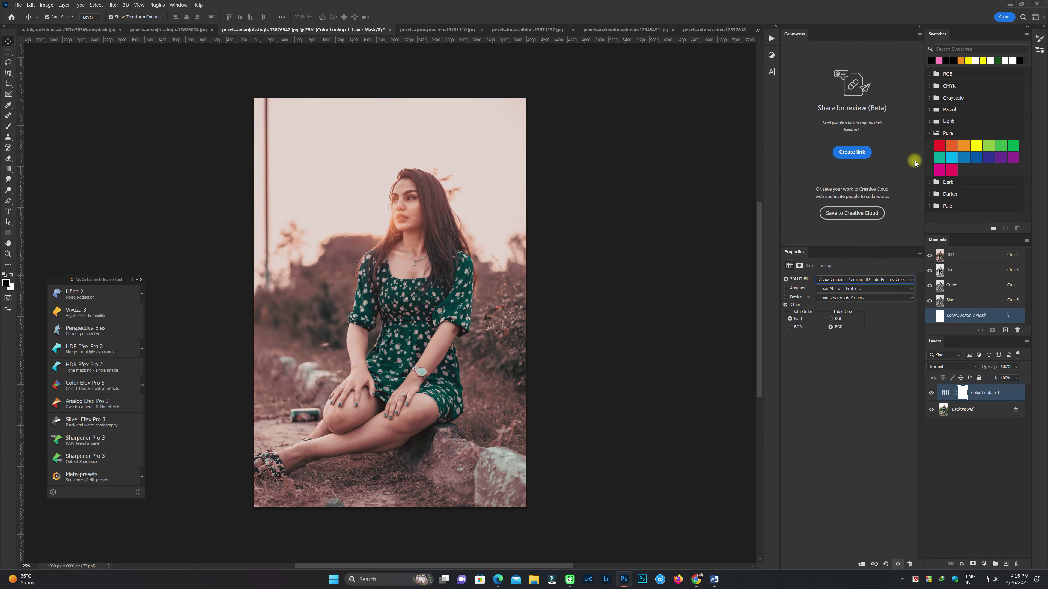
Preview the Arzuz Creation 3D LUT presets (7).cube and (7).3dl on the seated woman's photo
left_click(889, 279)
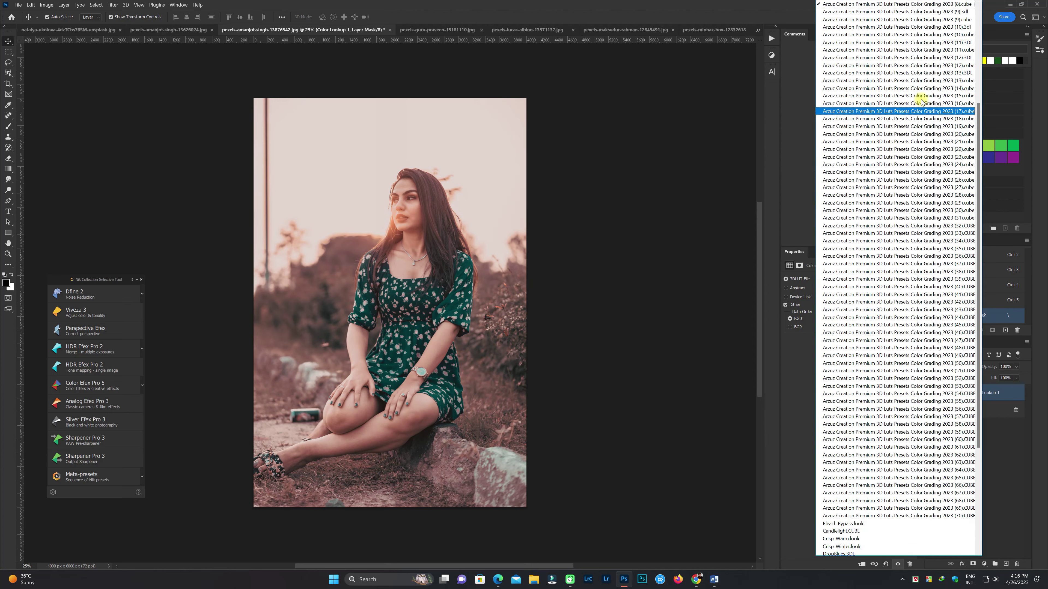
scroll(948, 55, "up", 1)
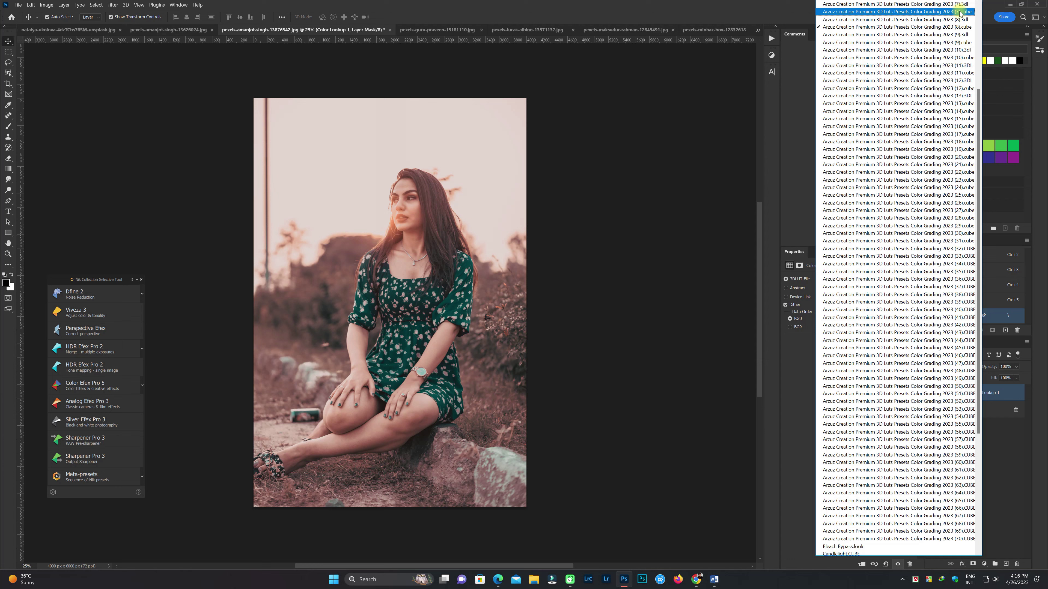
left_click(960, 12)
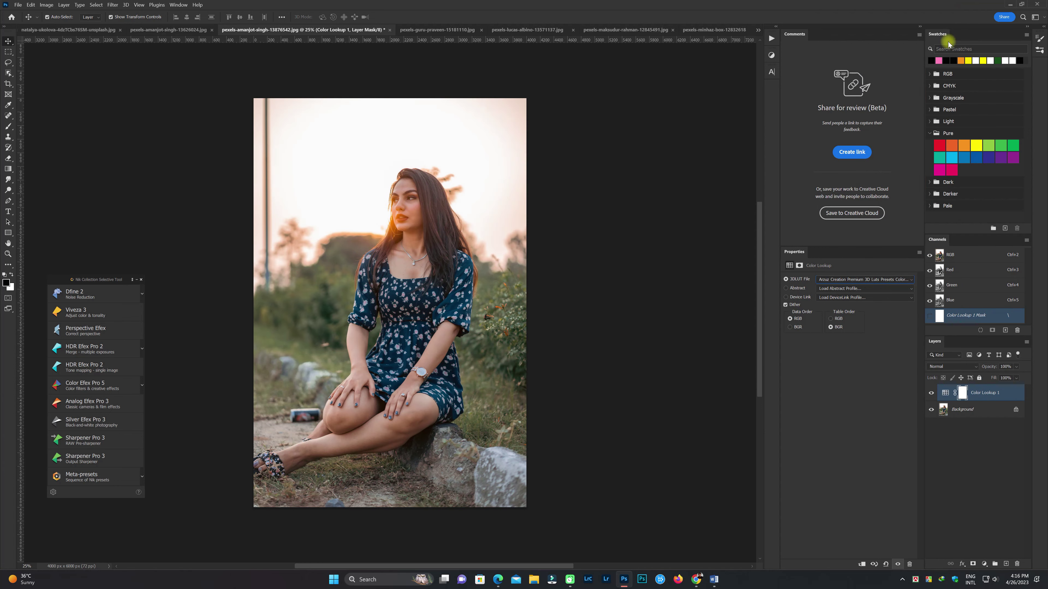
left_click(868, 279)
scroll(871, 279, "up", 6)
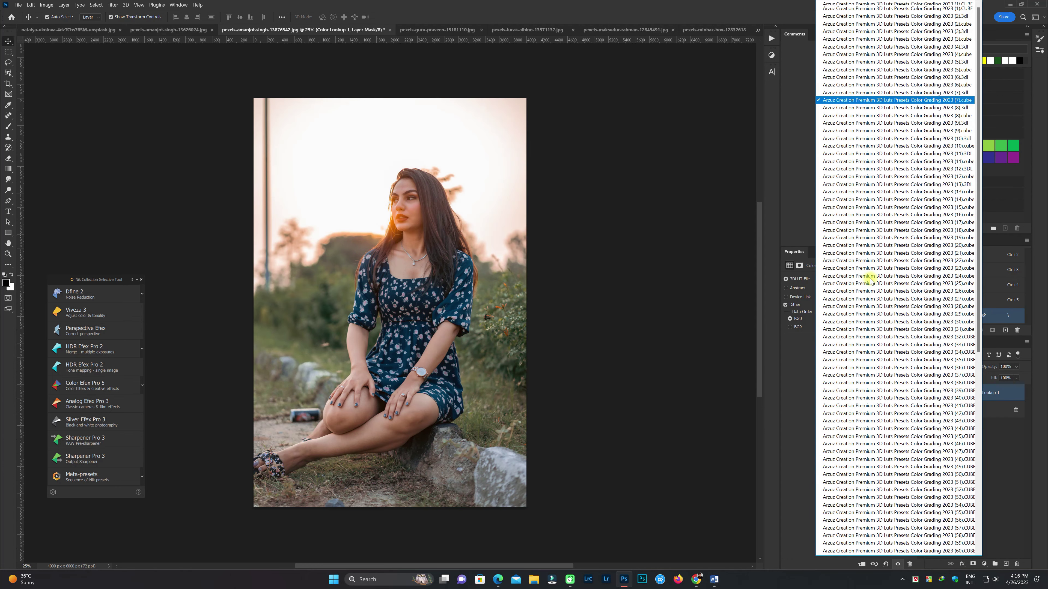
left_click(902, 134)
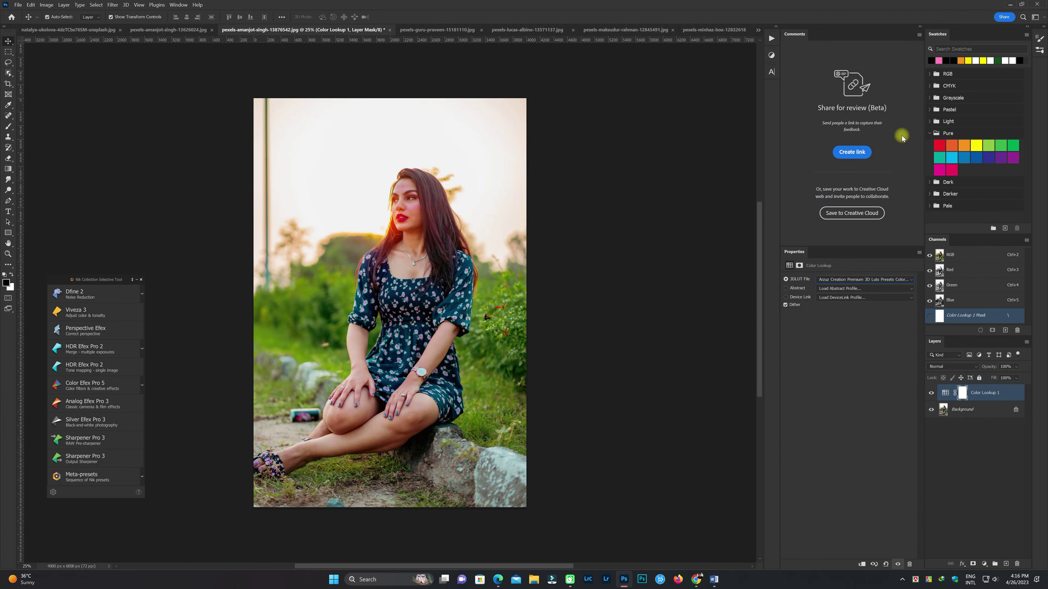
Compare the Arzuz Creation 3D LUT presets (6).cube and (6).3dl on the seated woman's photo, and return to preset (7).3dl
left_click(891, 279)
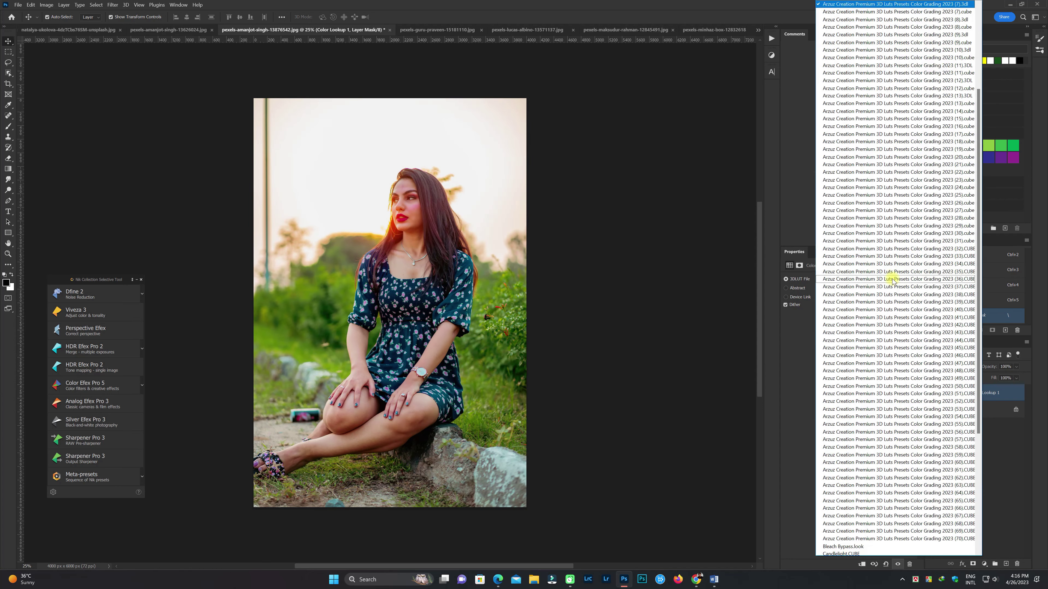
scroll(891, 278, "down", 2)
scroll(891, 277, "up", 1)
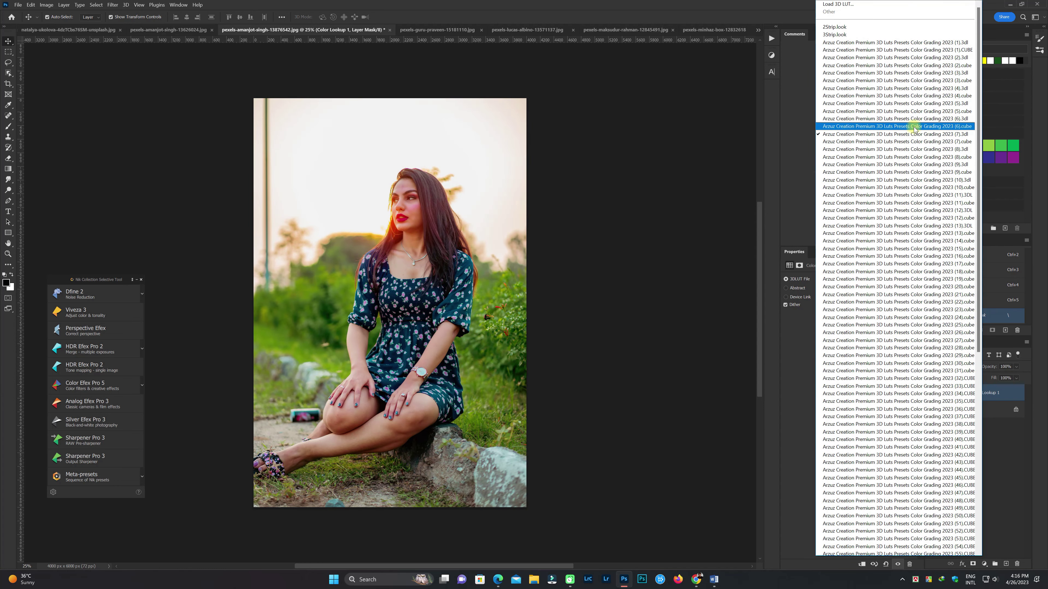
left_click(914, 126)
left_click(867, 275)
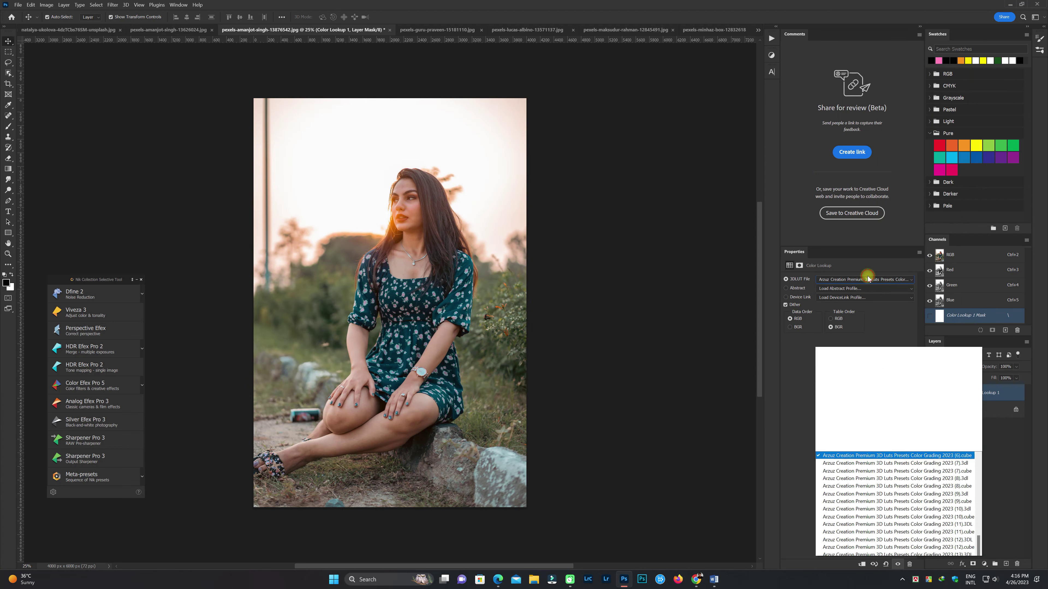
scroll(868, 277, "up", 2)
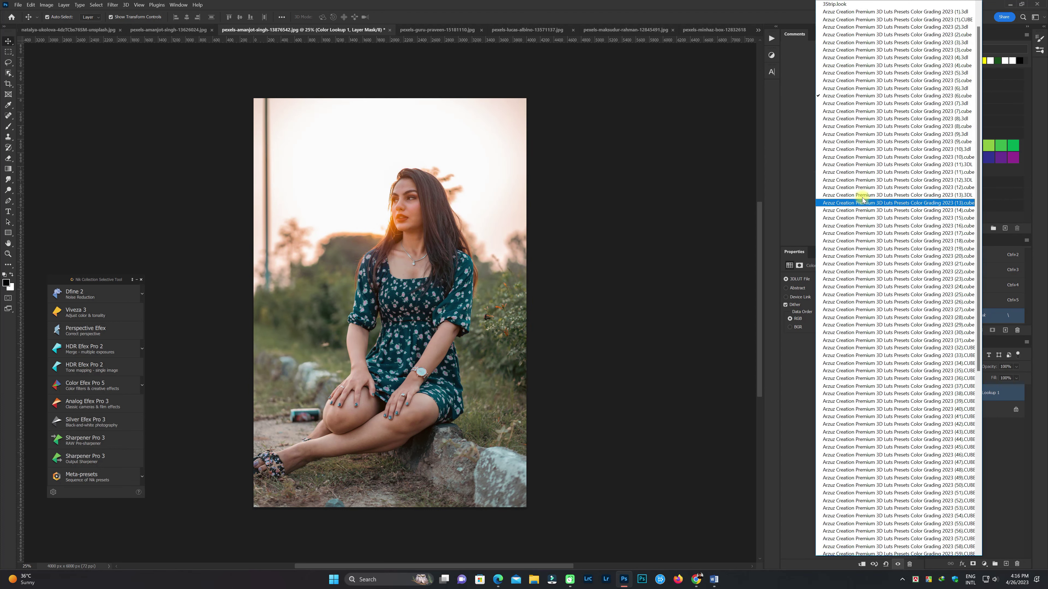
left_click(853, 91)
left_click(863, 279)
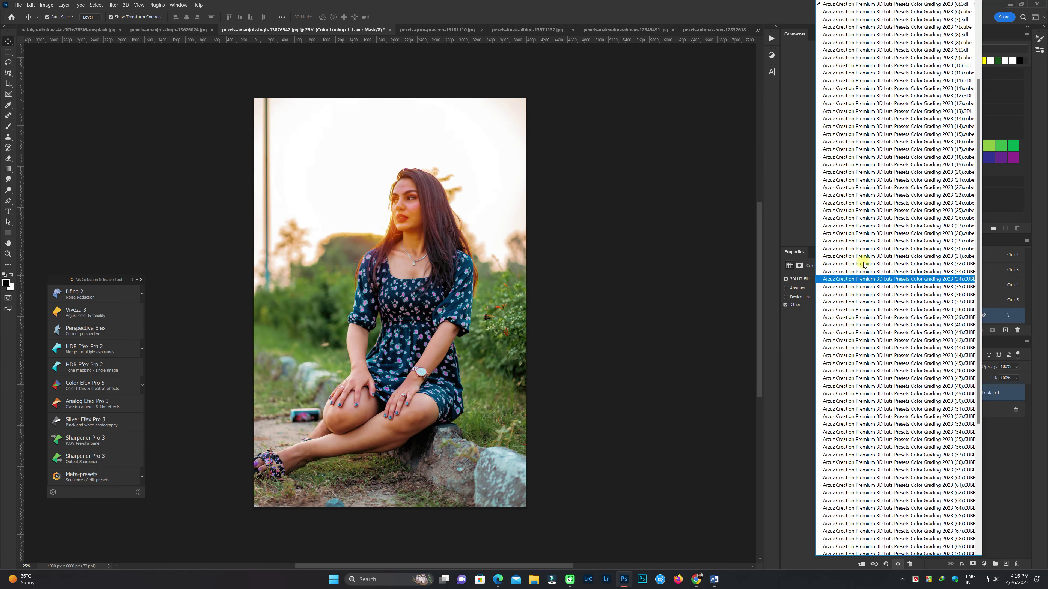
left_click(894, 20)
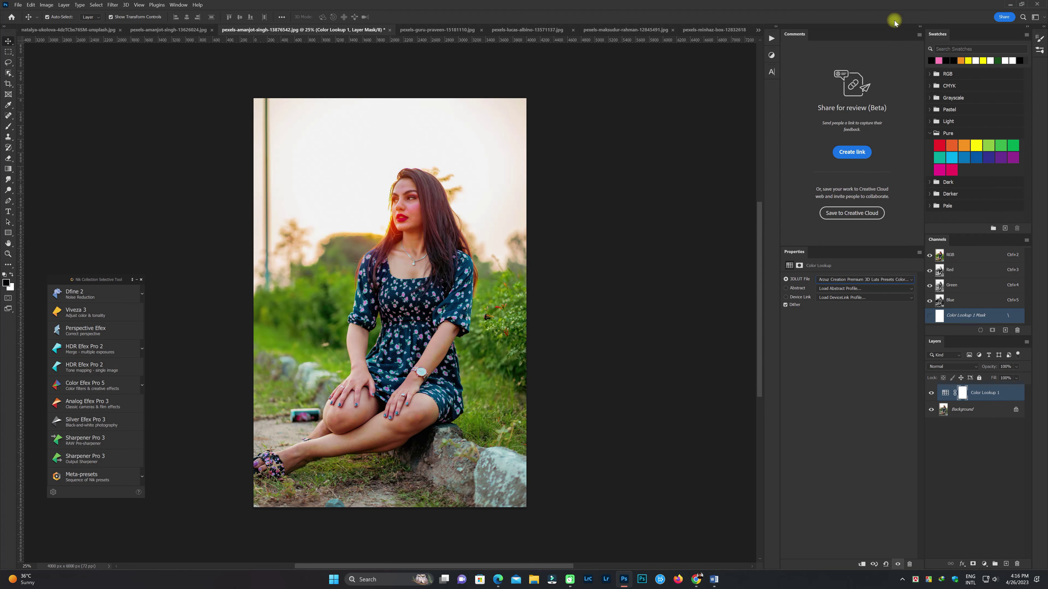
Add a Color Lookup adjustment layer to photo 15181110 of the woman in the orange sari and apply the Arzuz Creation preset (1).3dl
left_click(445, 30)
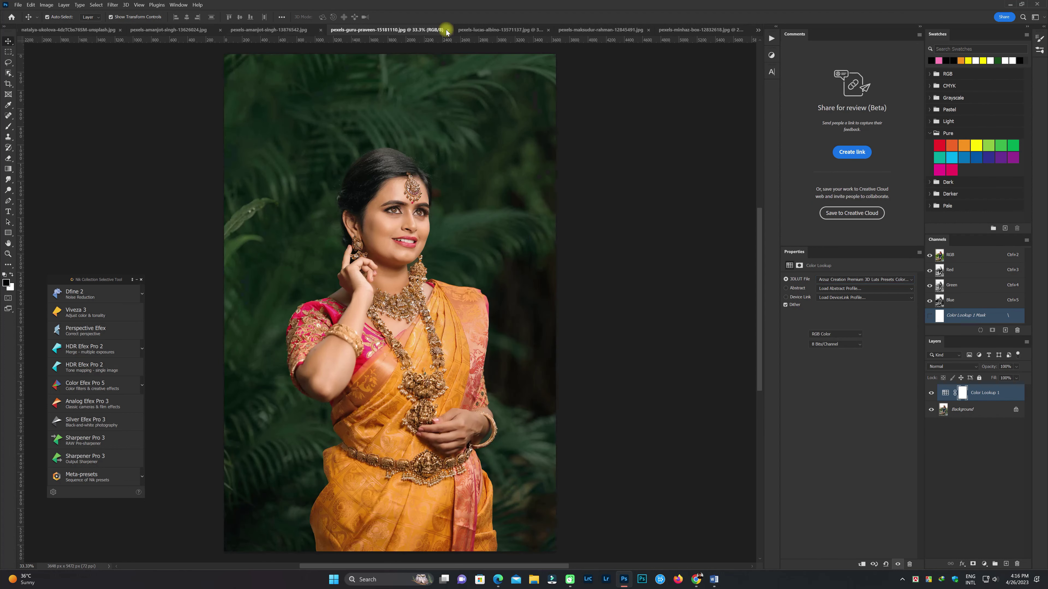
left_click(984, 564)
left_click(996, 520)
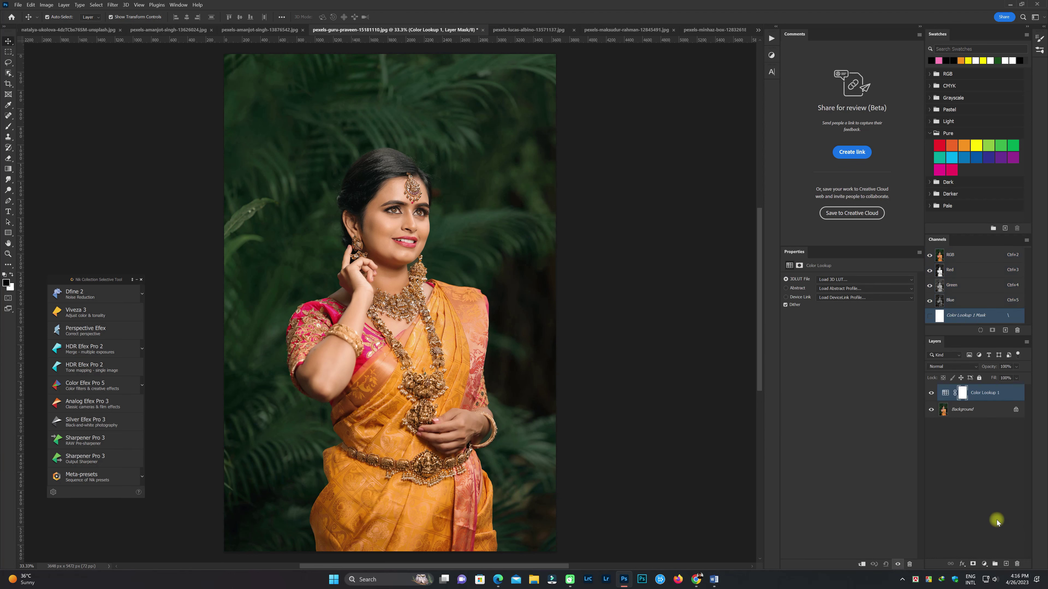
left_click(853, 280)
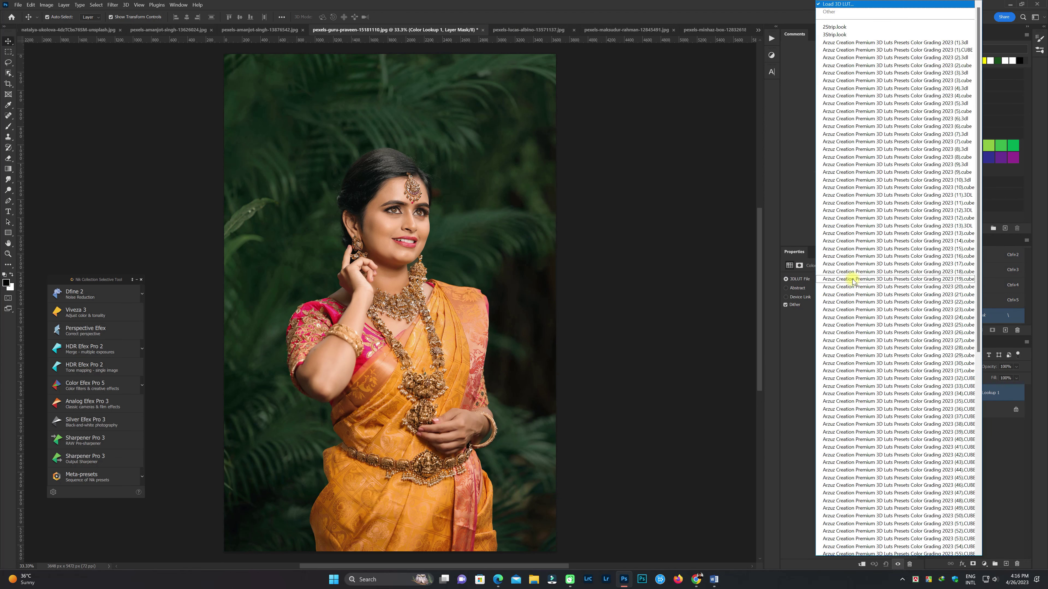
left_click(848, 42)
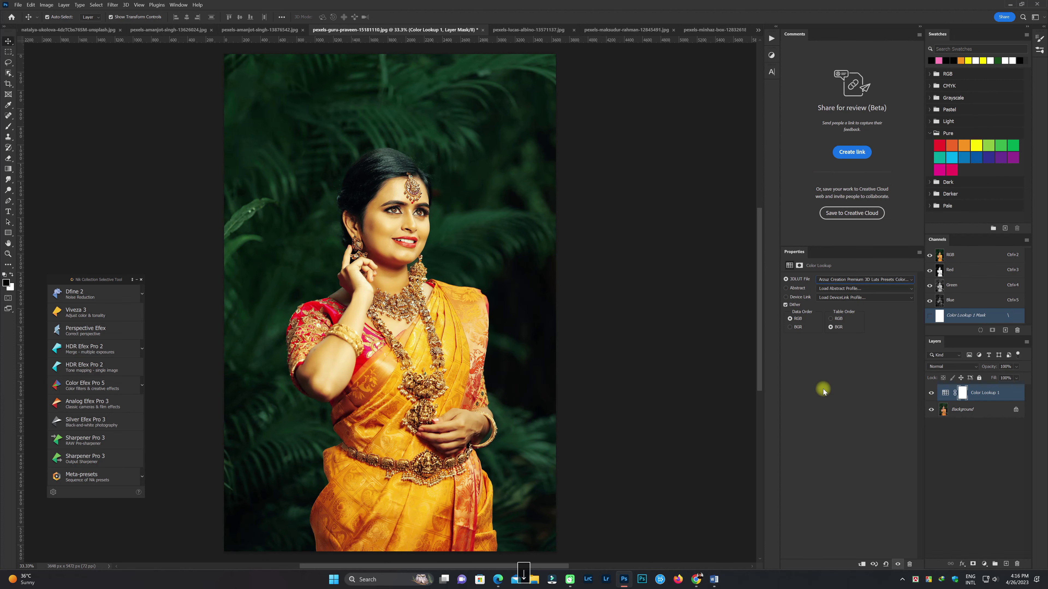
Preview the following Arzuz Creation 3D LUT presets on the orange sari photo one by one, and go back two presets at the end
key("Down")
key("Down")
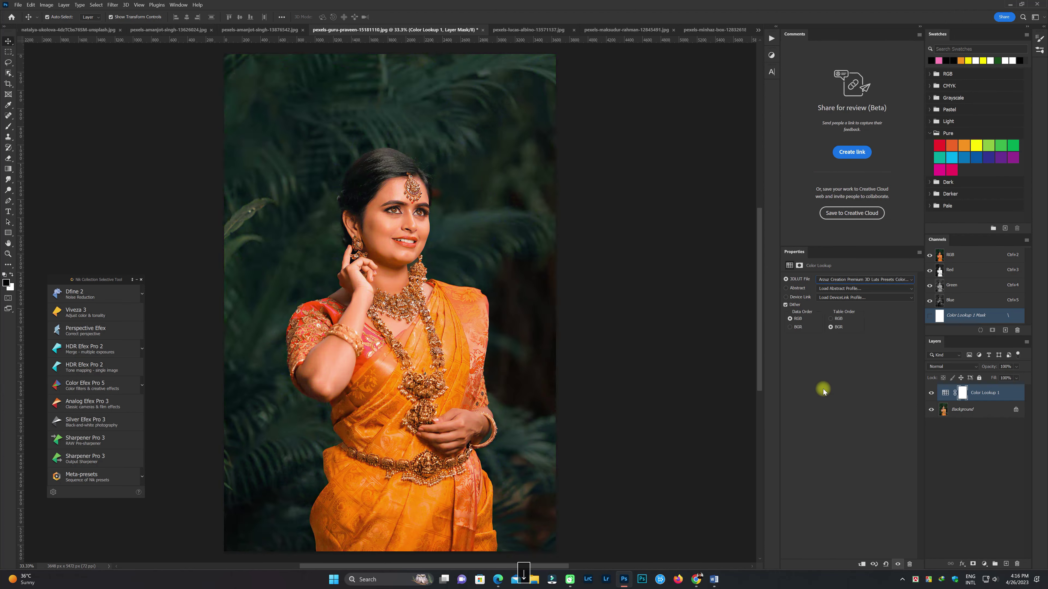
key("Down")
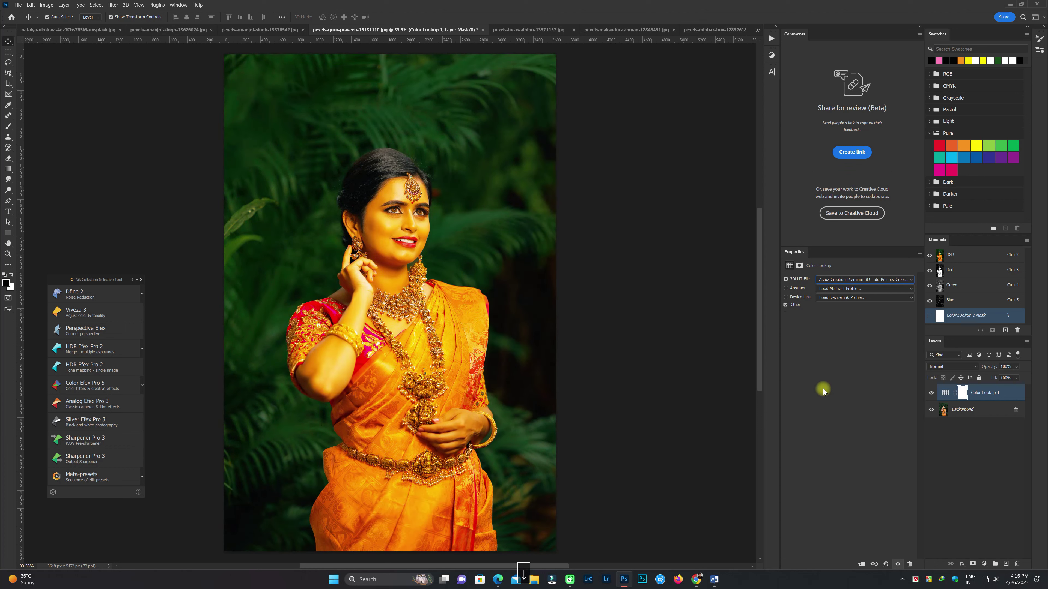
key("Down")
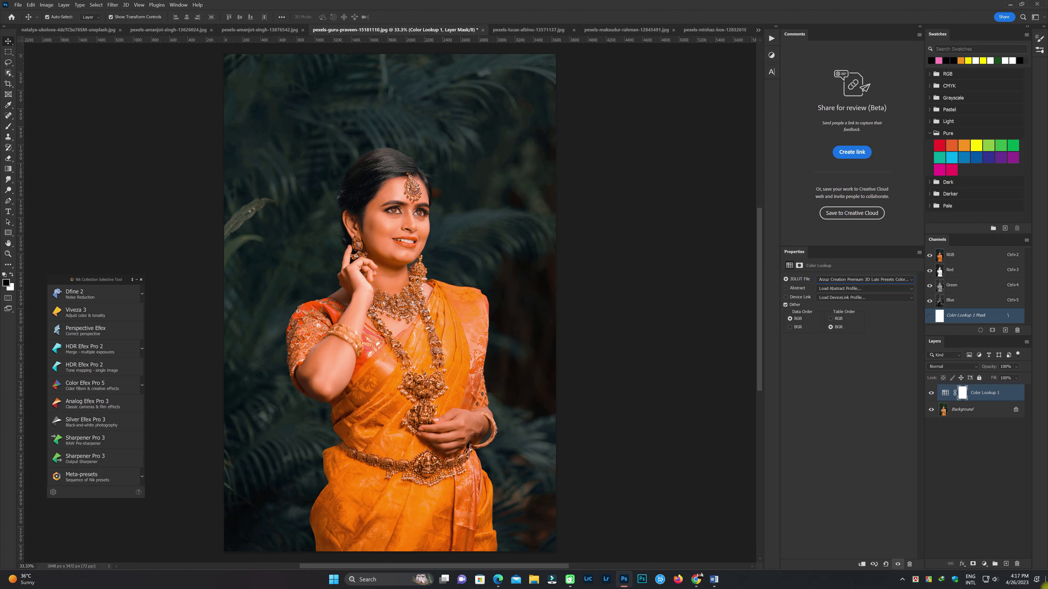
key("Down")
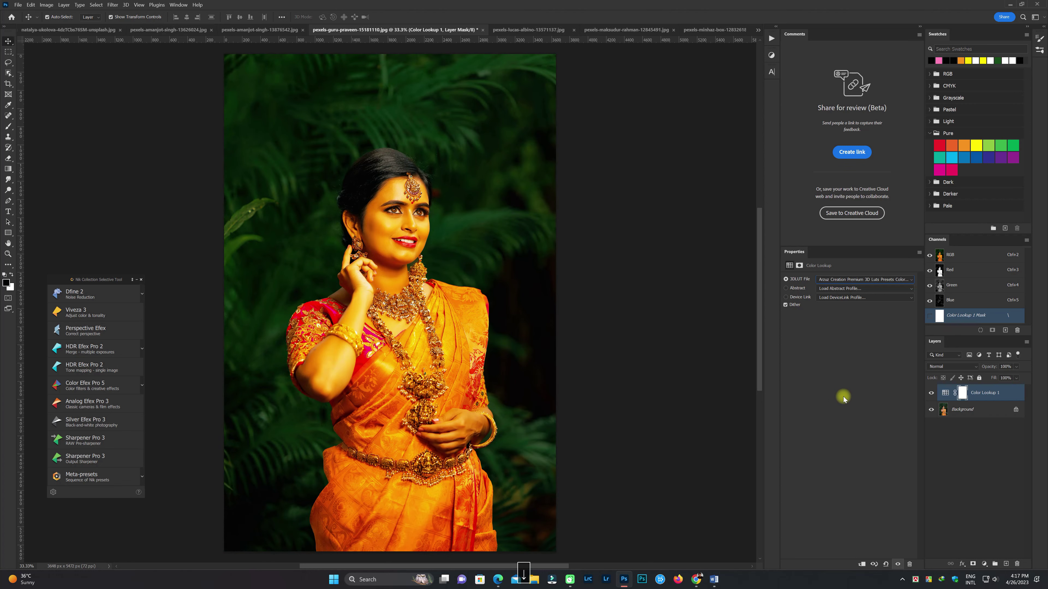
key("Down")
key("Down")
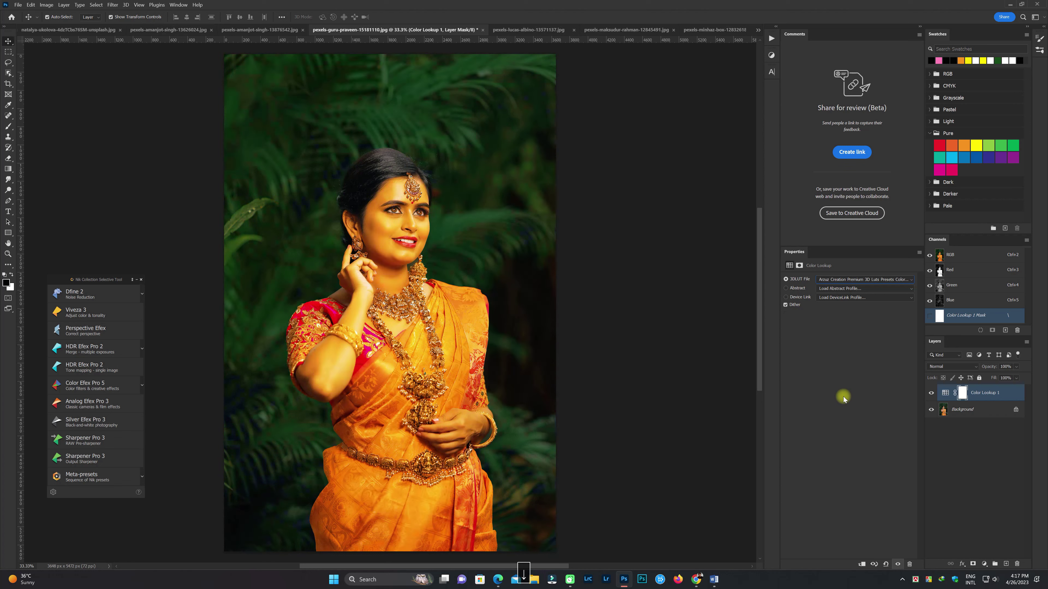
key("Down")
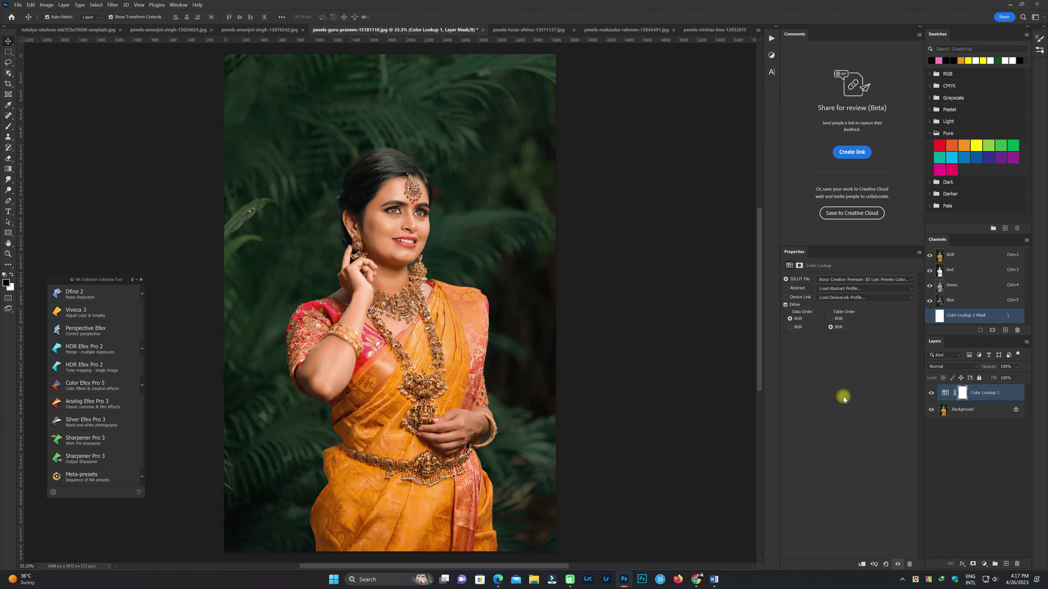
key("Down")
key("Down")
key("Down")
key("Down")
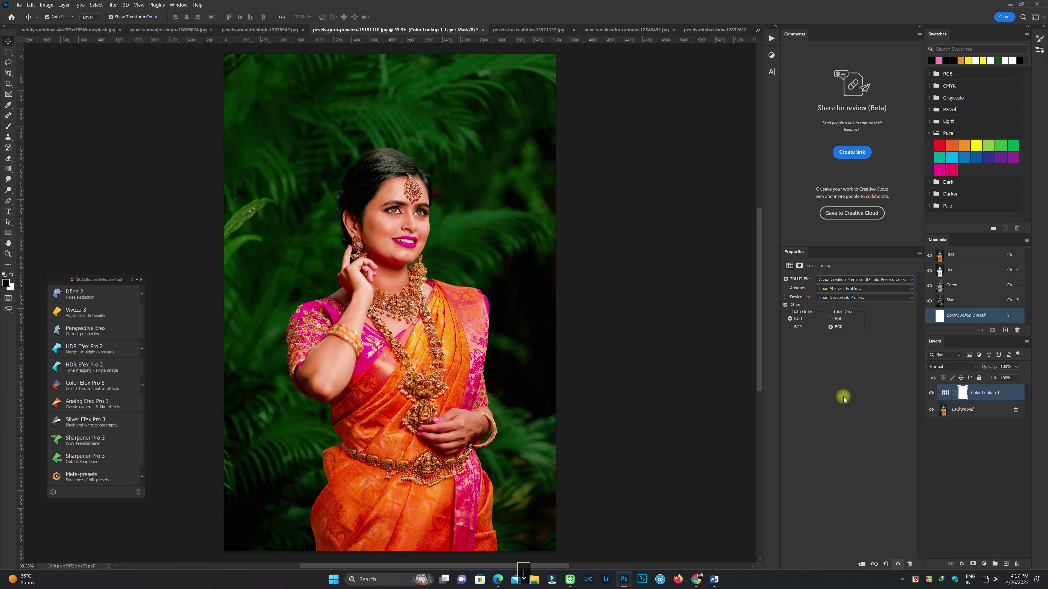
key("Down")
key("Down")
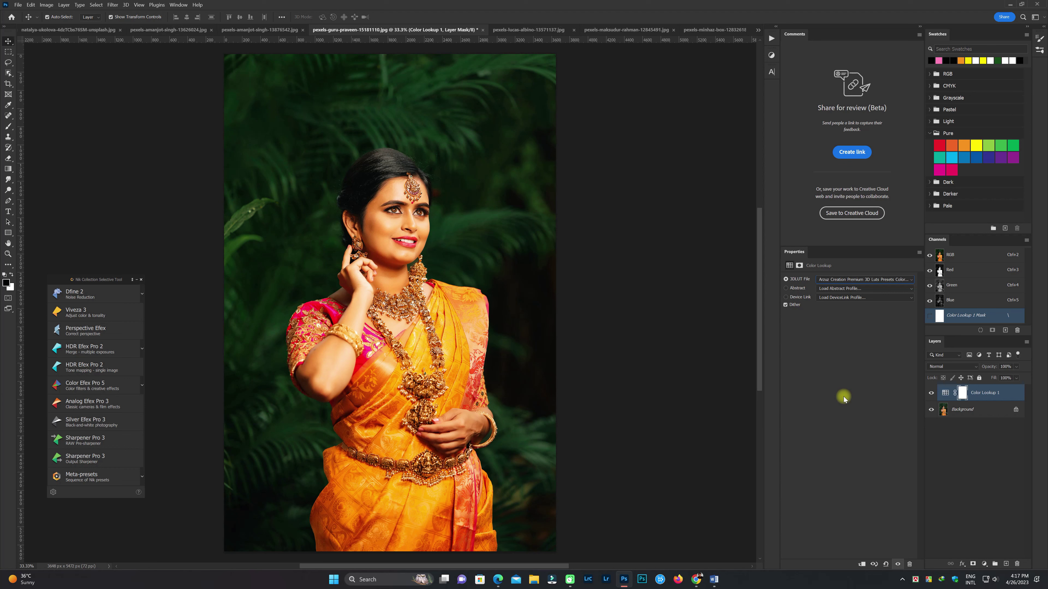
key("Up")
key("Up")
Add a Color Lookup adjustment layer to photo 13571137 of the leaping athlete and apply the Arzuz Creation preset (1).3dl
left_click(521, 30)
left_click(984, 564)
left_click(989, 517)
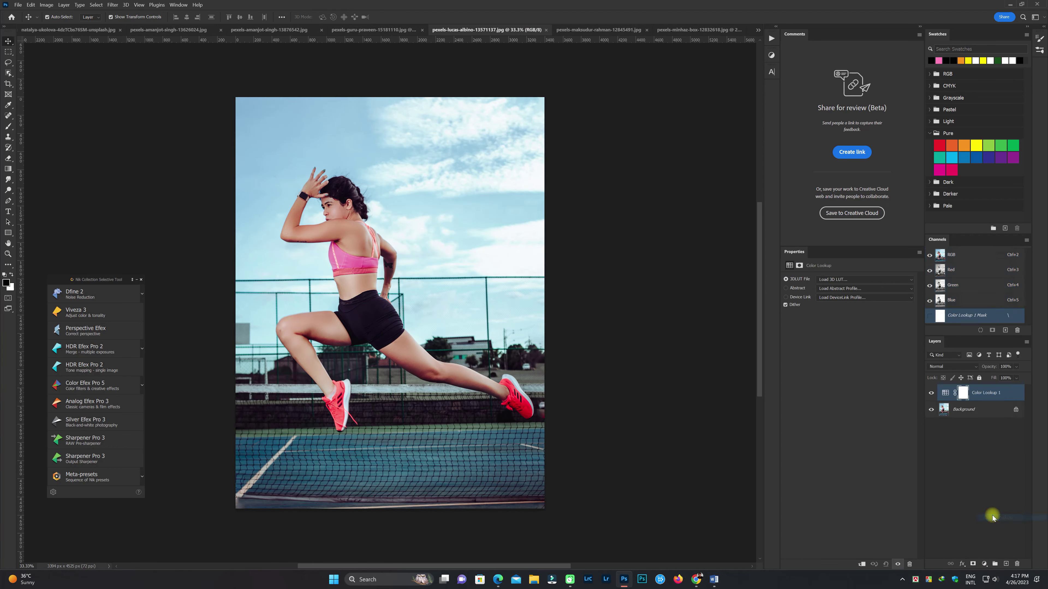
left_click(845, 280)
left_click(844, 43)
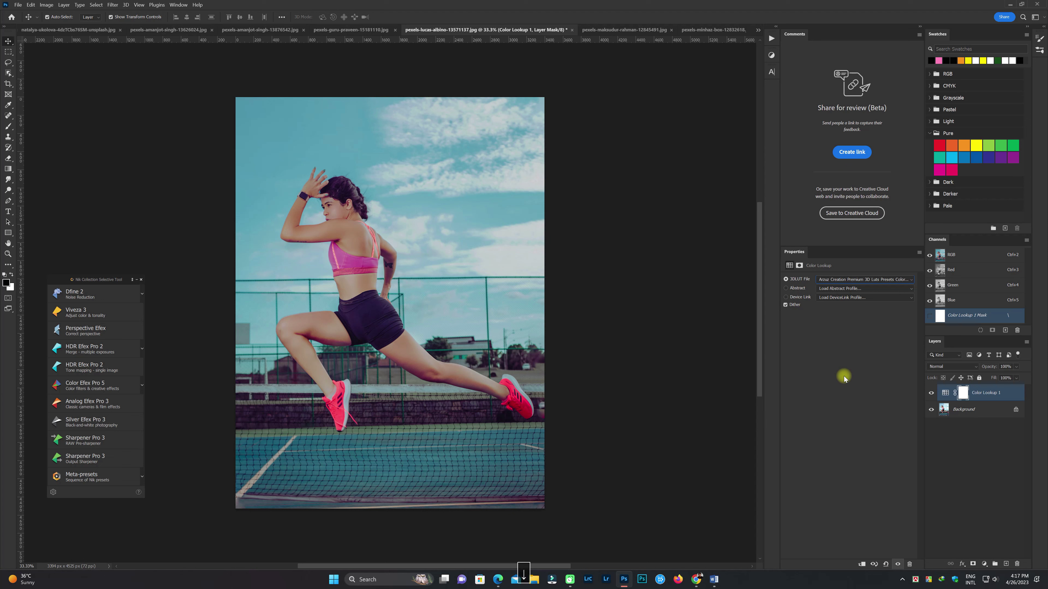
Preview the following Arzuz Creation 3D LUT presets on the leaping athlete's photo one by one, and go back one preset at the end
key("Down")
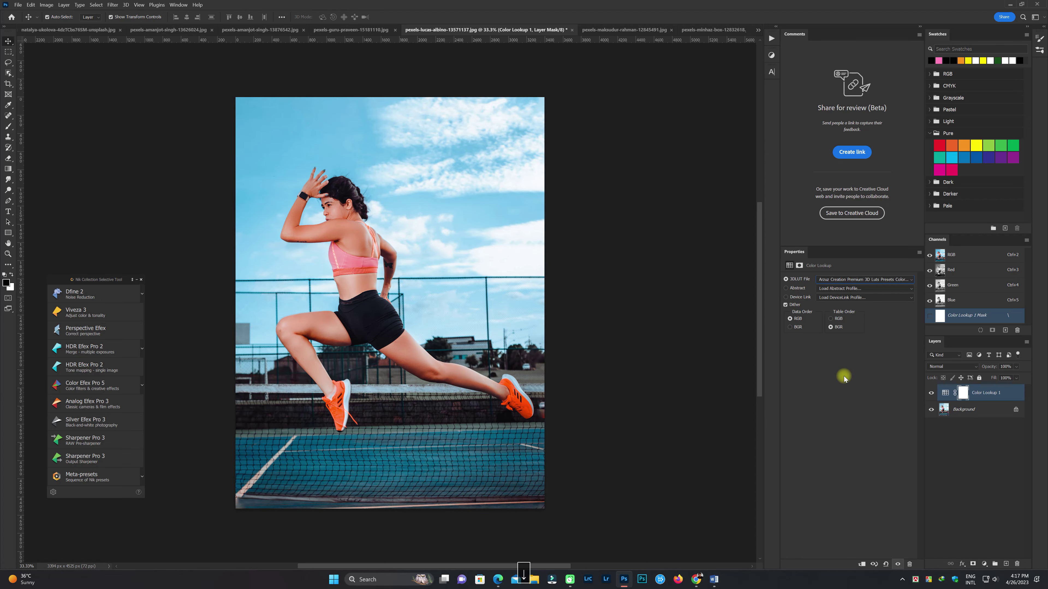
key("Down")
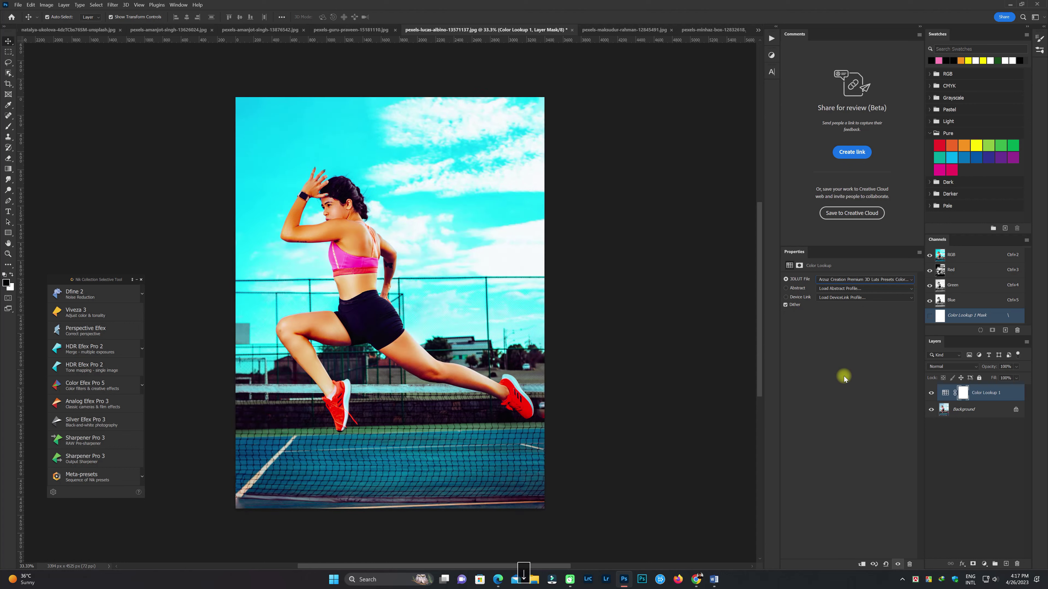
key("Down")
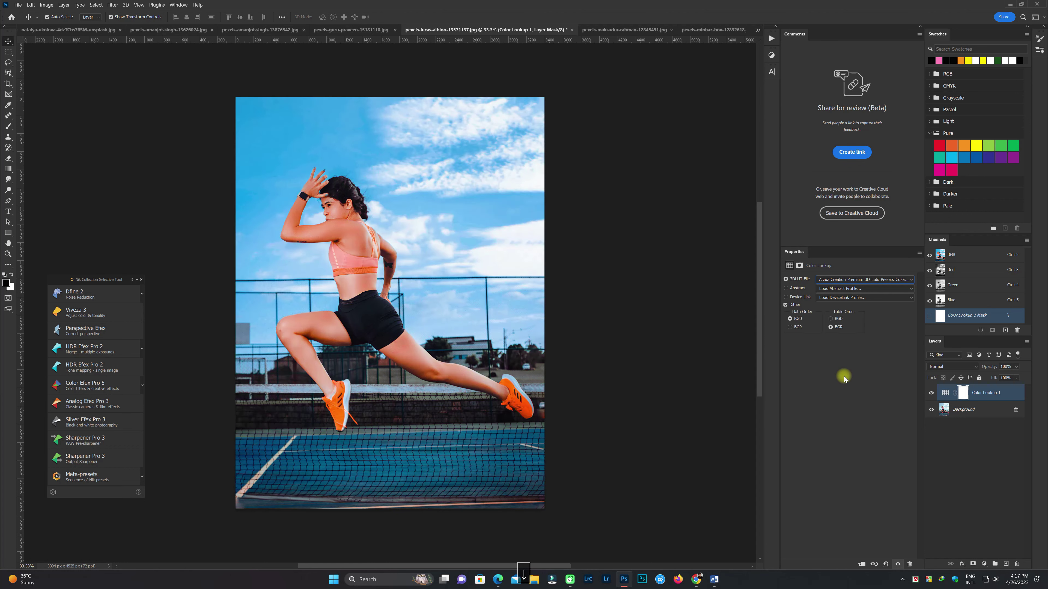
key("Down")
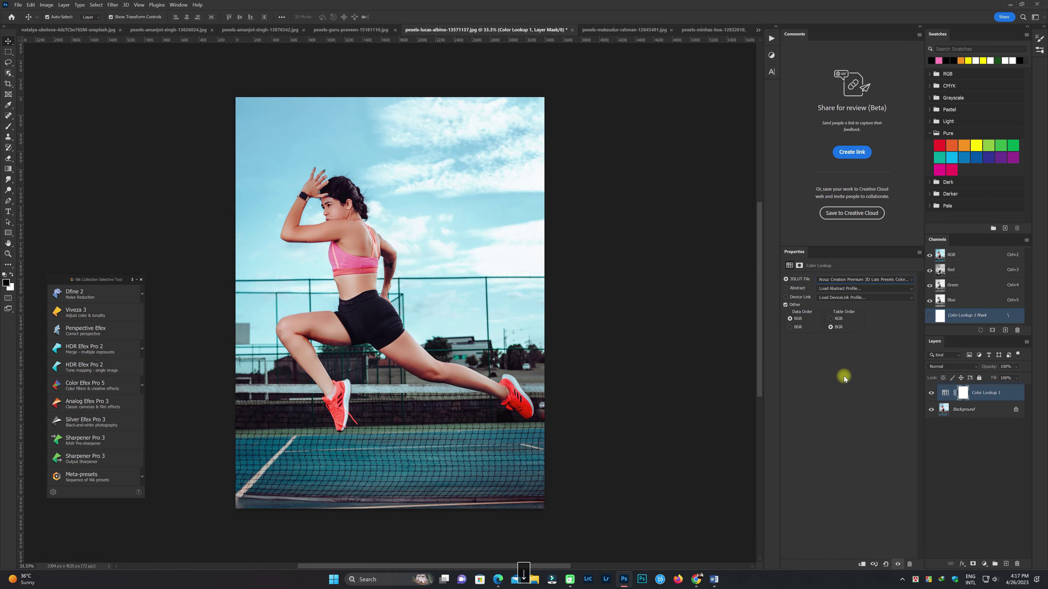
key("Down")
key("Down")
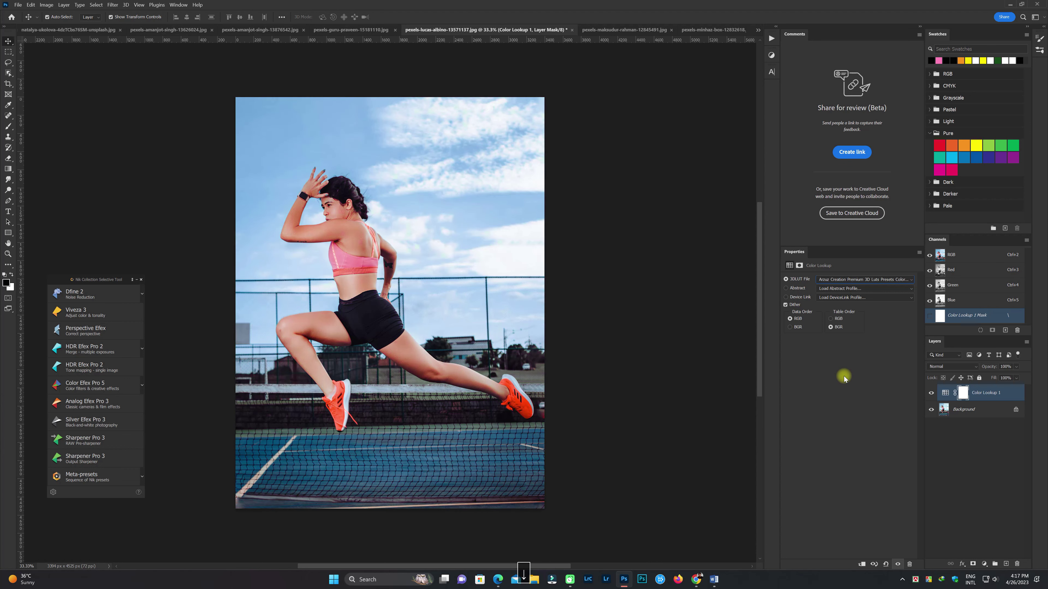
key("Down")
key("Down")
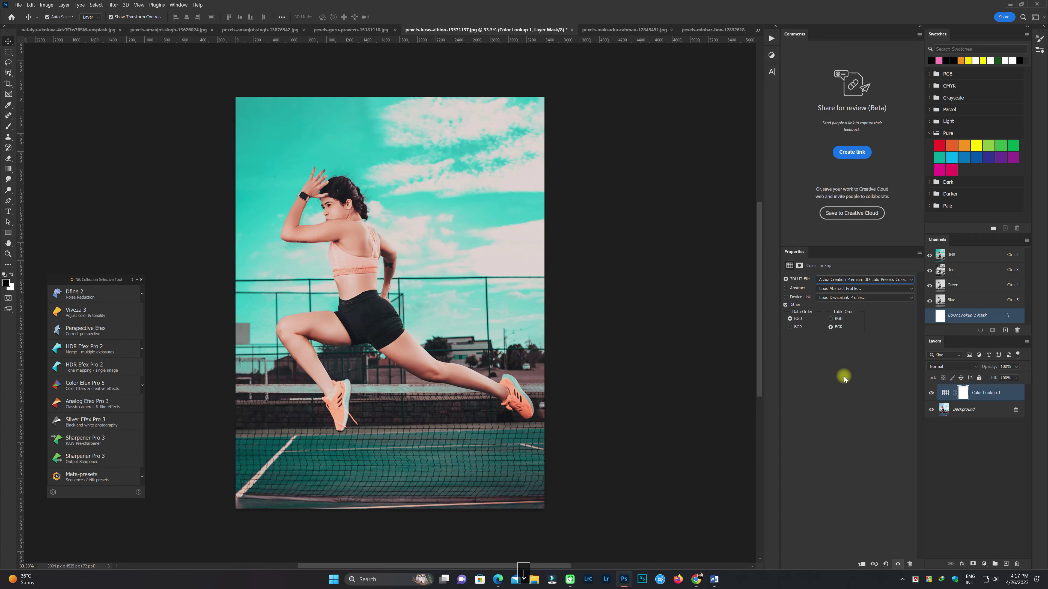
key("Down")
key("Up")
Add a Color Lookup adjustment layer to photo 12845491 of the woman in the red blouse and apply the Arzuz Creation preset (1).3dl
left_click(642, 30)
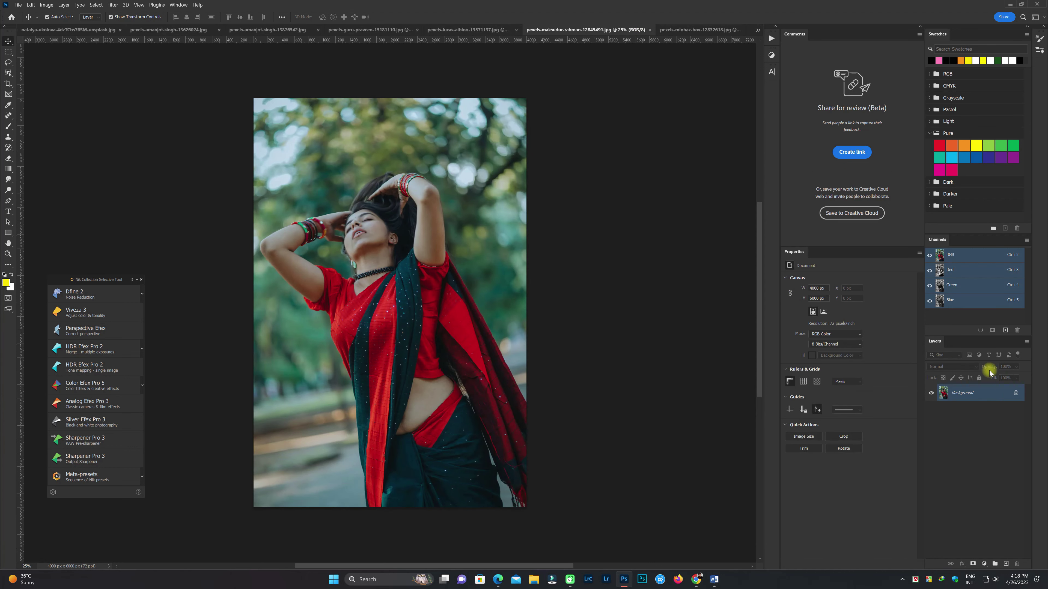
left_click(984, 564)
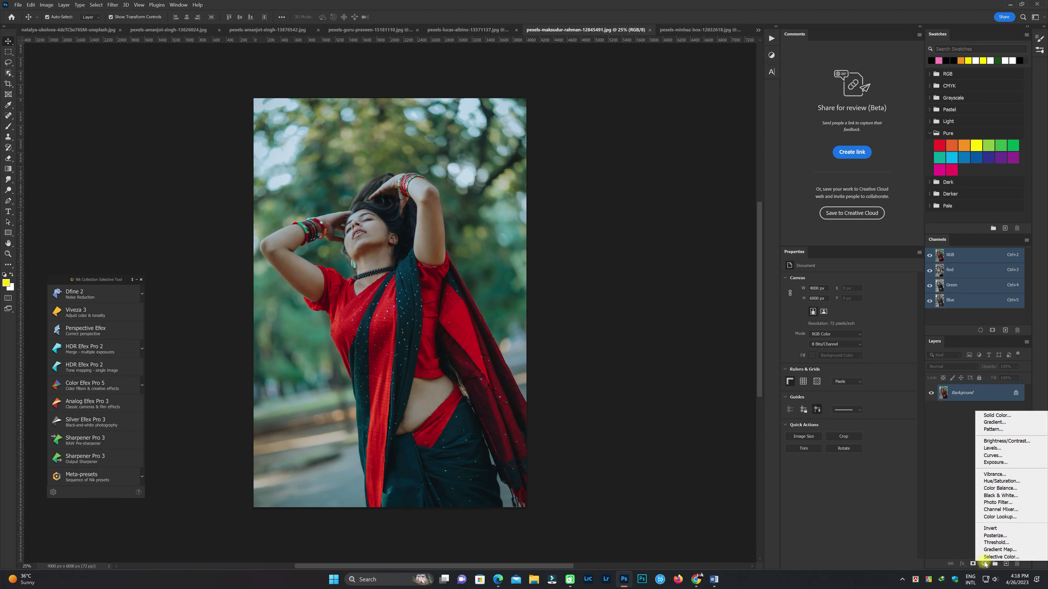
left_click(997, 517)
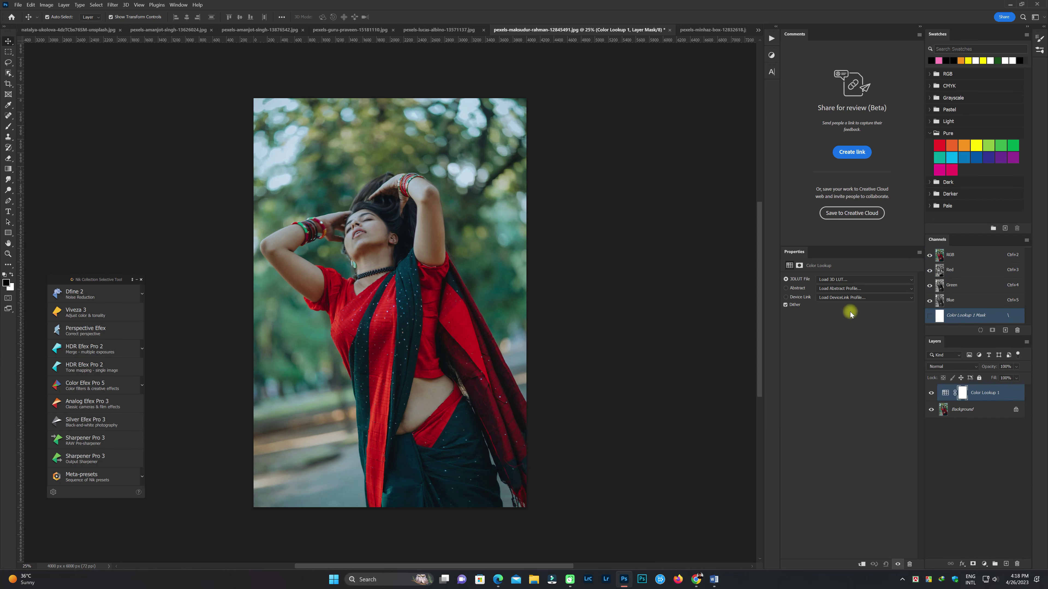
left_click(846, 281)
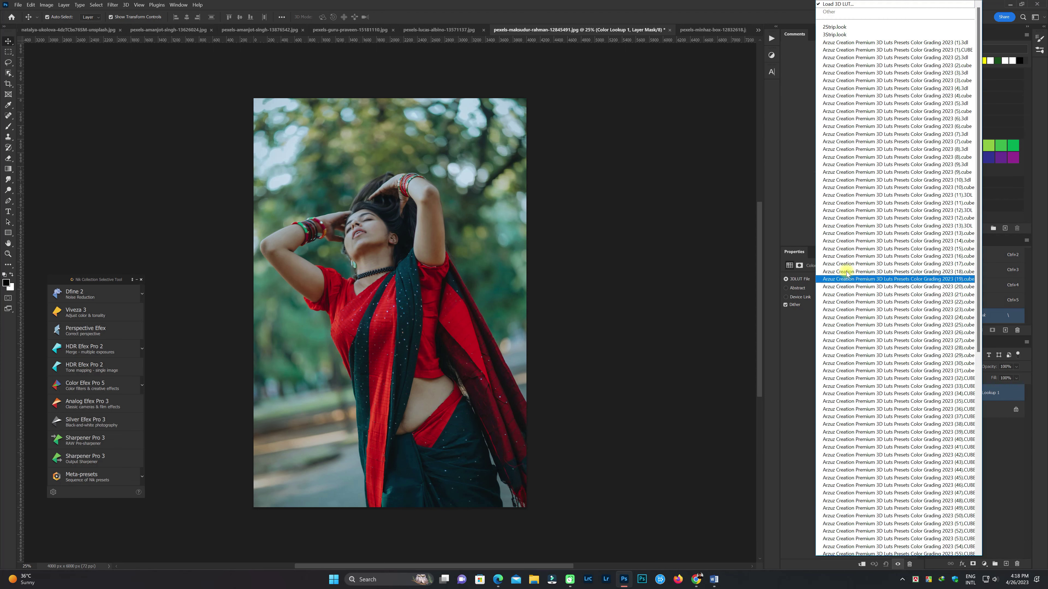
left_click(849, 44)
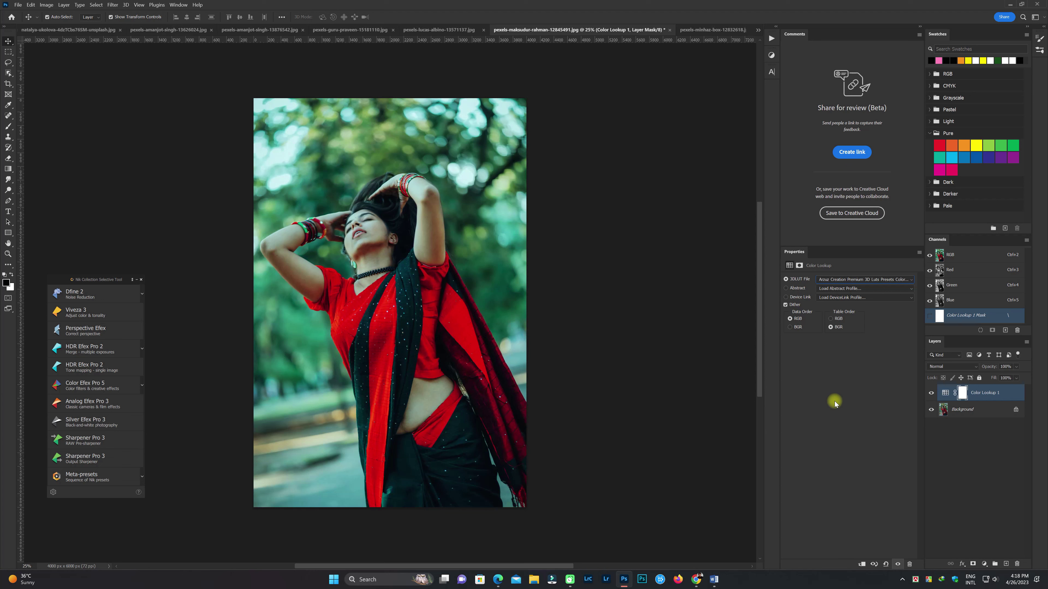
Preview the following Arzuz Creation 3D LUT presets on the red blouse photo, moving forward one by one through the list
key("Down")
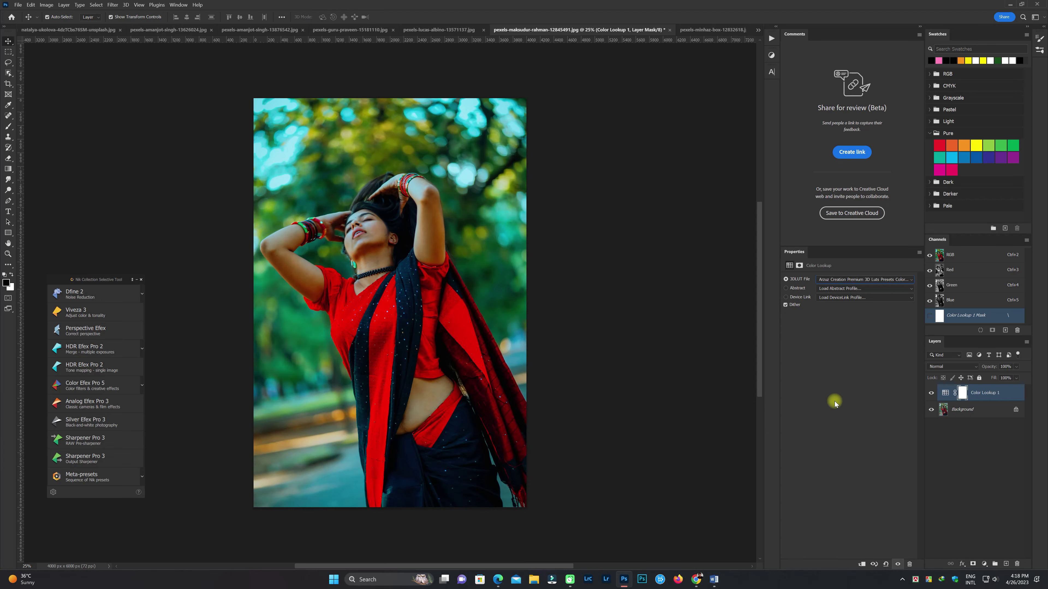
key("Down")
key("Down")
key("Down")
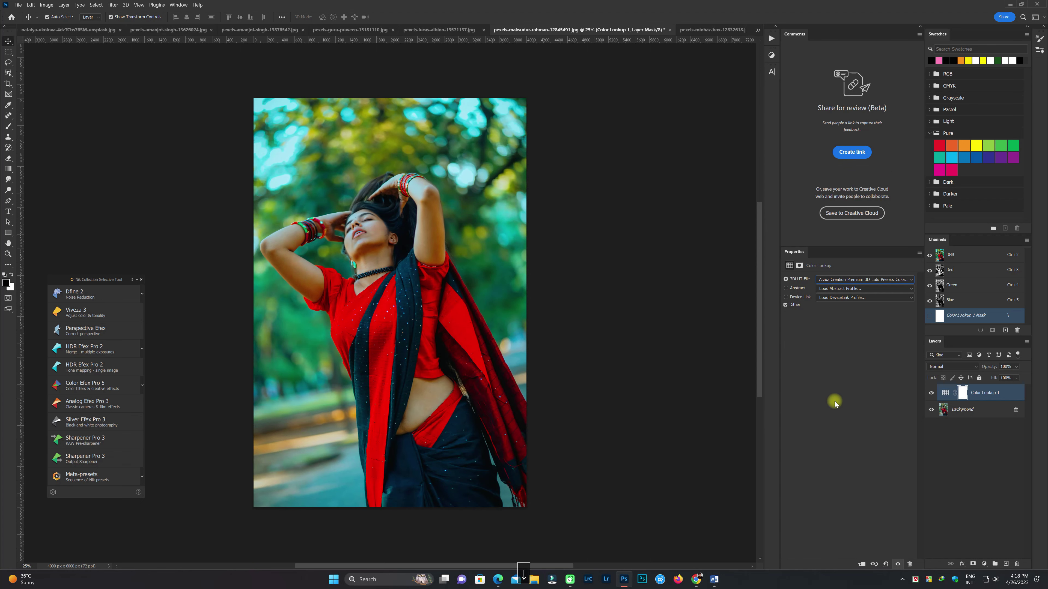
key("Down")
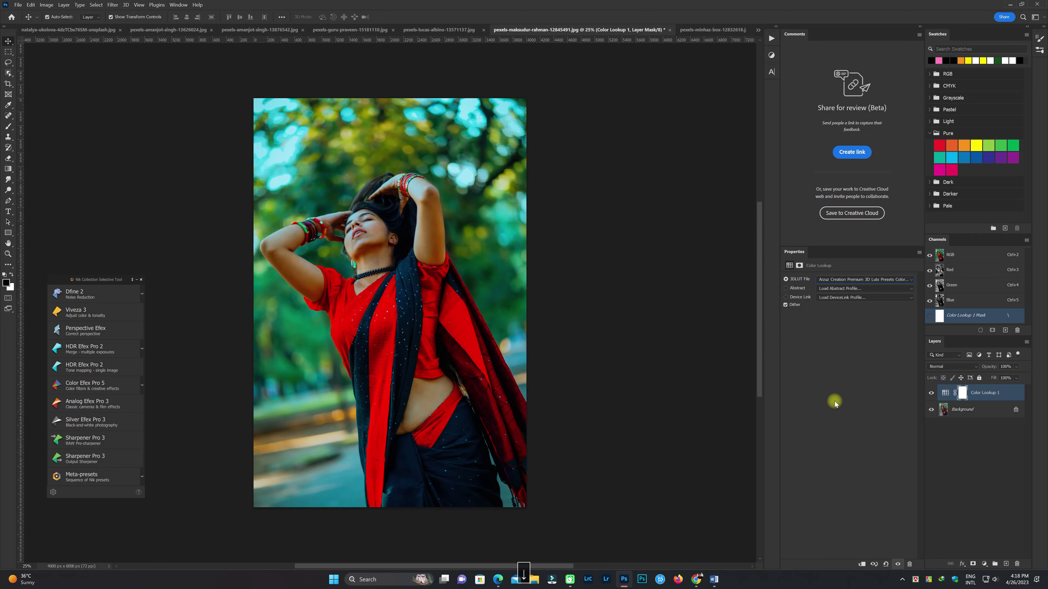
key("Down")
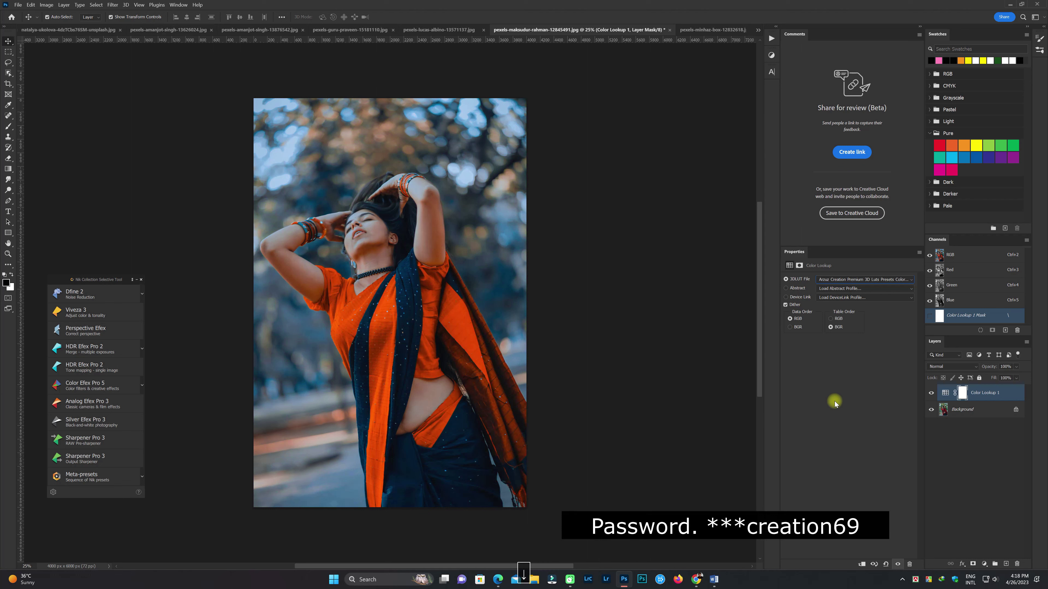
Preview further Arzuz Creation 3D LUT presets on the red blouse photo, and go back a few to settle on the orange-and-blue look
key("Down")
key("Down")
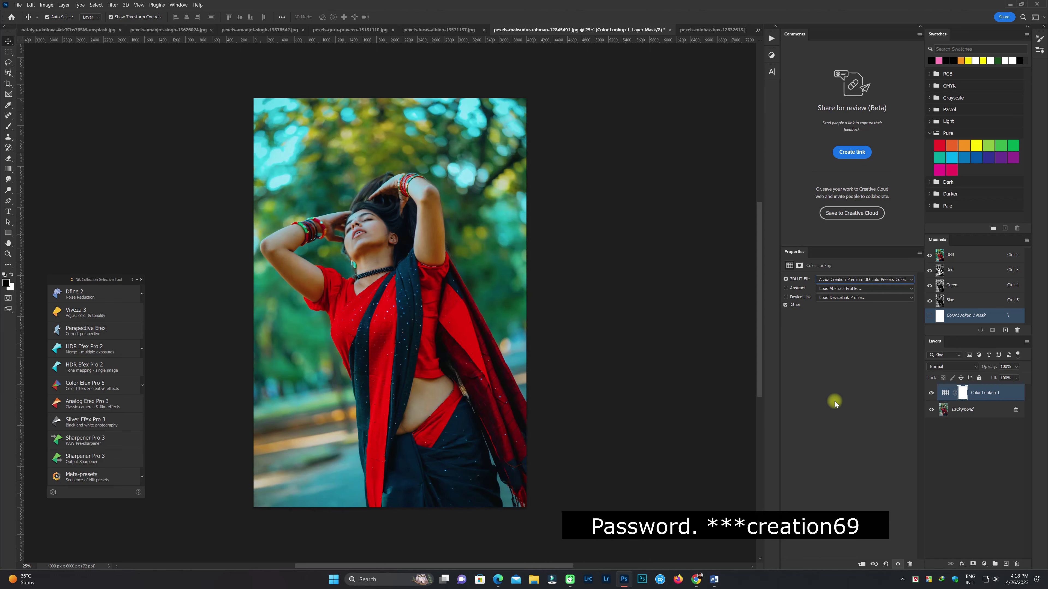
key("Down")
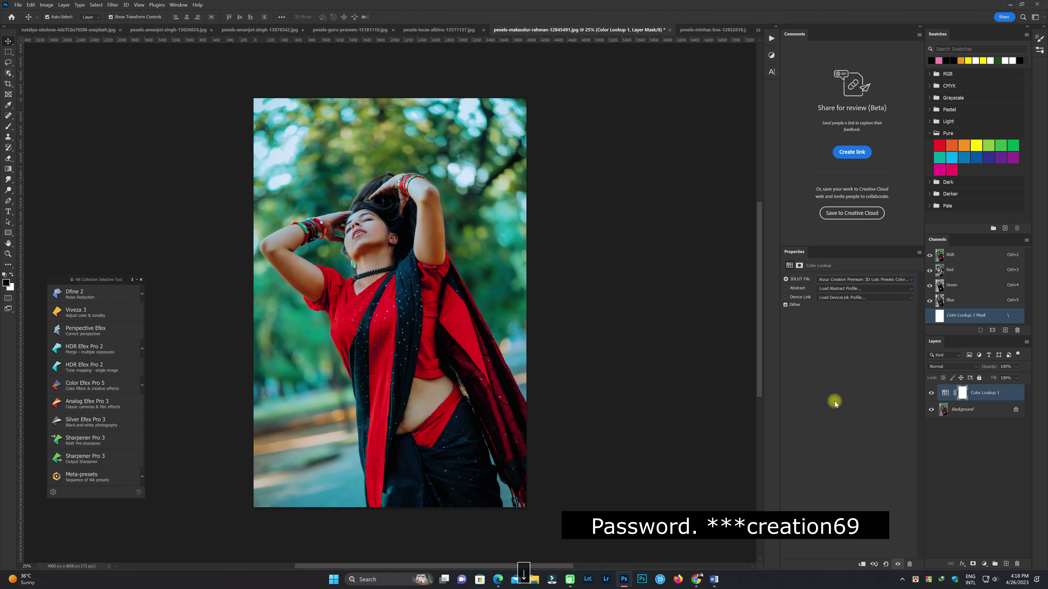
key("Down")
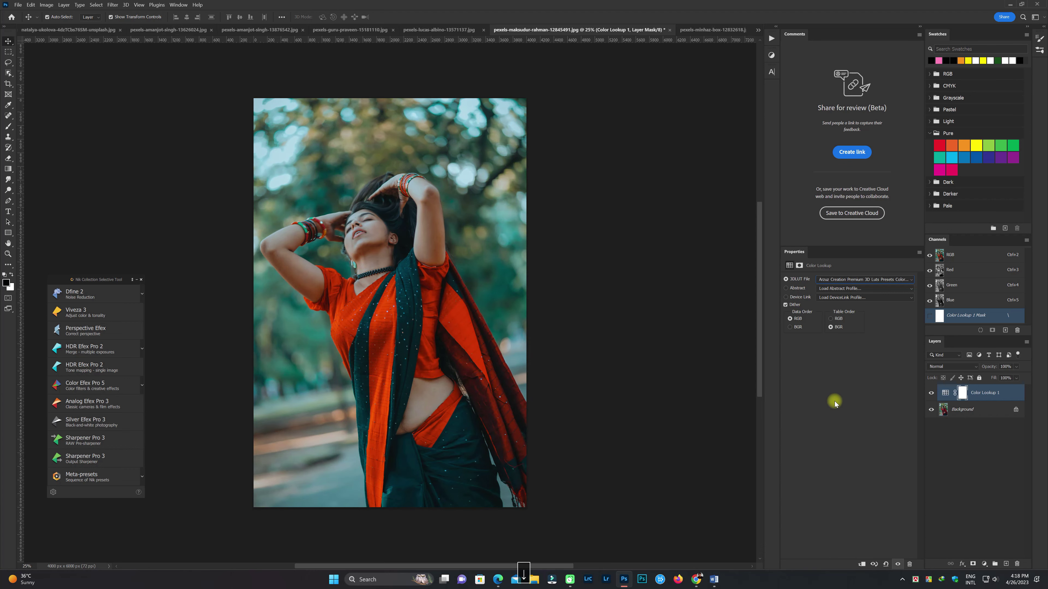
key("Down")
key("Down")
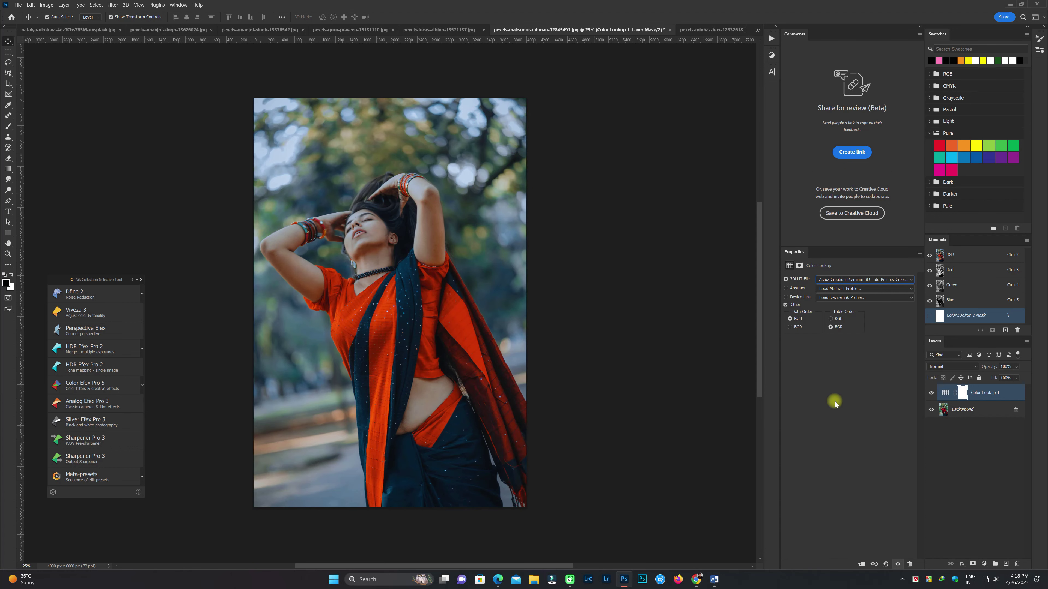
key("Down")
key("Up")
key("Up")
key("Up")
key("Up")
key("Down")
key("Up")
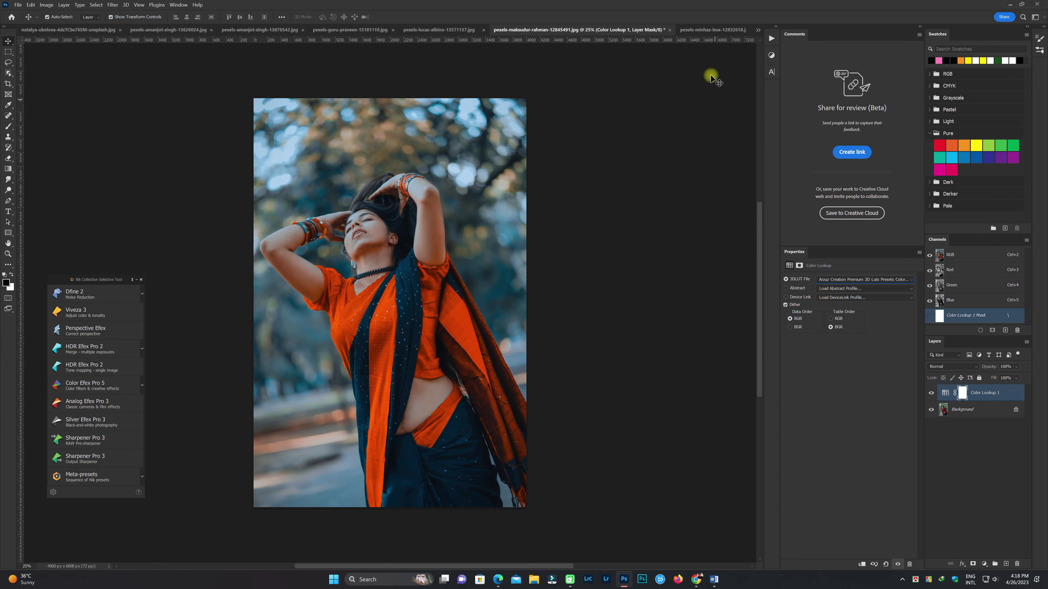
Add a Color Lookup adjustment layer to photo 12832618 of the woman in the white sari and apply the Arzuz Creation preset (2).cube
left_click(706, 30)
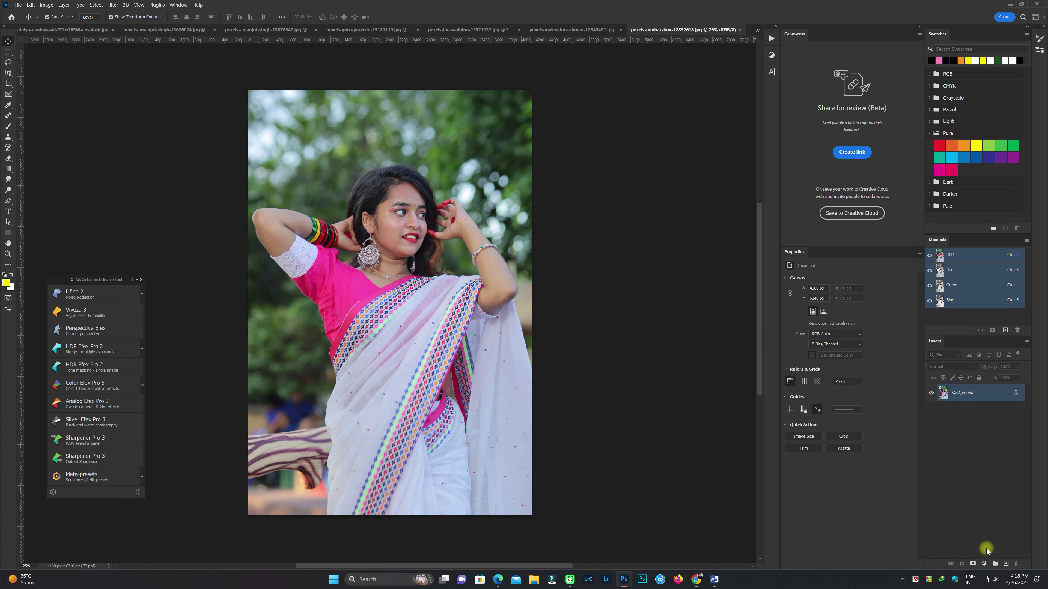
left_click(984, 563)
left_click(999, 517)
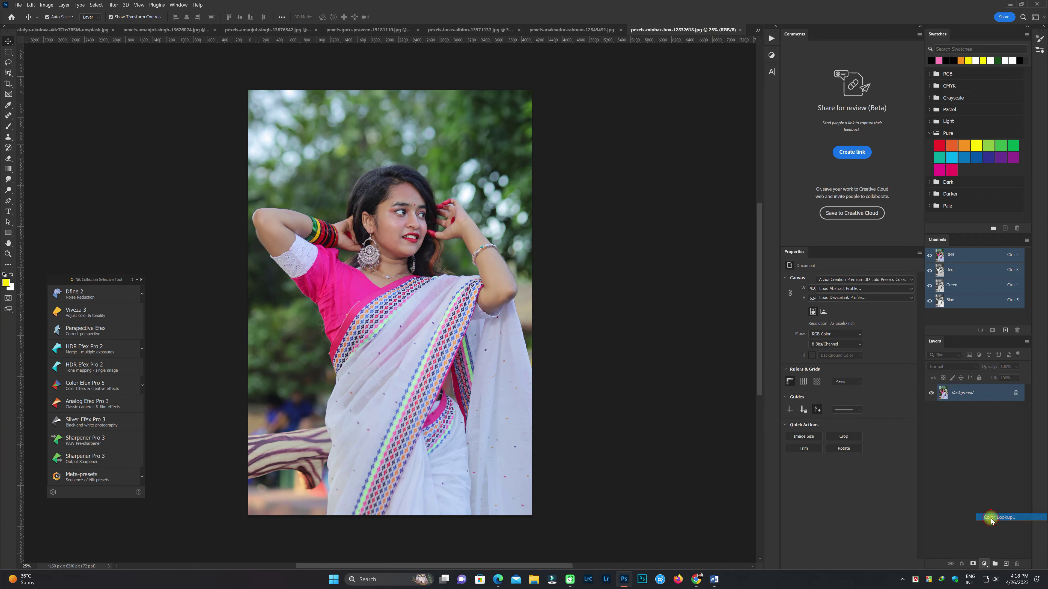
left_click(862, 280)
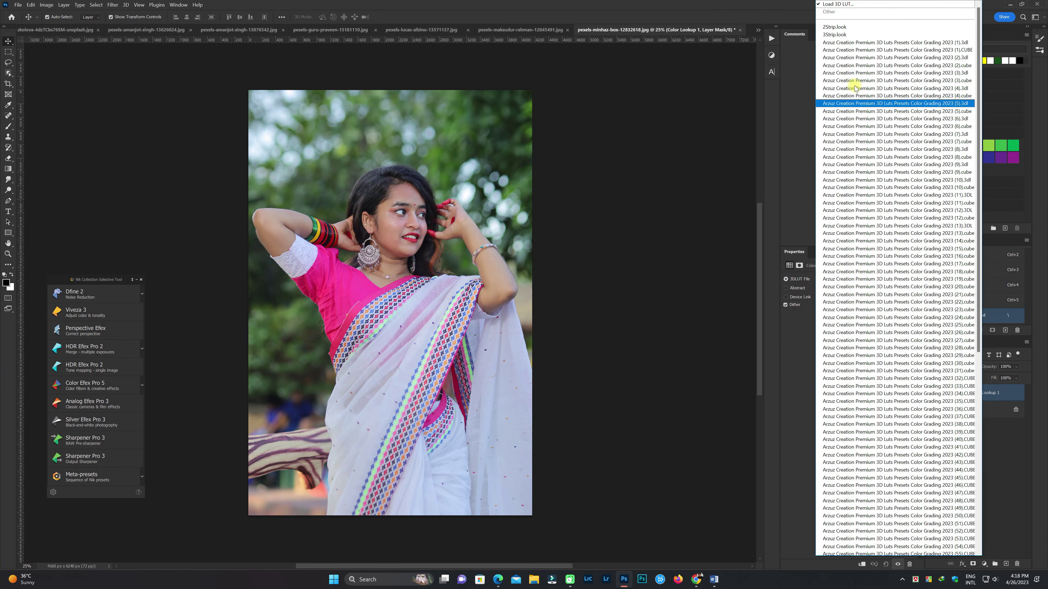
left_click(853, 64)
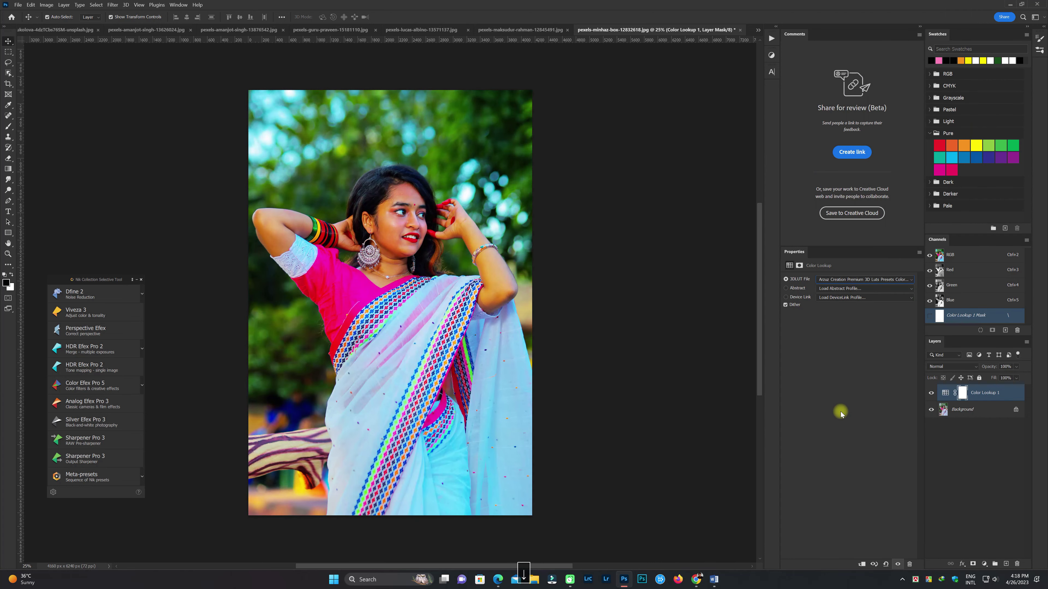
Preview the next preset on the white sari photo, and go back through the 3D LUT list to 2Strip.look
key("Down")
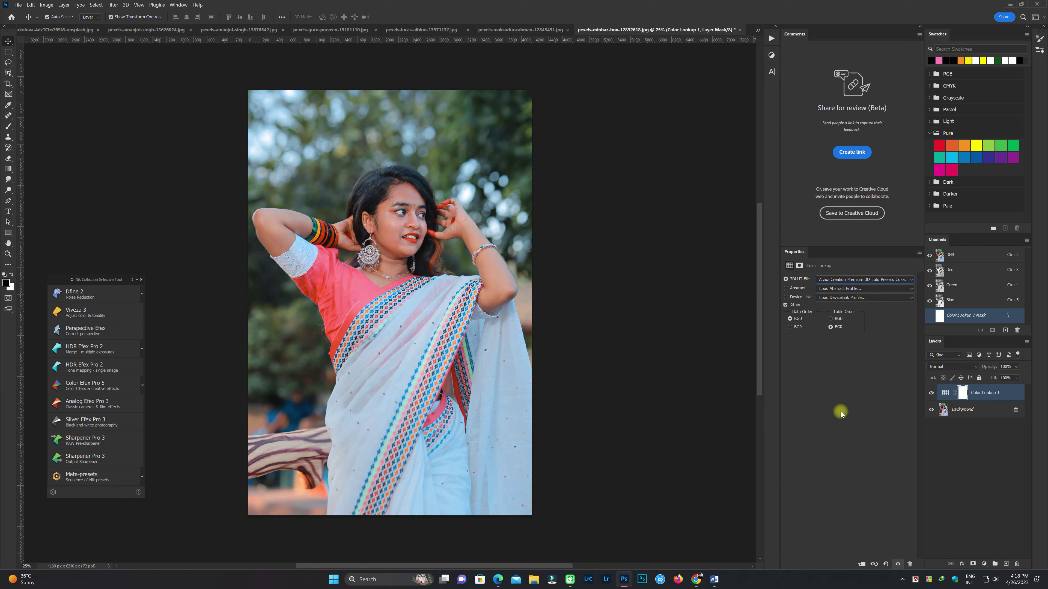
key("Left")
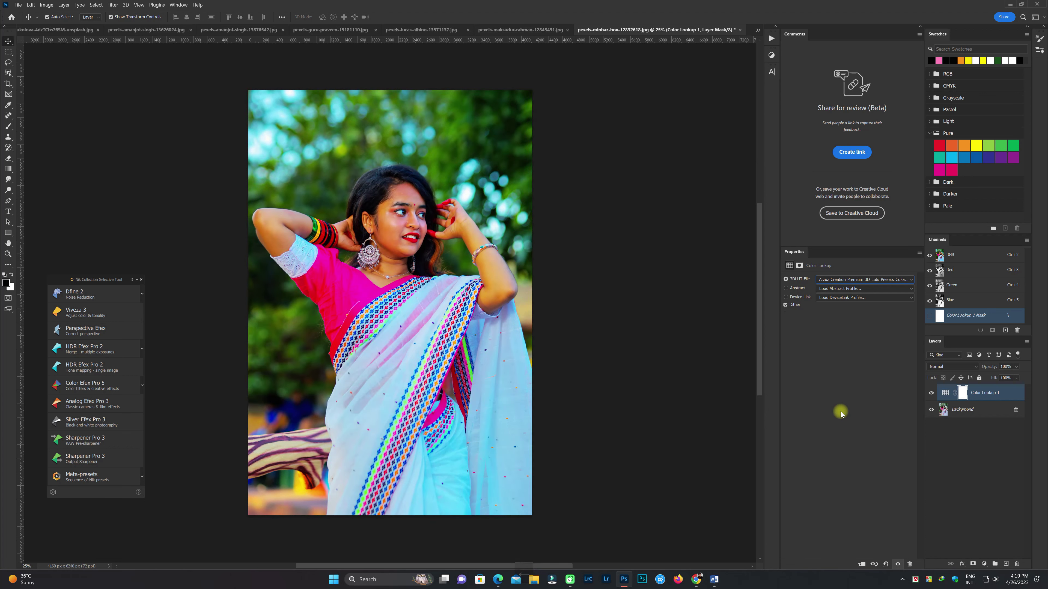
key("Left")
key("Left")
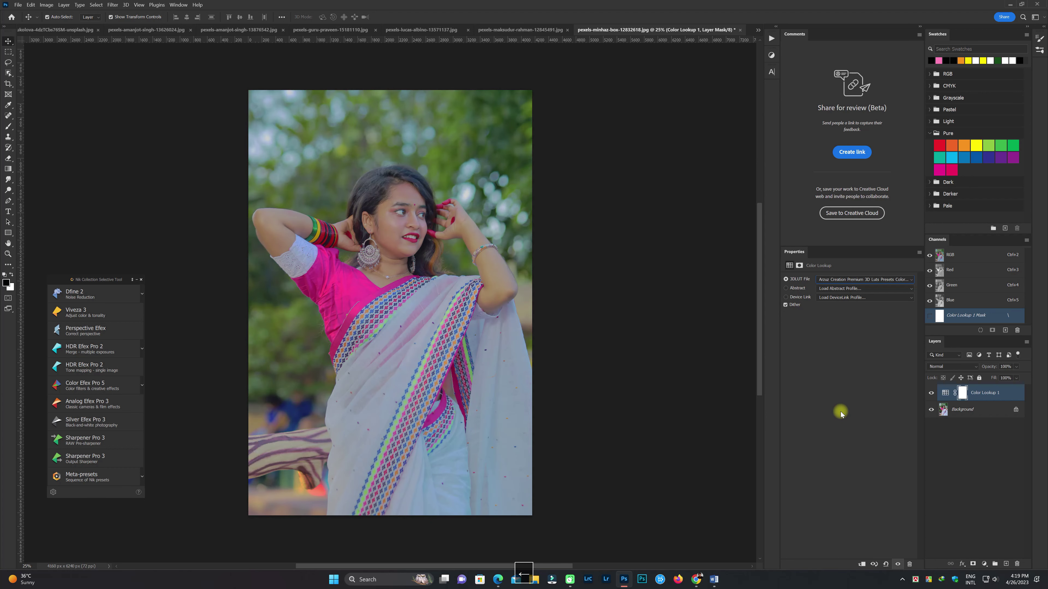
key("Left")
key("Left")
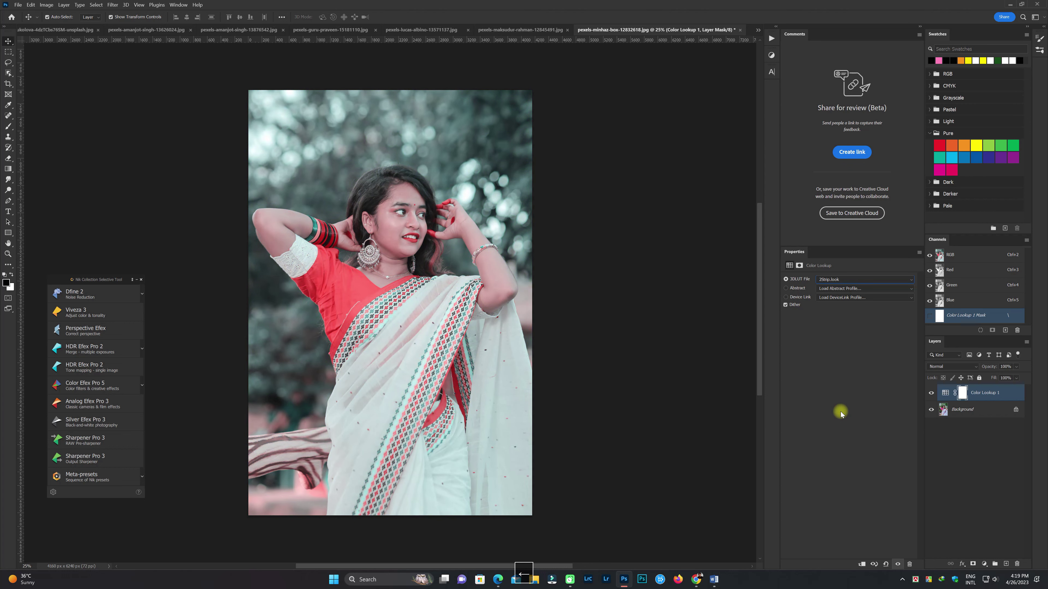
Preview 3Strip.look and the following Arzuz Creation presets on the white sari photo, moving forward one by one
key("Down")
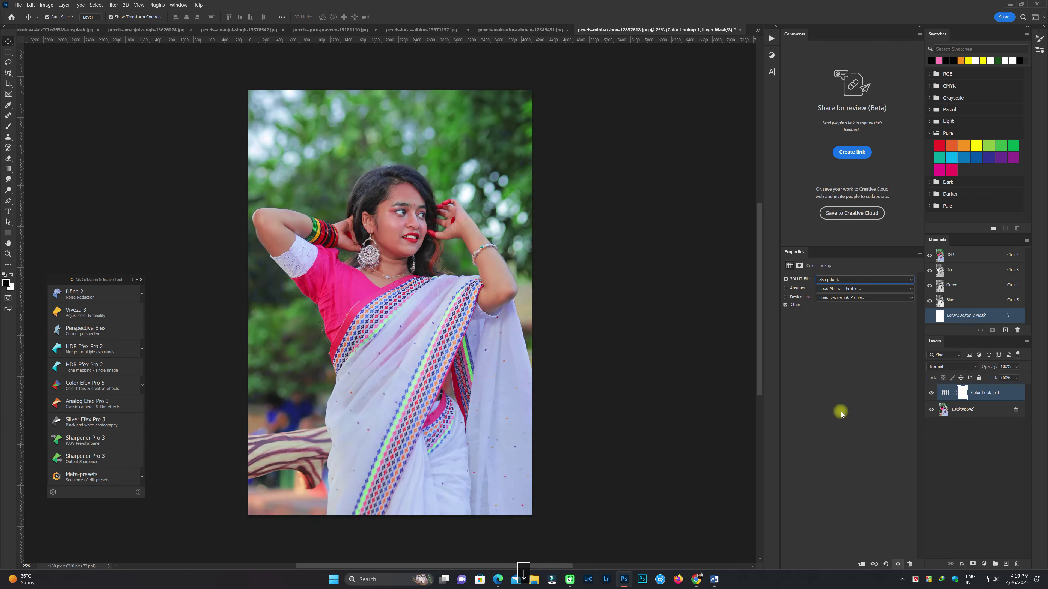
key("Down")
key("Down")
key("Down")
key("Down")
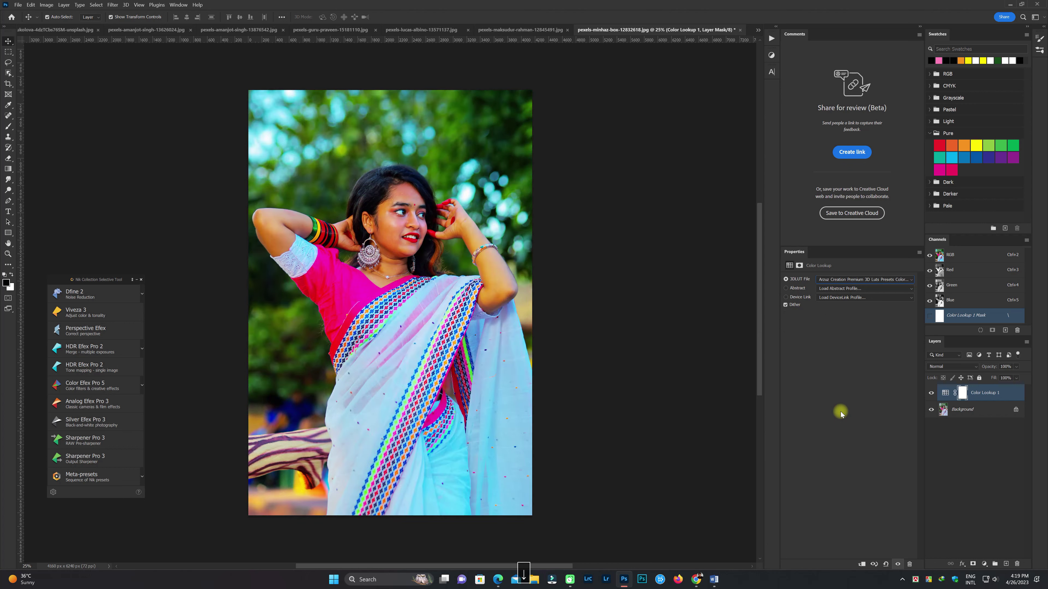
key("Down")
key("Down")
key("Down")
key("Down")
key("Down")
key("Down")
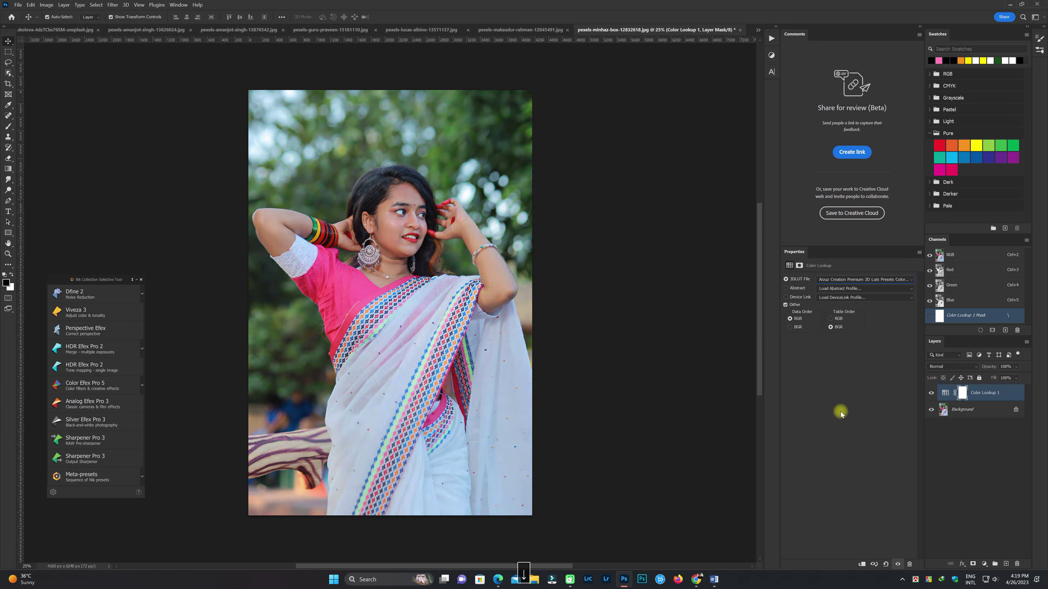
key("Down")
key("Down")
key("Down")
key("Down")
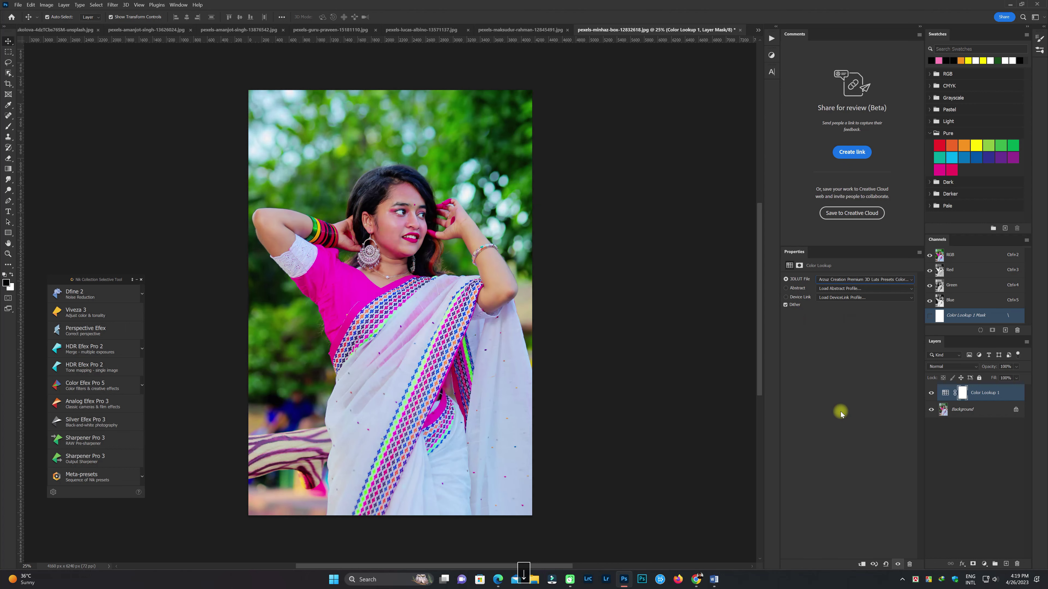
Go back several presets on the white sari photo to the look with an orange blouse and blue tones
key("Up")
key("Up")
key("Up")
key("Up")
key("Up")
key("Up")
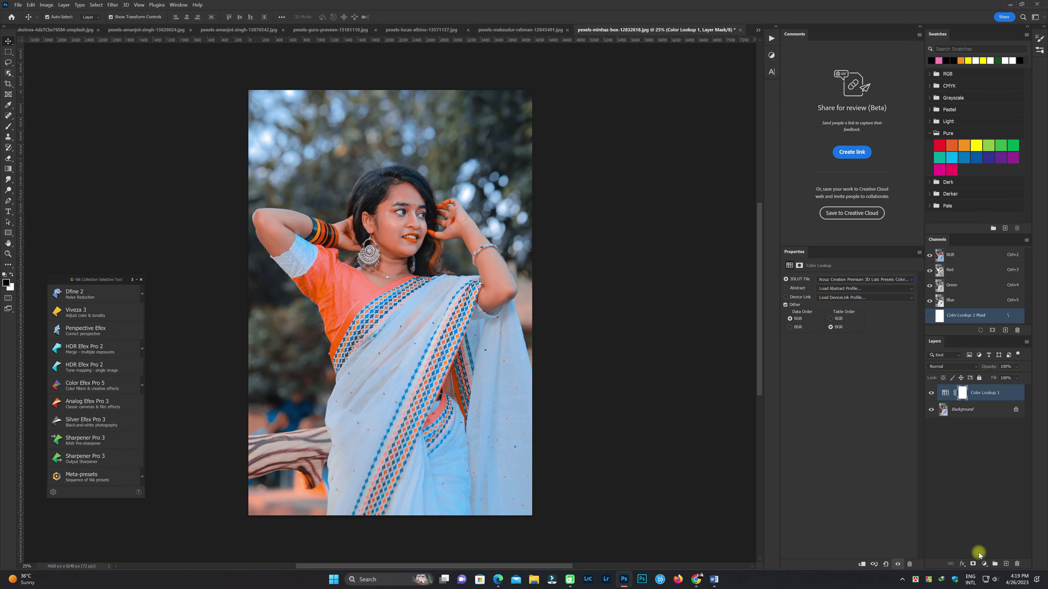
Switch to the cherry blossom portrait and apply a different Arzuz Creation 3D LUT to its Color Lookup layer
left_click(758, 30)
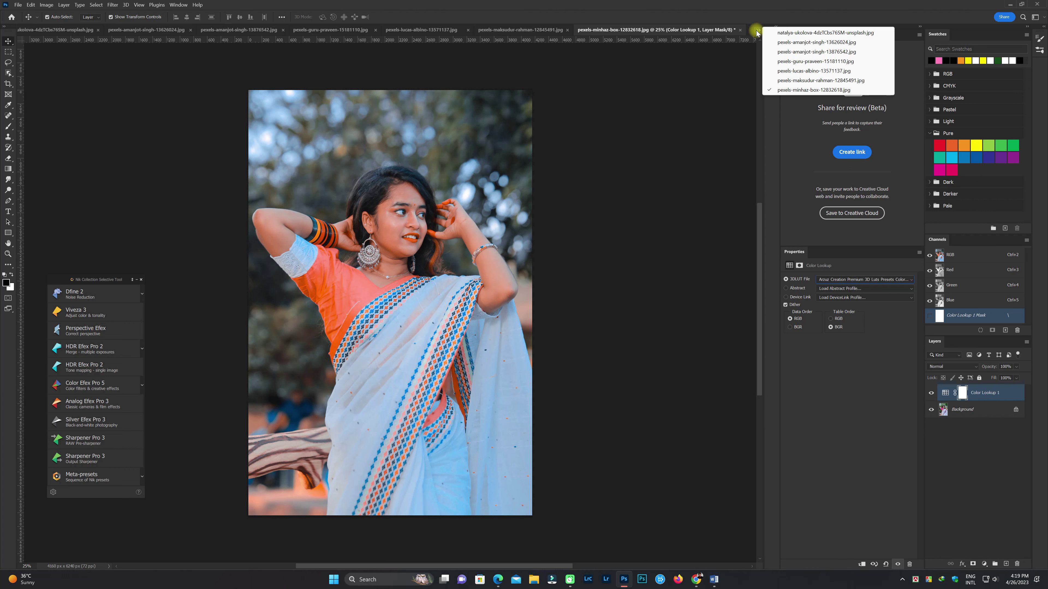
left_click(776, 35)
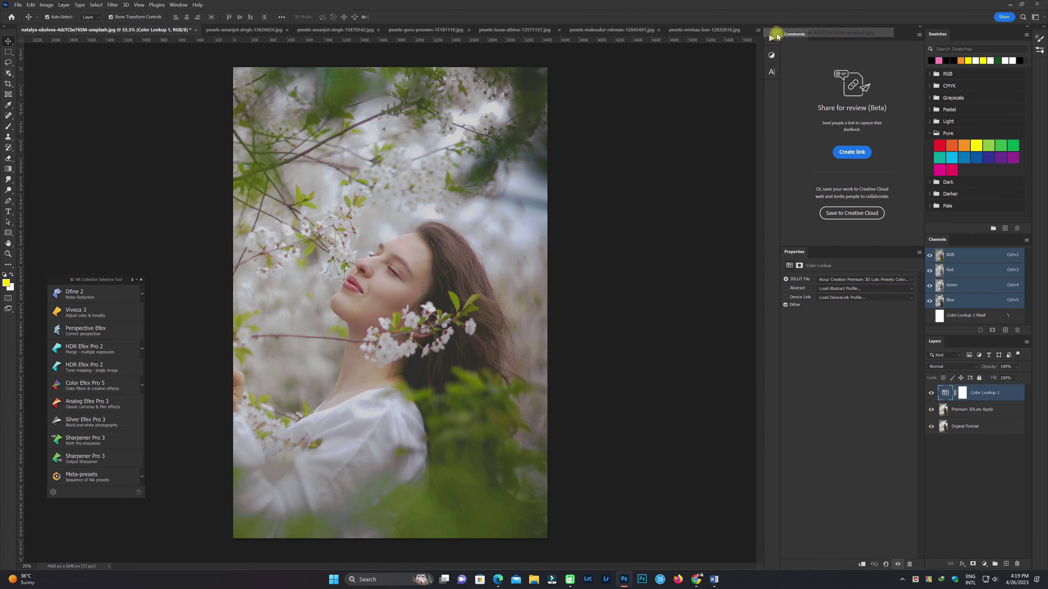
left_click(865, 279)
left_click(866, 11)
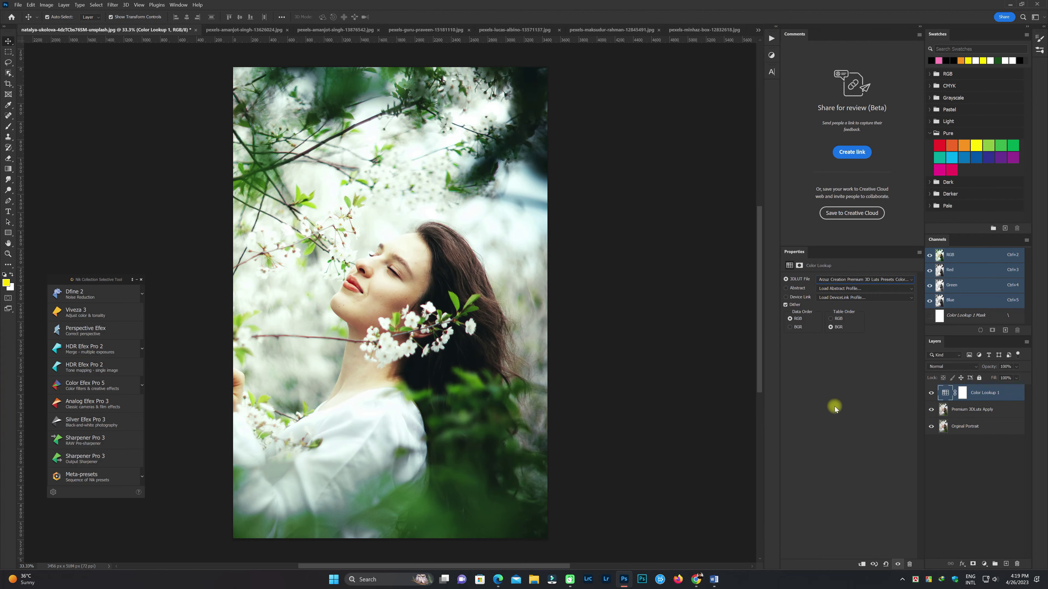
Preview the following Arzuz Creation 3D LUT presets on the cherry blossom portrait, moving forward one by one
key("Down")
key("Down")
key("Down")
key("Down")
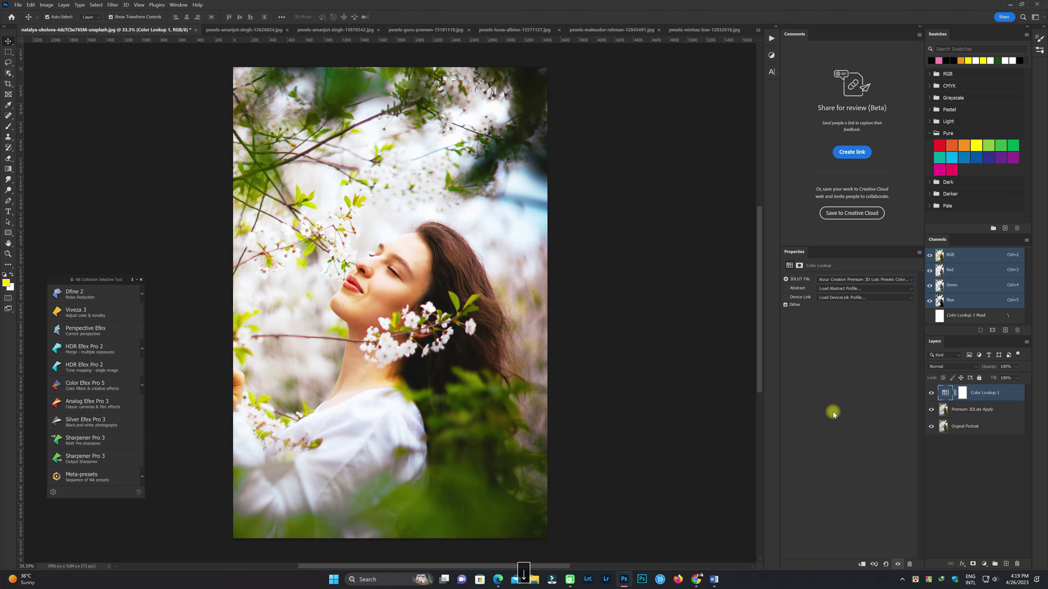
key("Down")
key("Down")
key("Down")
key("Down")
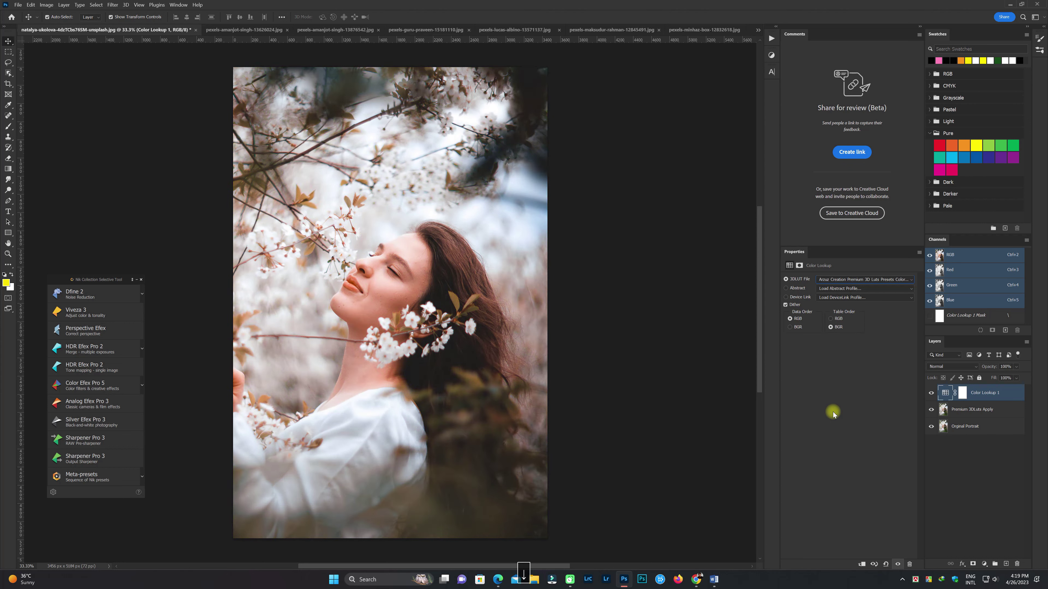
key("Down")
key("Down")
key("Down")
key("Down")
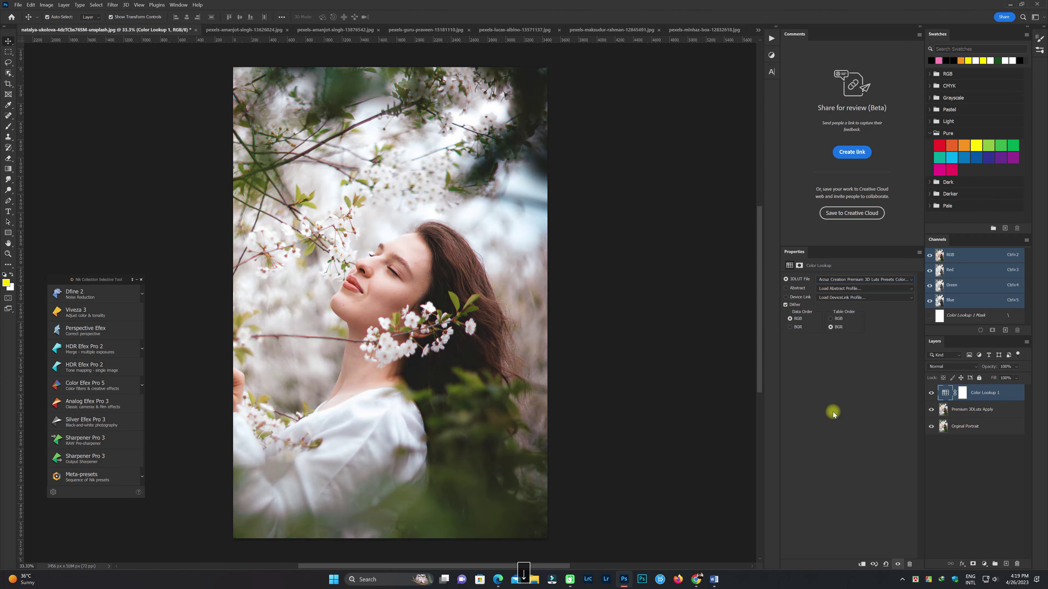
key("Down")
key("Down")
key("Down")
key("Down")
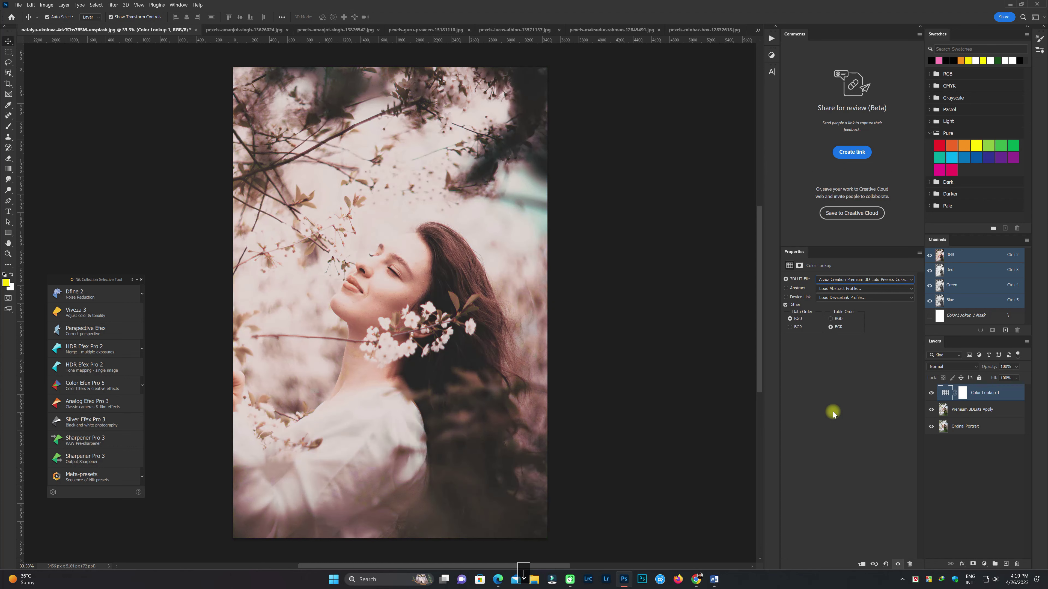
key("Down")
key("Down")
key("Down")
key("Down")
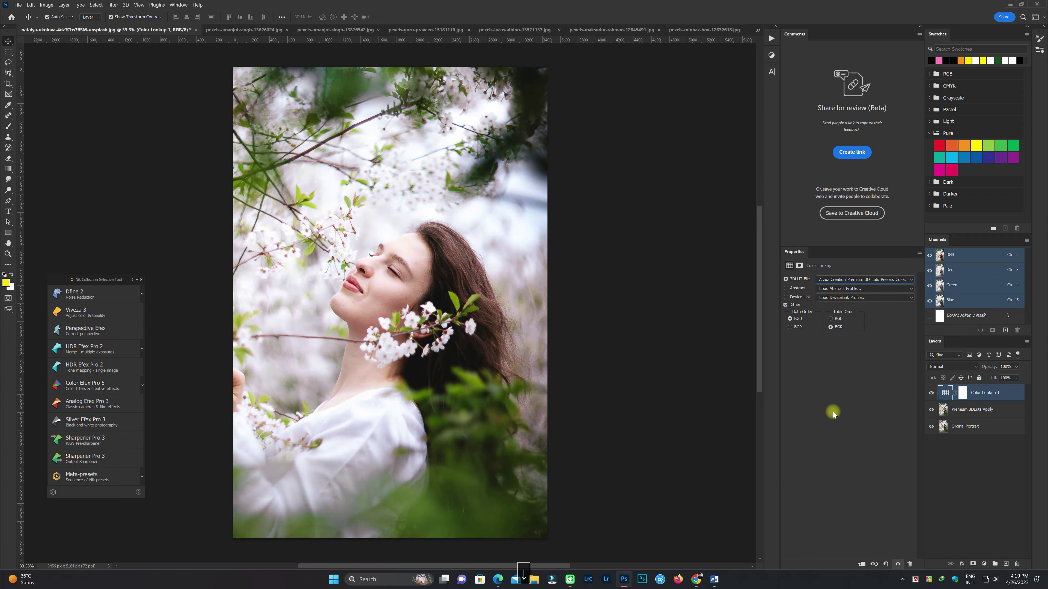
key("Down")
key("Down")
key("Down")
key("Down")
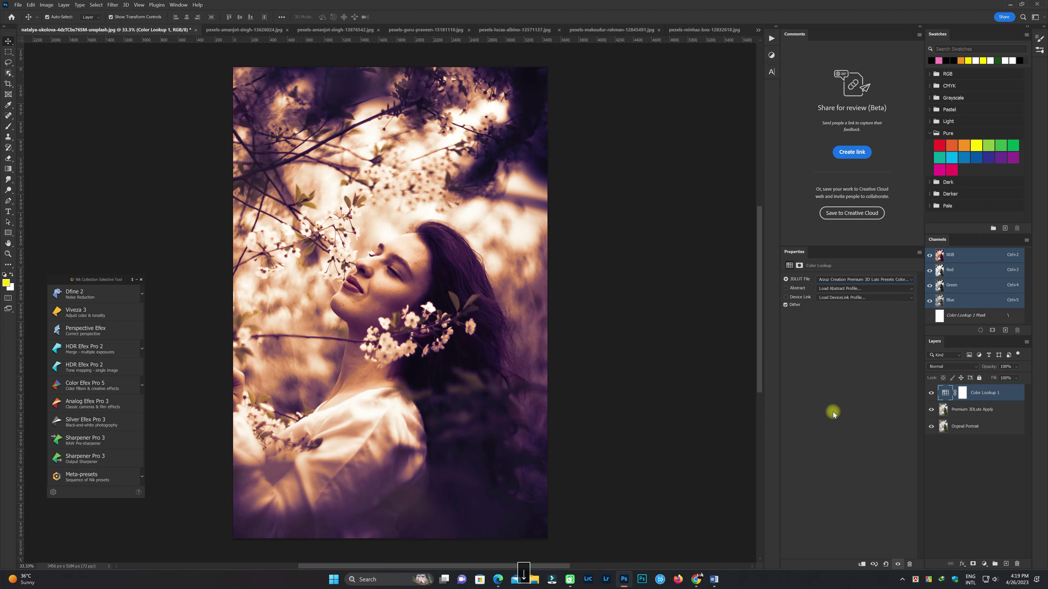
key("Down")
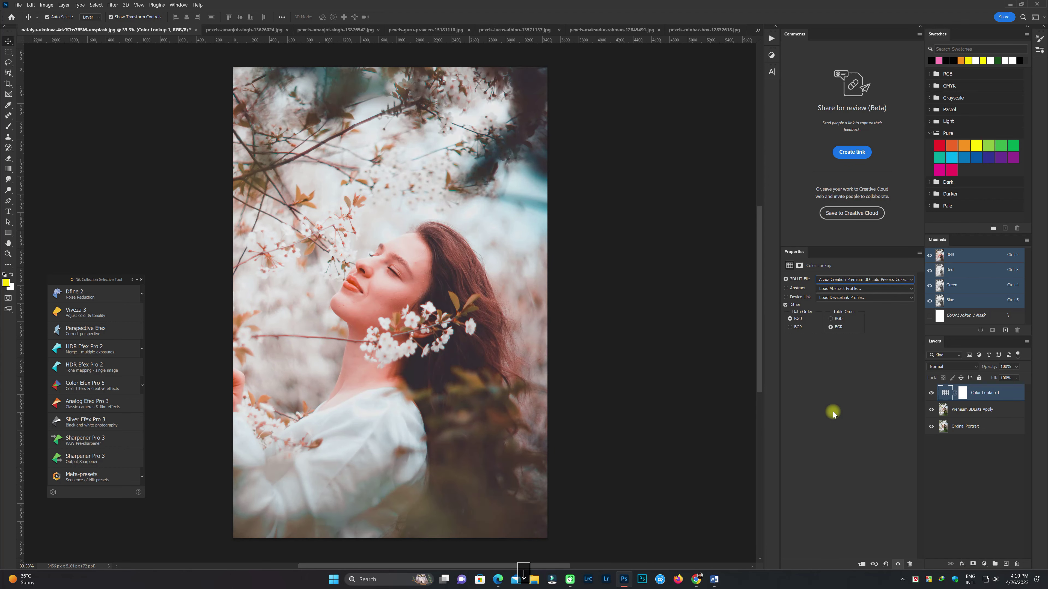
Compare neighbouring warm-toned presets on the cherry blossom portrait by moving back and forward in the 3D LUT list
key("Up")
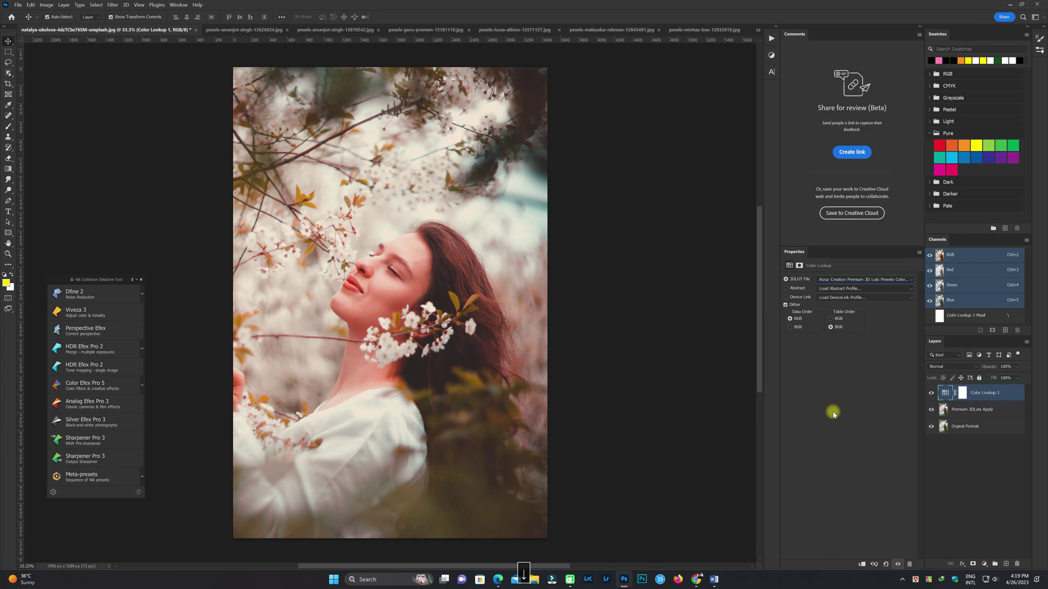
key("Up")
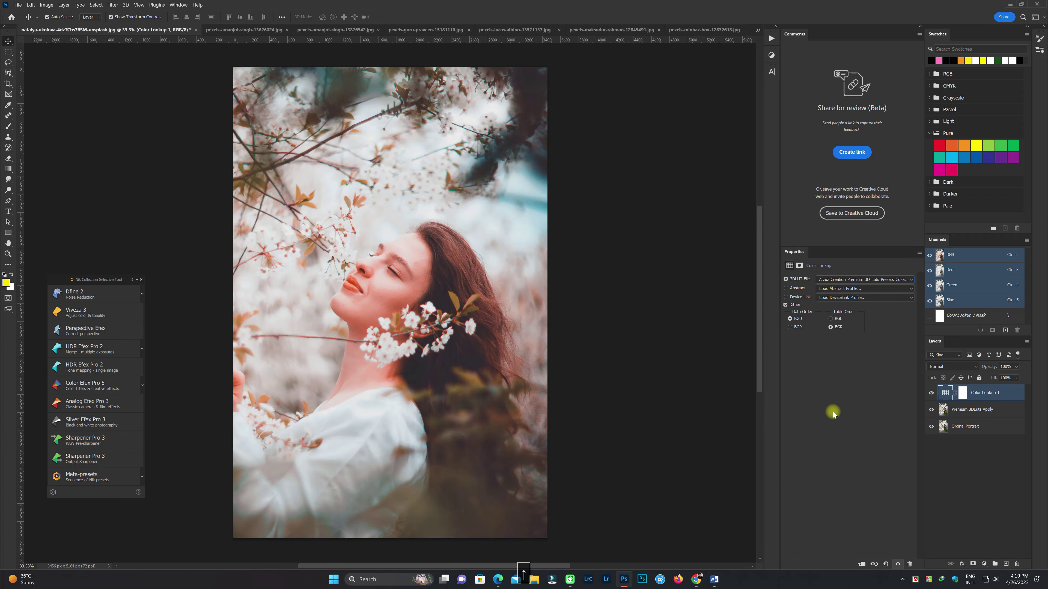
key("Up")
key("Down")
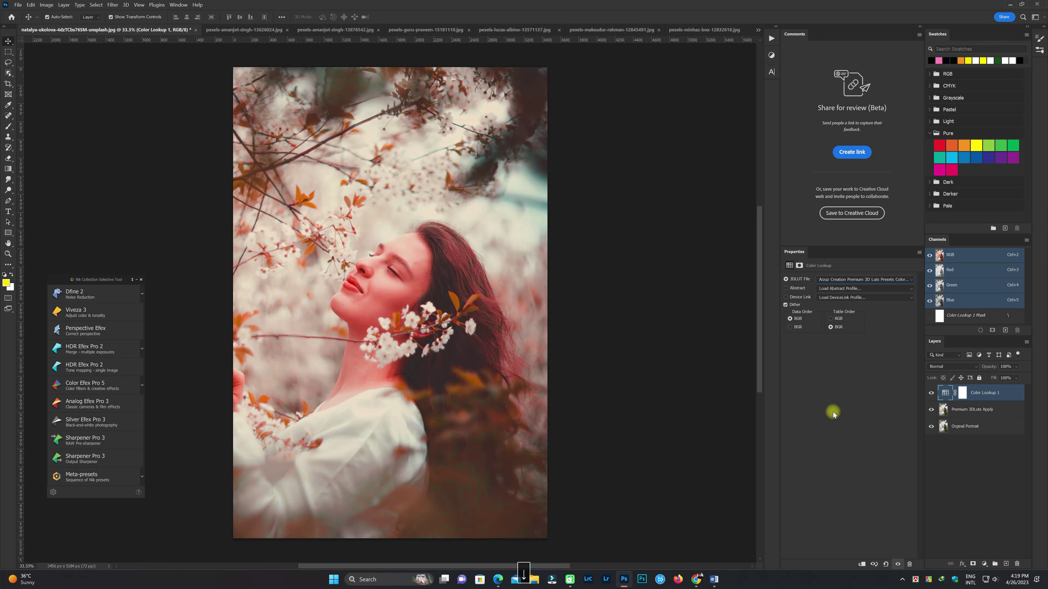
Preview the subsequent Arzuz Creation 3D LUT presets on the cherry blossom portrait, advancing from the red-toned look to one with muted green leaves
key("Down")
key("Down")
key("Down")
key("Down")
key("Down")
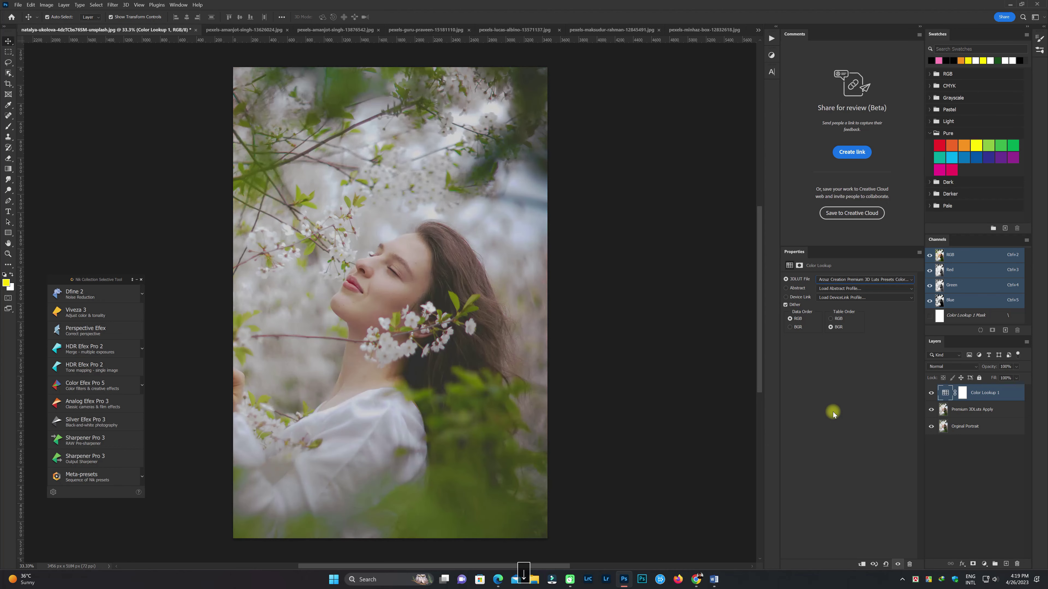
key("Down")
key("Down")
key("Down")
key("Down")
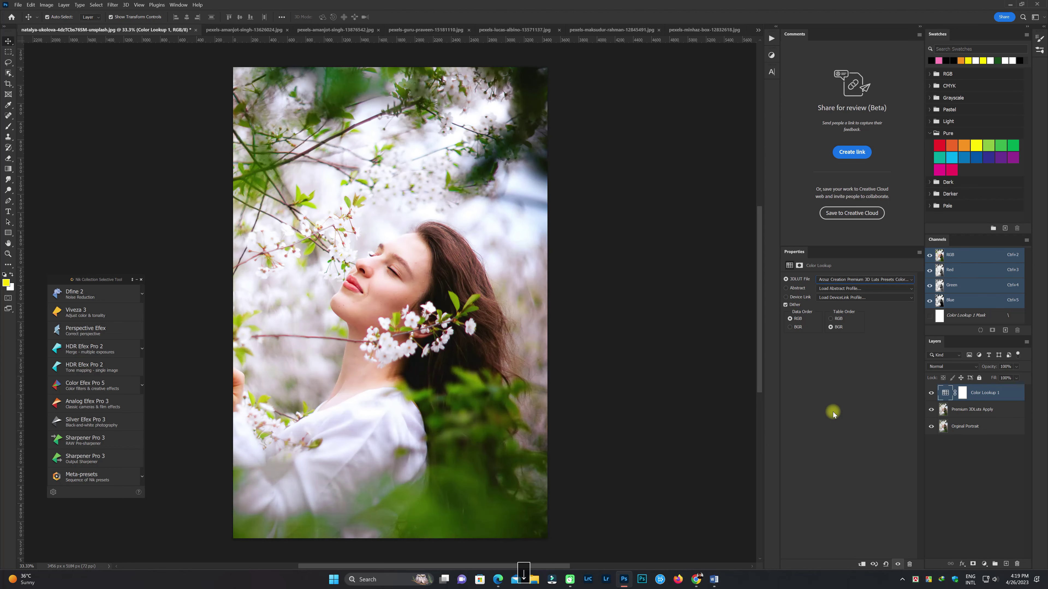
key("Down")
key("Down")
key("Down")
key("Down")
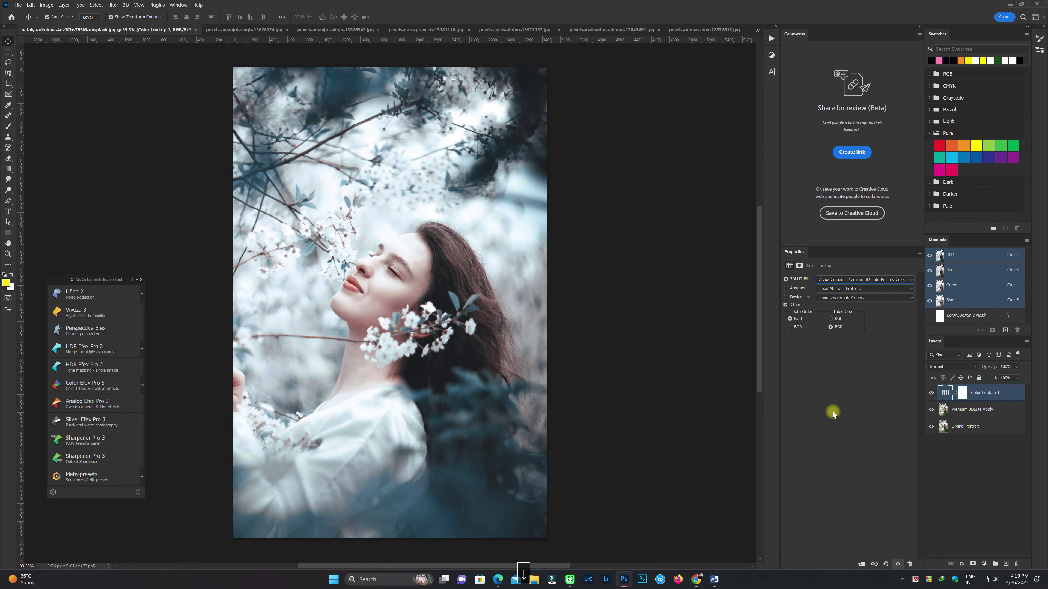
key("Down")
key("Down")
key("Down")
key("Down")
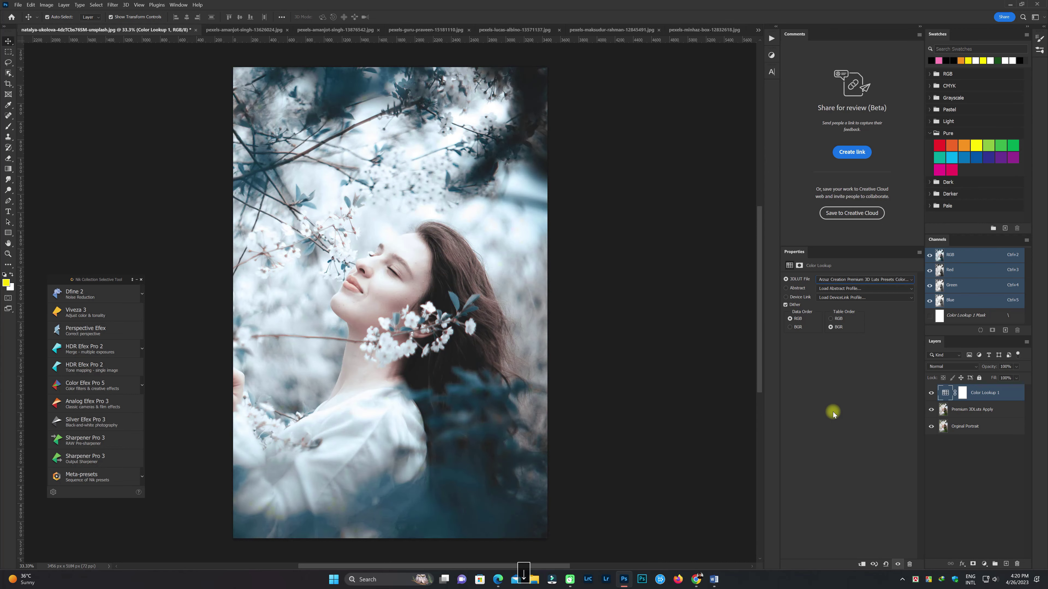
key("Down")
key("Down")
key("Down")
key("Down")
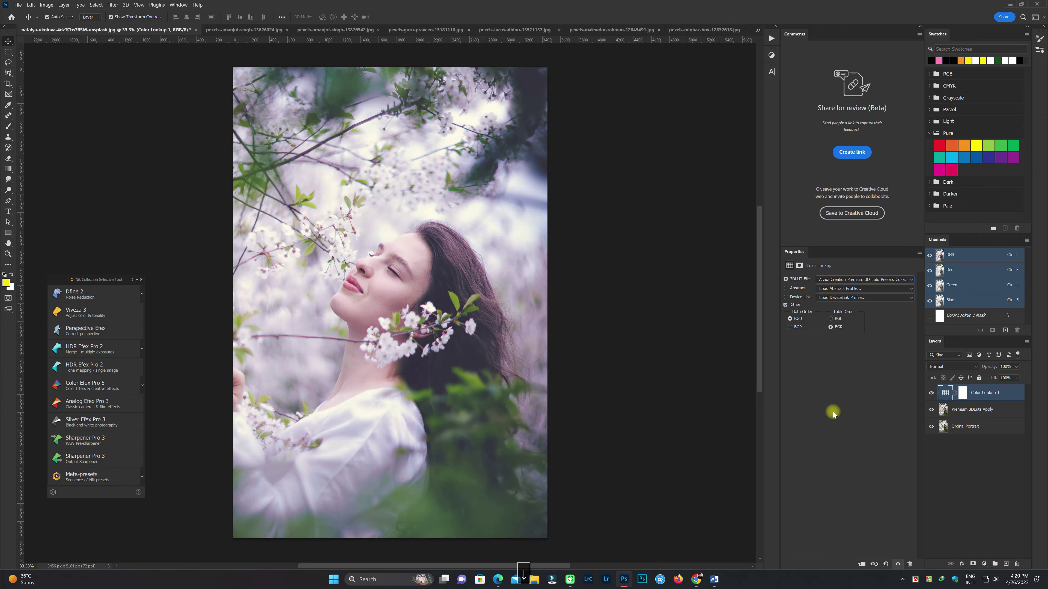
key("Down")
key("Down")
key("Down")
key("Down")
key("Down")
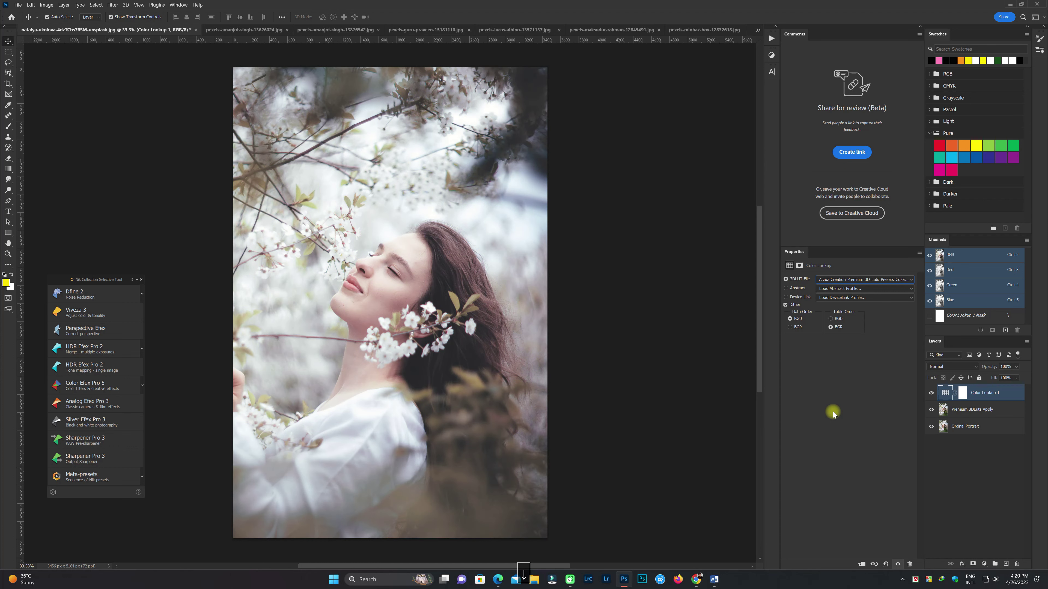
key("Down")
key("Down")
key("Down")
key("Down")
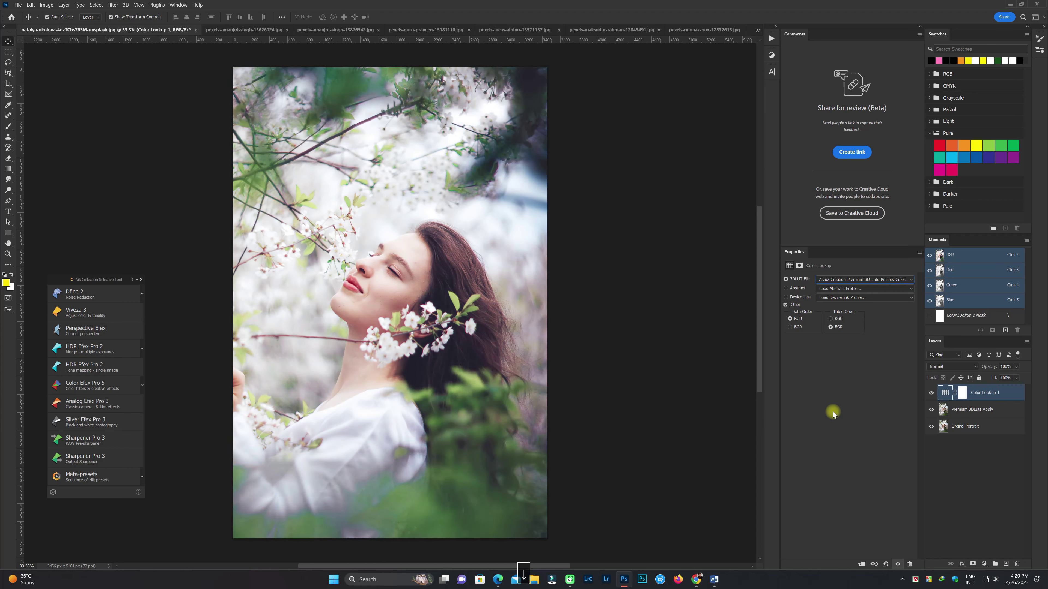
key("Down")
key("Down")
key("Down")
key("Down")
key("Down")
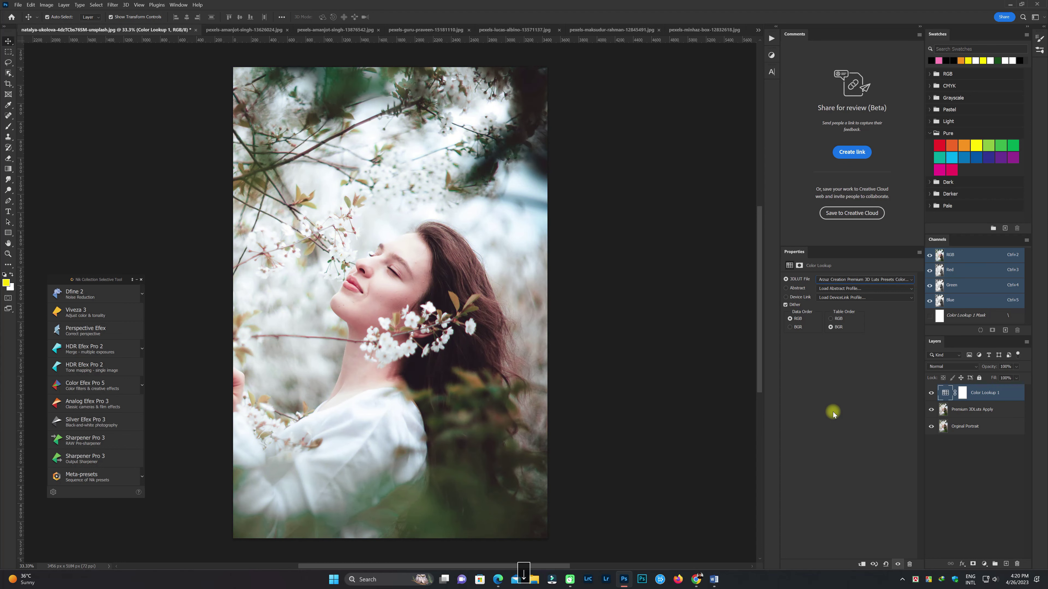
Go back a few 3D LUT presets to the look with golden-orange leaves and cool whites, and deselect the Color Lookup layer
key("Up")
key("Up")
key("Up")
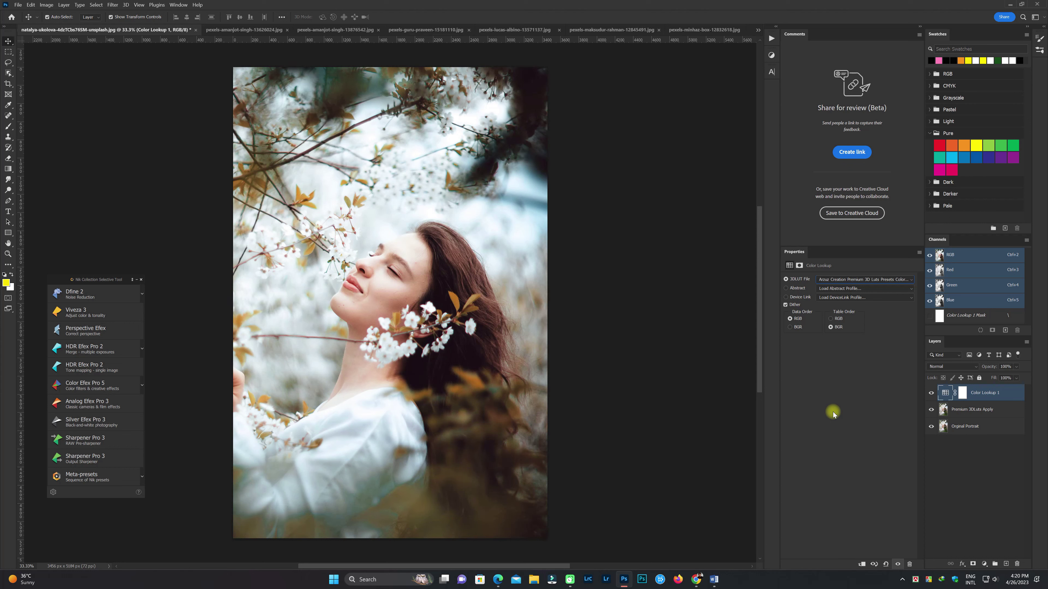
left_click(977, 461)
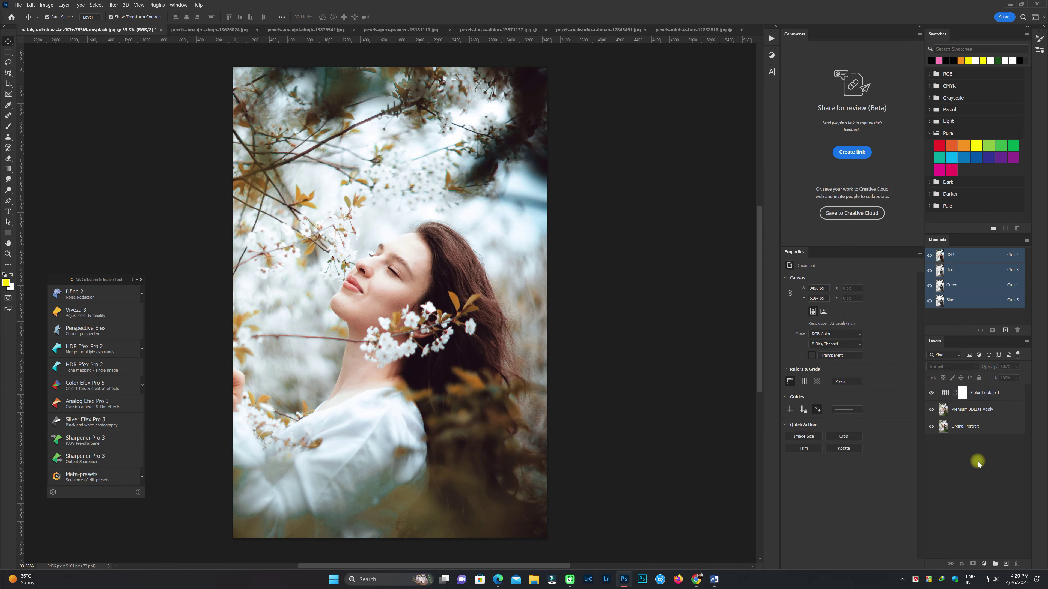